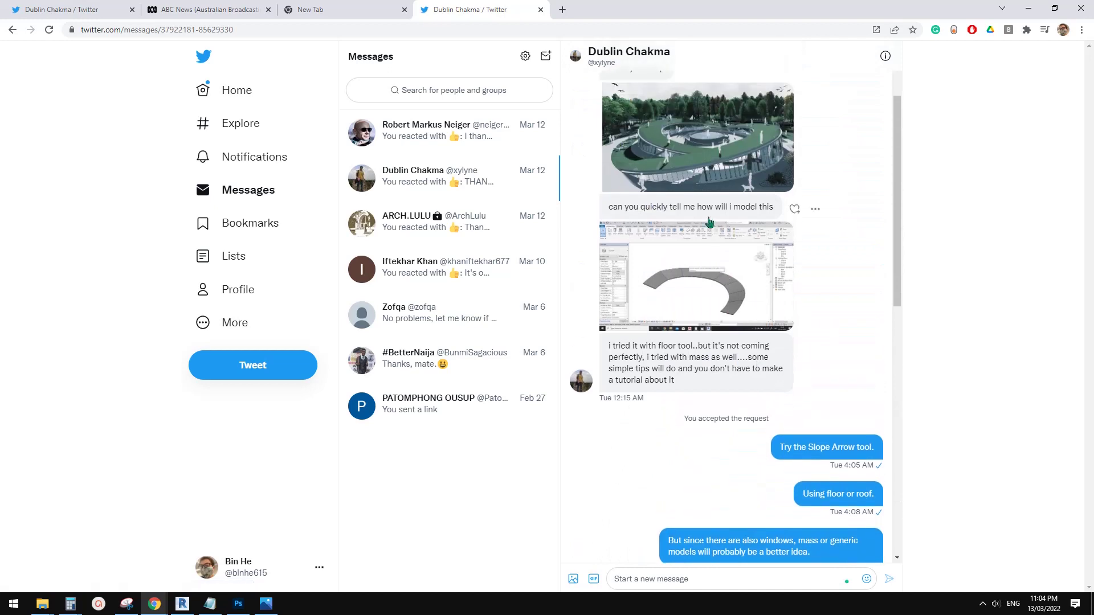
Switch to Revit and create a new project from the defaultAUSENU template.
{"action": "left_click", "coordinate": [182, 604]}
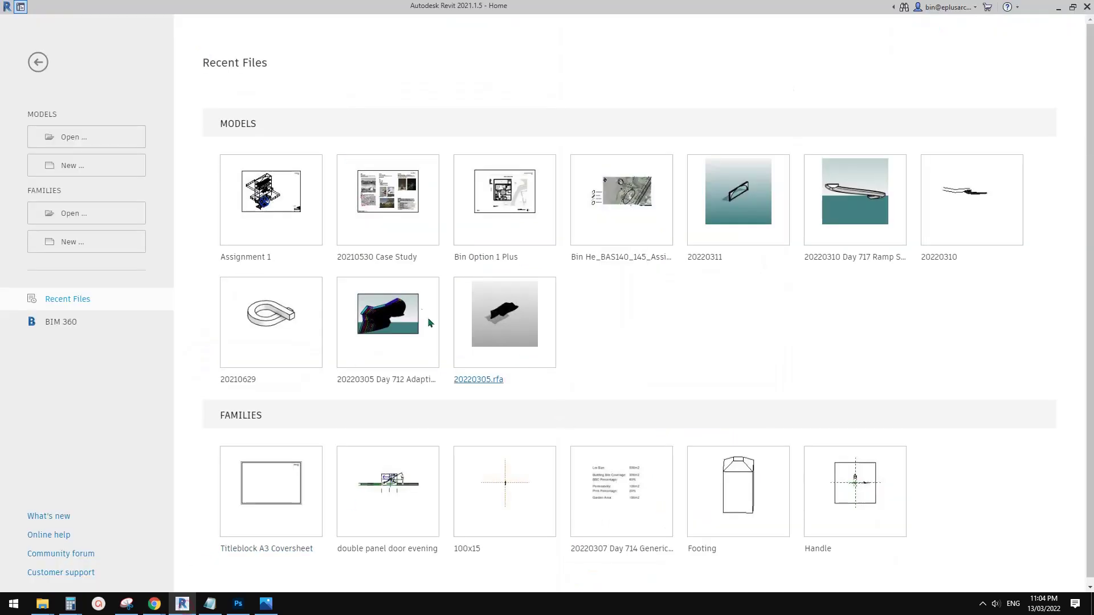
{"action": "left_click", "coordinate": [64, 173]}
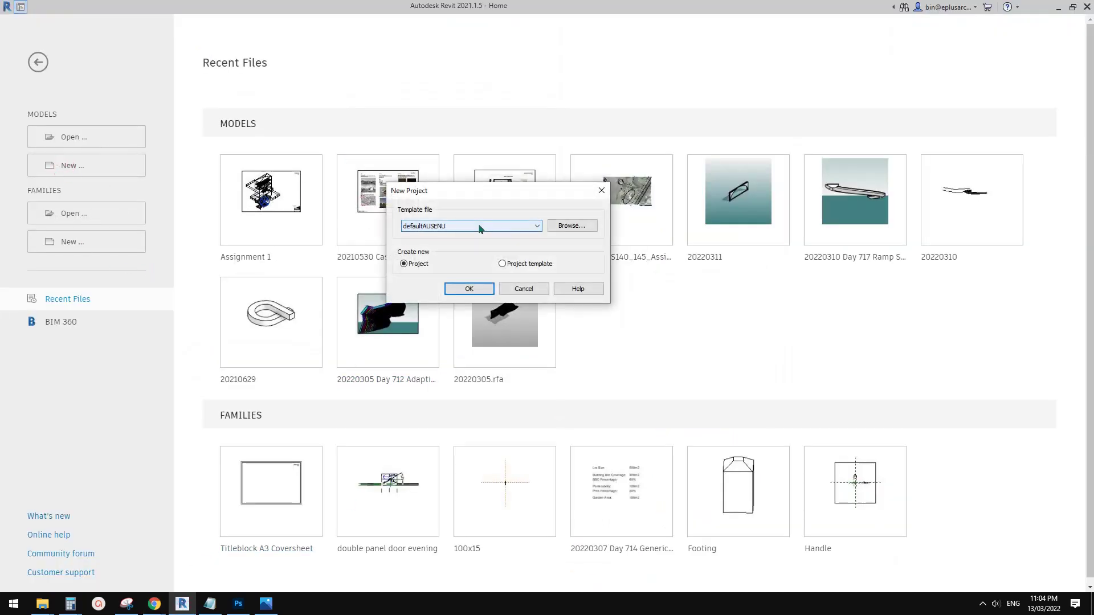
{"action": "left_click", "coordinate": [470, 288]}
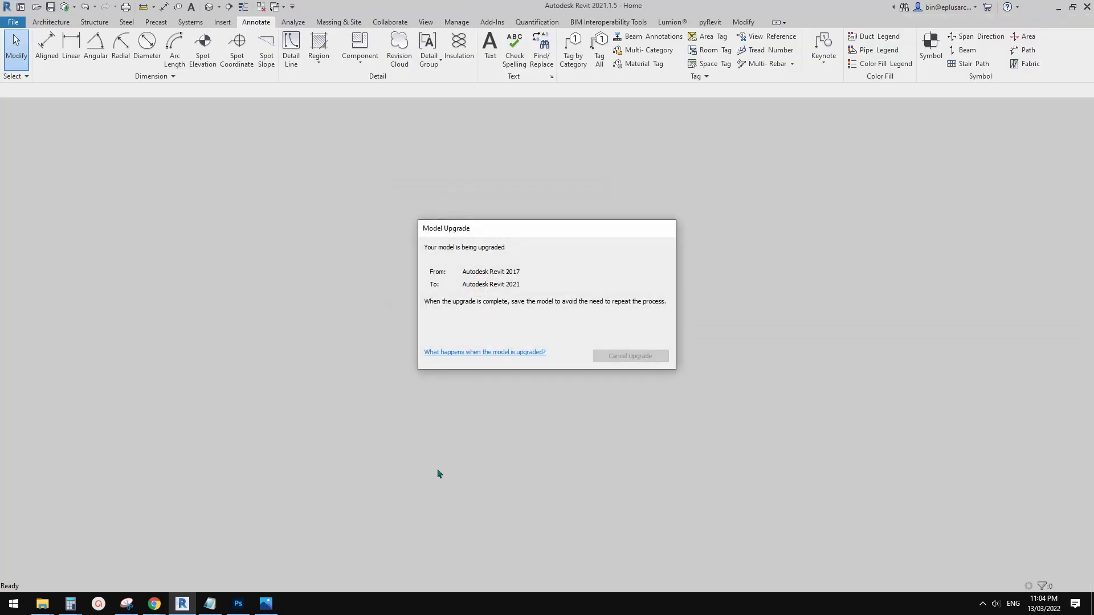
{"action": "left_click", "coordinate": [182, 605]}
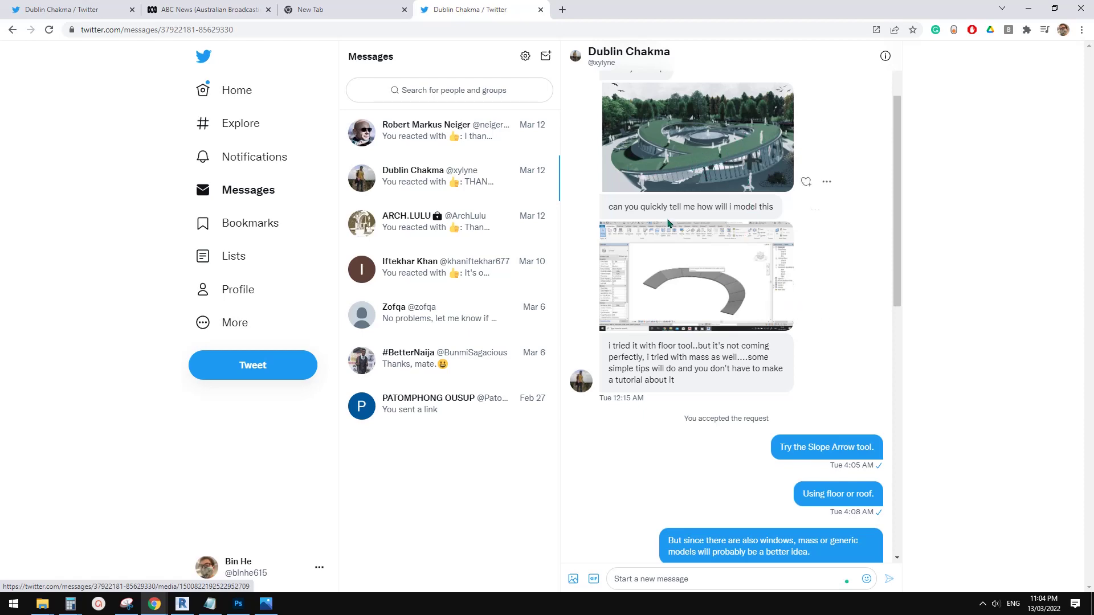
{"action": "left_click", "coordinate": [183, 605]}
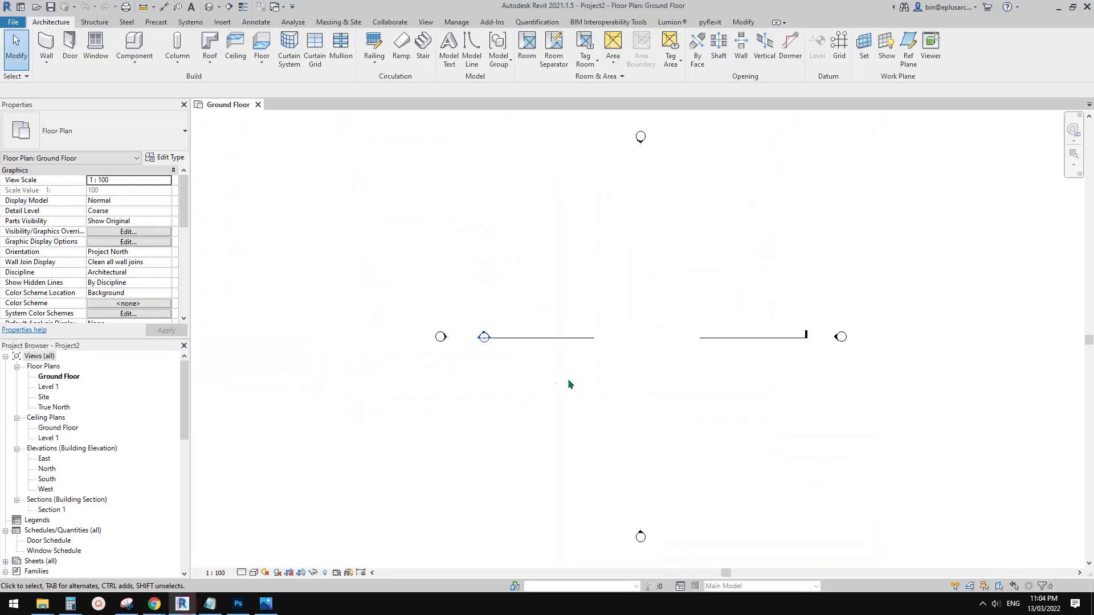
Start a roof by footprint on Level 1 and sketch two concentric circles with radii of 15000 and 8000 mm.
{"action": "left_click", "coordinate": [210, 62]}
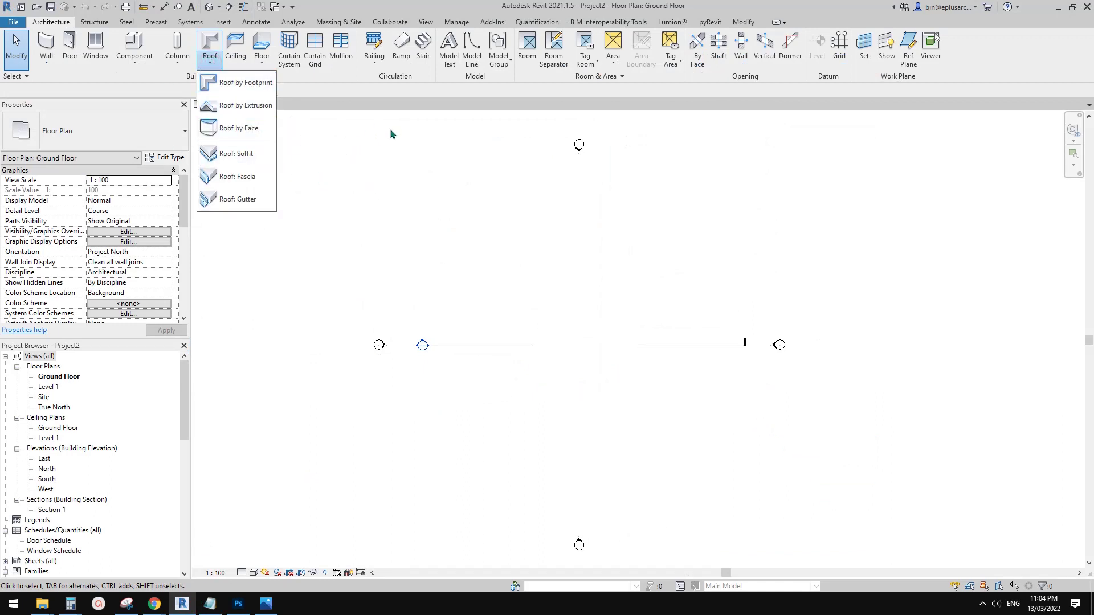
{"action": "left_click", "coordinate": [242, 82]}
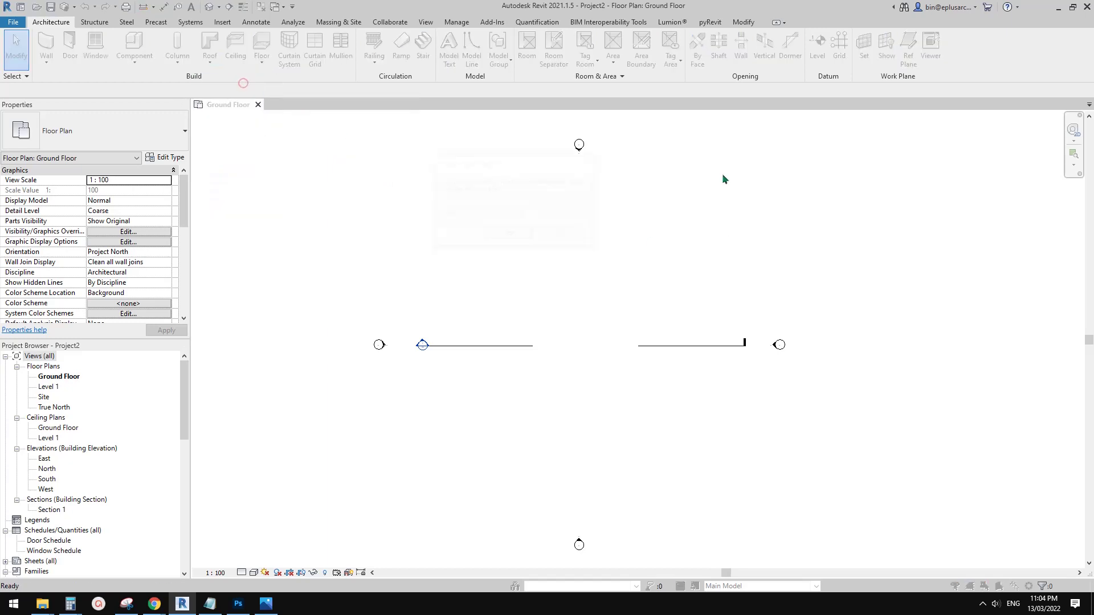
{"action": "left_click", "coordinate": [522, 236]}
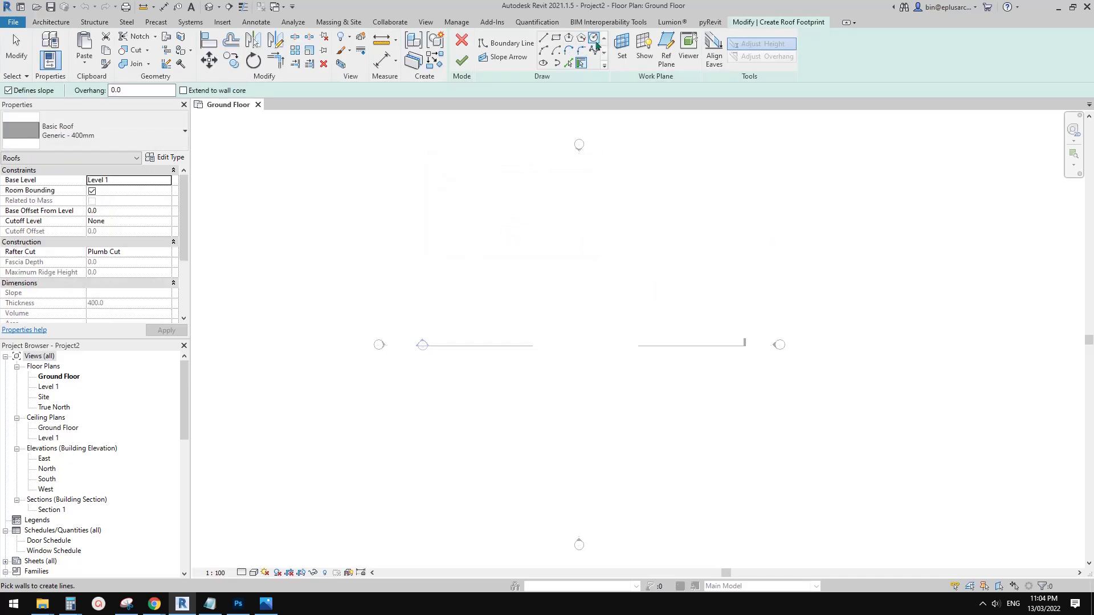
{"action": "left_click", "coordinate": [593, 38]}
{"action": "left_click", "coordinate": [546, 298]}
{"action": "left_click", "coordinate": [659, 299]}
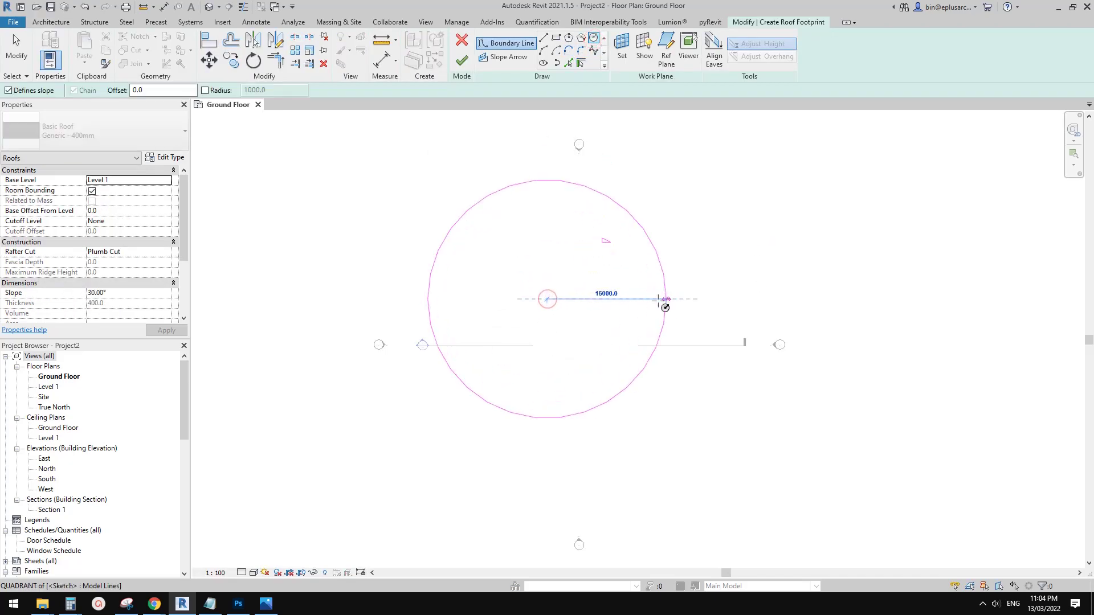
{"action": "left_click", "coordinate": [547, 298]}
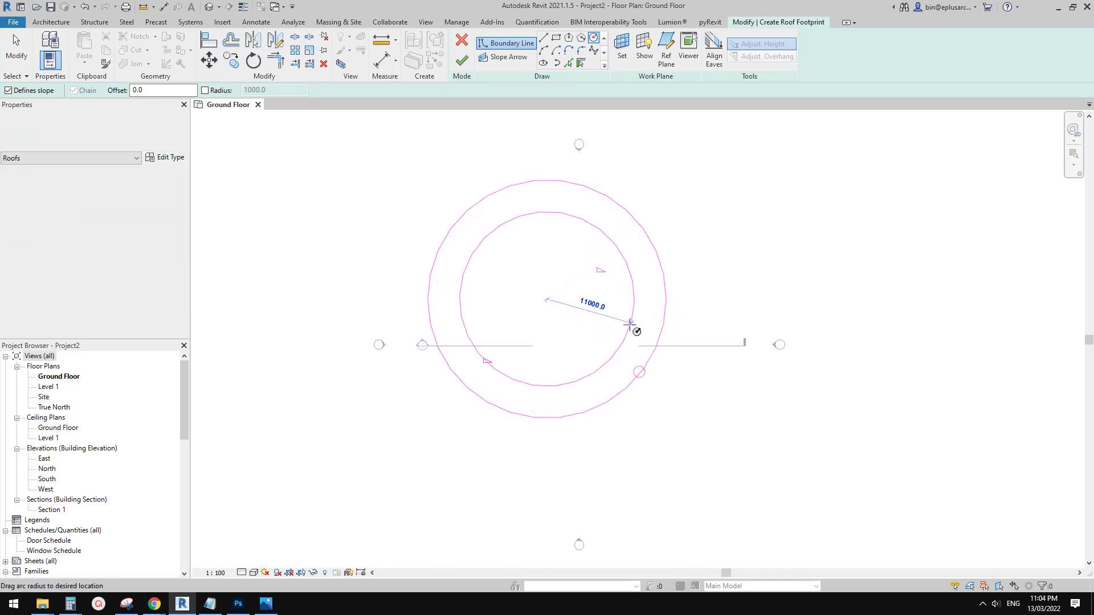
{"action": "left_click", "coordinate": [609, 309]}
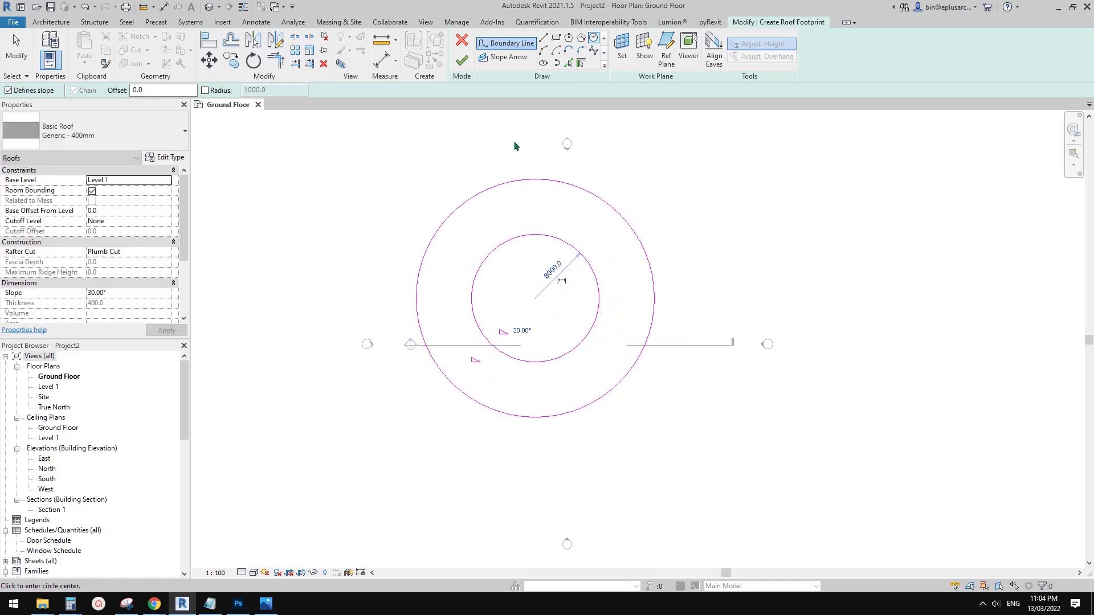
Turn off Defines Slope for both circular boundary lines of the roof.
{"action": "key", "text": "Escape"}
{"action": "left_click_drag", "start_coordinate": [638, 190], "coordinate": [527, 290]}
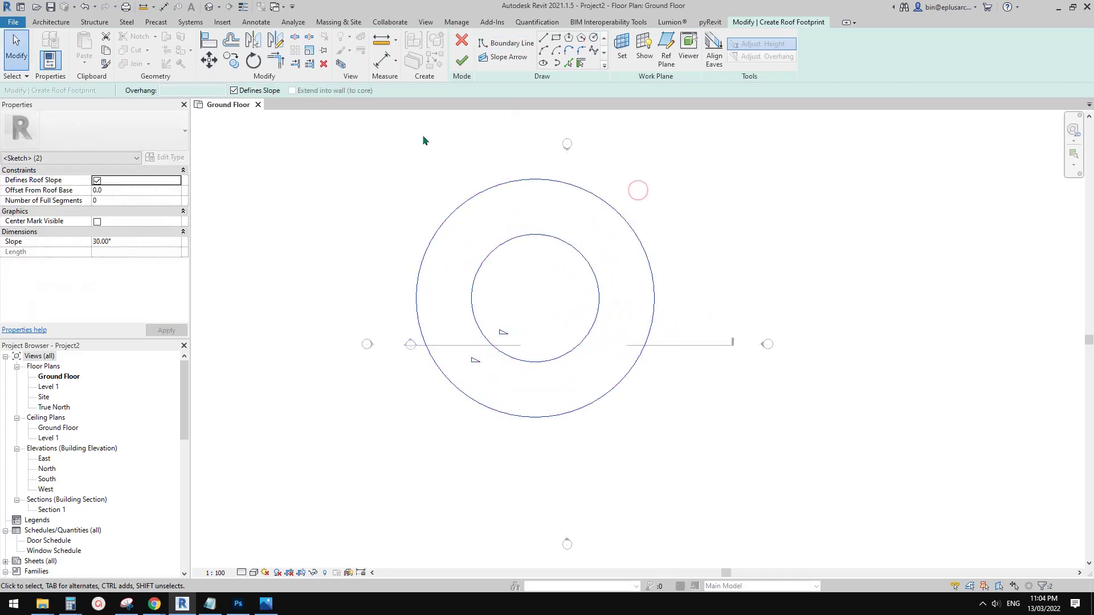
{"action": "left_click", "coordinate": [237, 90]}
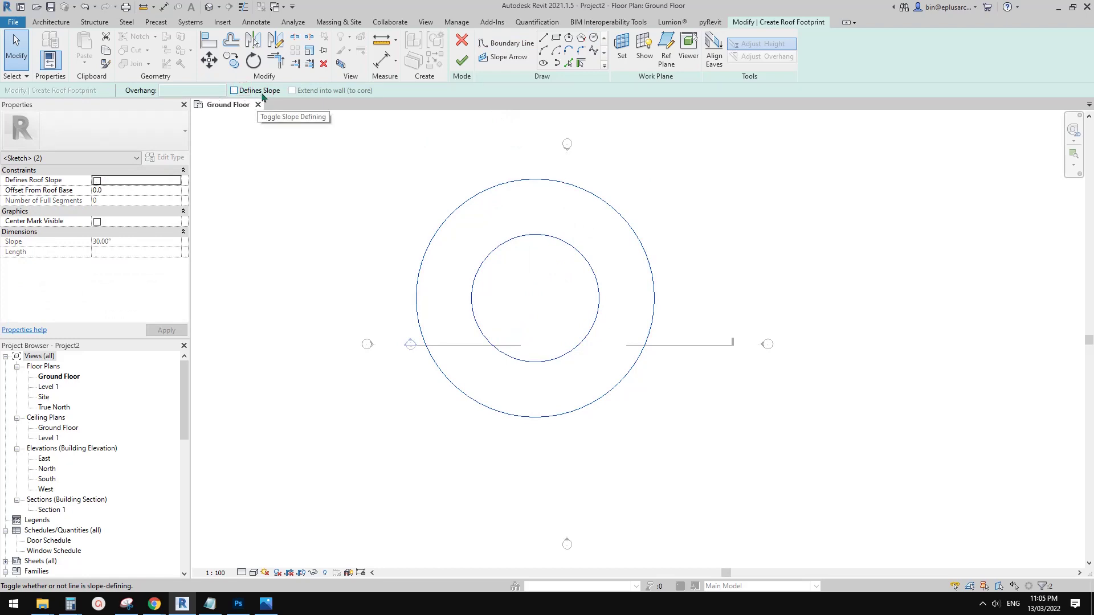
{"action": "middle_click_drag", "start_coordinate": [513, 141], "coordinate": [510, 164]}
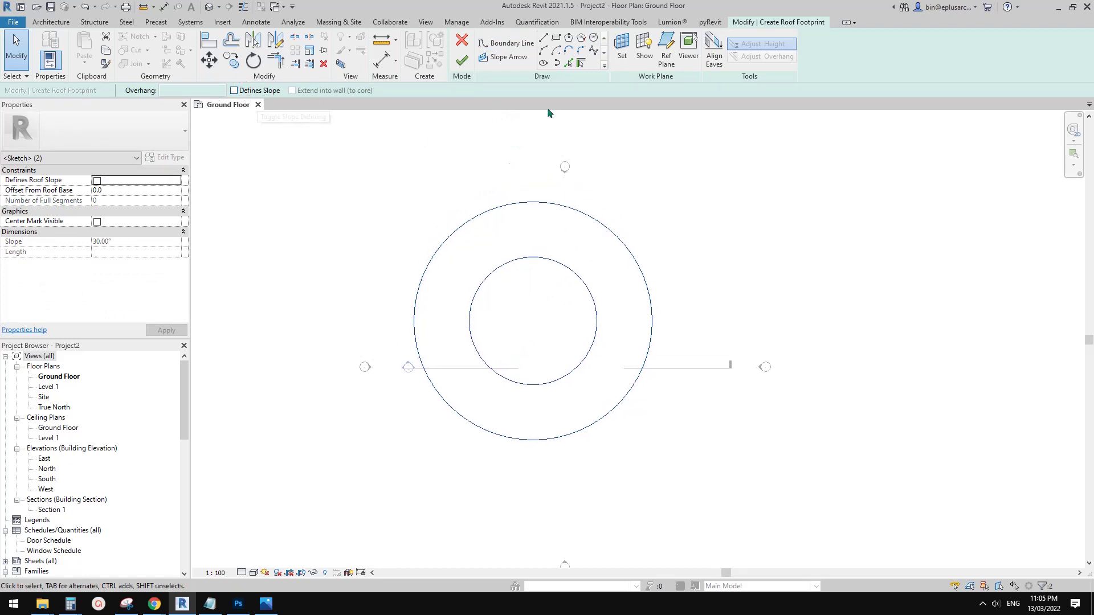
Draw a 30000 mm slope arrow across the outer circle from its west quadrant to its east quadrant and finish the roof.
{"action": "left_click", "coordinate": [503, 62]}
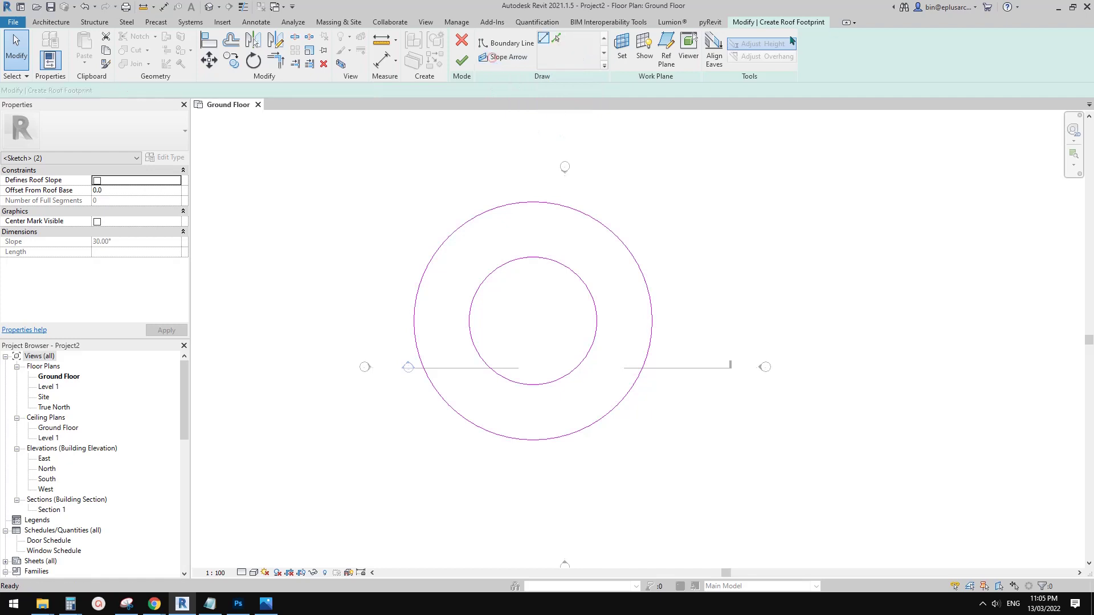
{"action": "scroll", "coordinate": [544, 288], "scroll_direction": "up", "scroll_amount": 2}
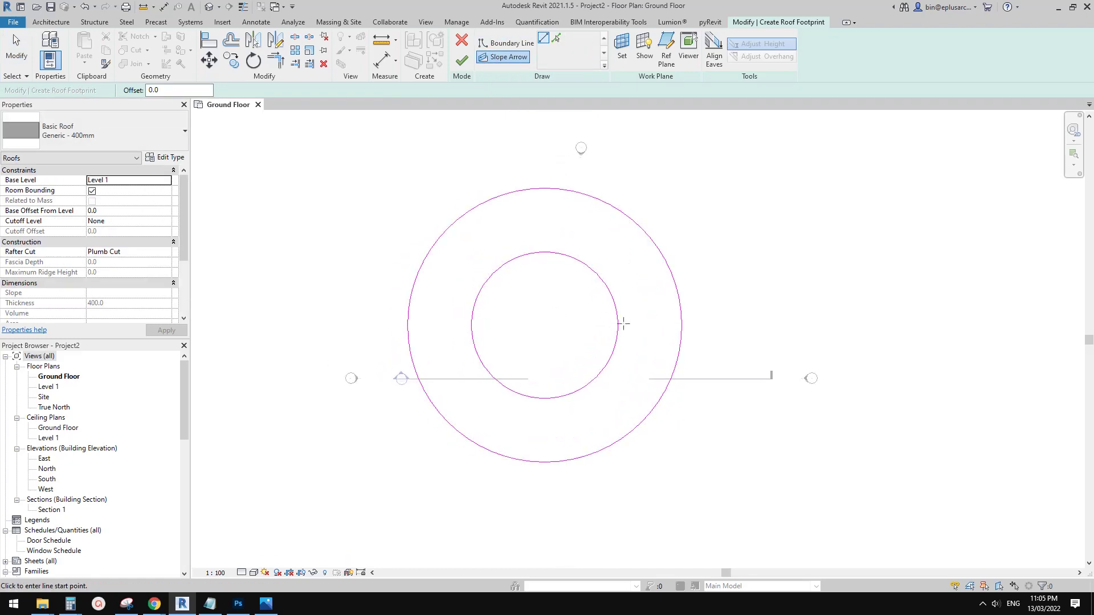
{"action": "left_click", "coordinate": [408, 325]}
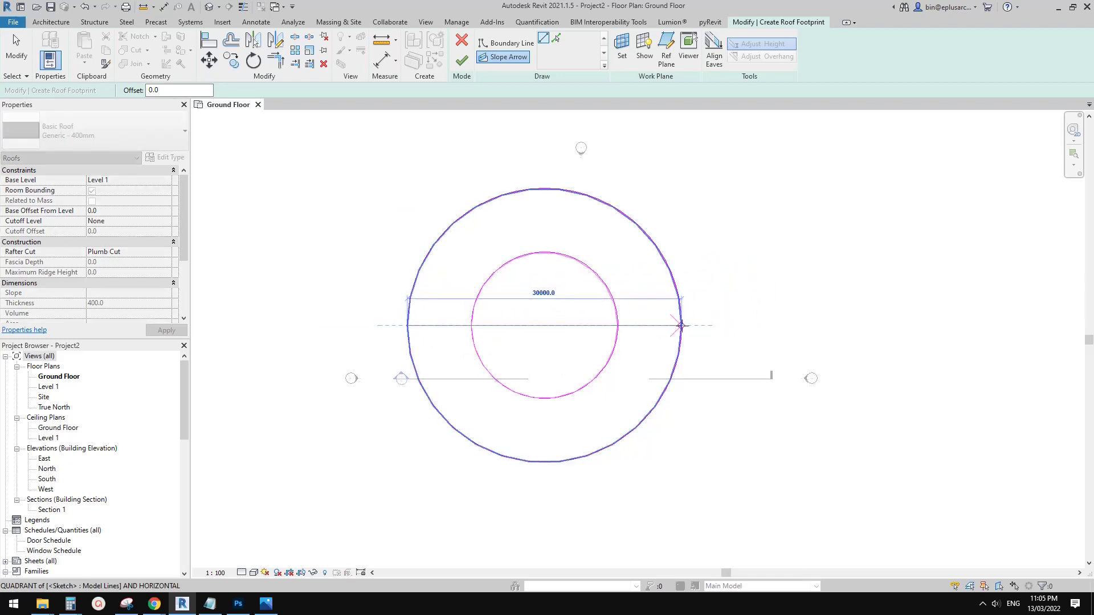
{"action": "left_click", "coordinate": [680, 325]}
{"action": "key", "text": "Escape"}
{"action": "key", "text": "Escape"}
{"action": "left_click", "coordinate": [408, 326]}
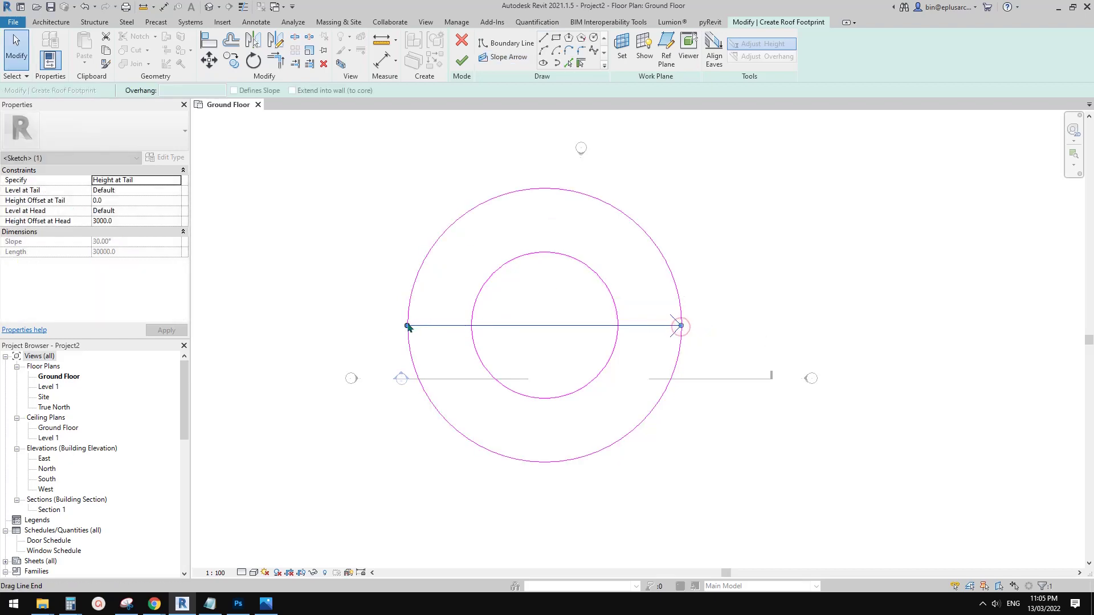
{"action": "scroll", "coordinate": [553, 311], "scroll_direction": "up", "scroll_amount": 1}
{"action": "middle_click_drag", "start_coordinate": [543, 302], "coordinate": [570, 283]}
{"action": "key", "text": "Escape"}
{"action": "key", "text": "Escape"}
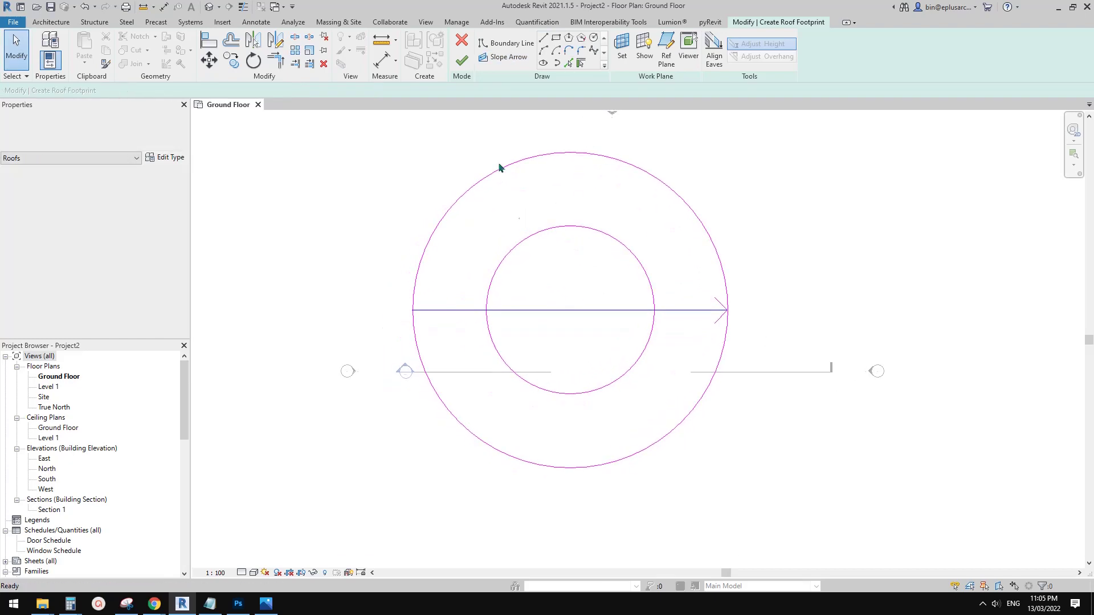
{"action": "left_click", "coordinate": [465, 70]}
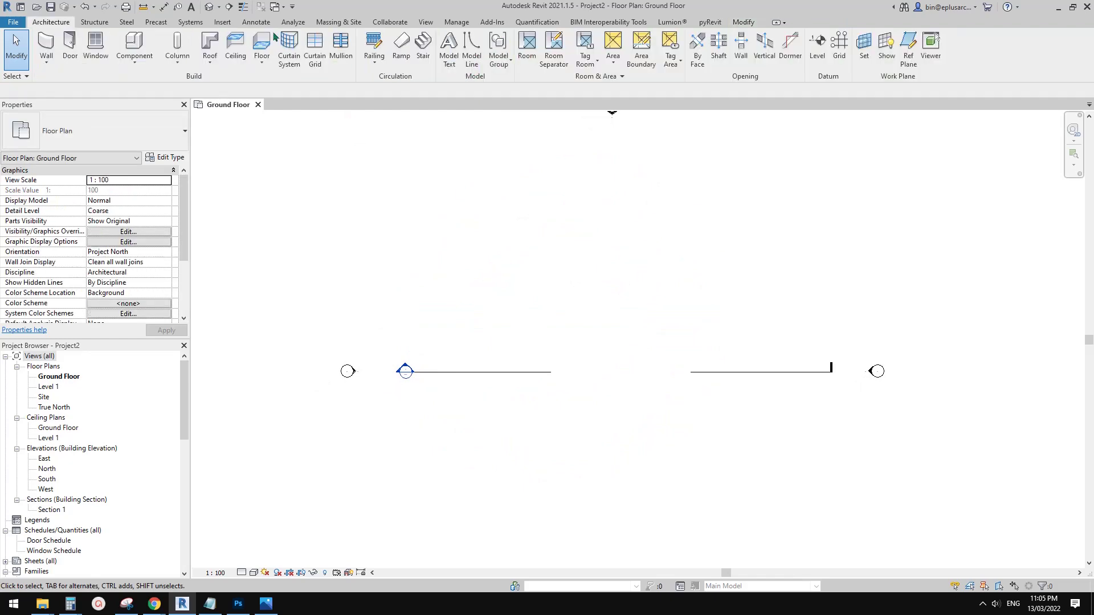
Open the 3D view and examine the ring roof's incline and its slope arrow in the footprint sketch.
{"action": "left_click", "coordinate": [209, 8]}
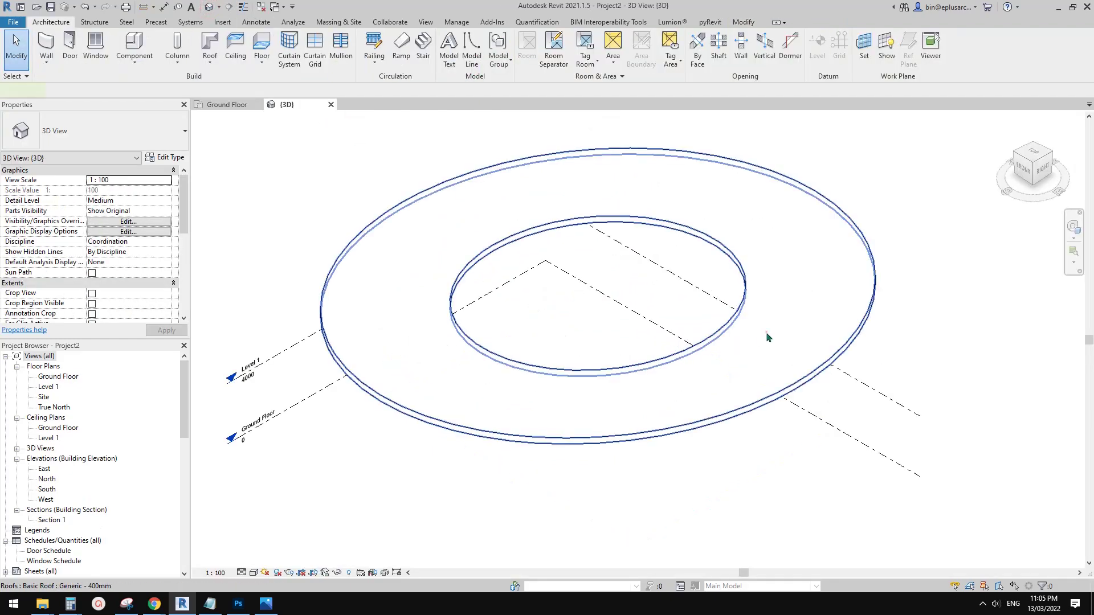
{"action": "left_click", "coordinate": [755, 259]}
{"action": "middle_click_drag", "start_coordinate": [755, 259], "coordinate": [435, 232], "text": "shift"}
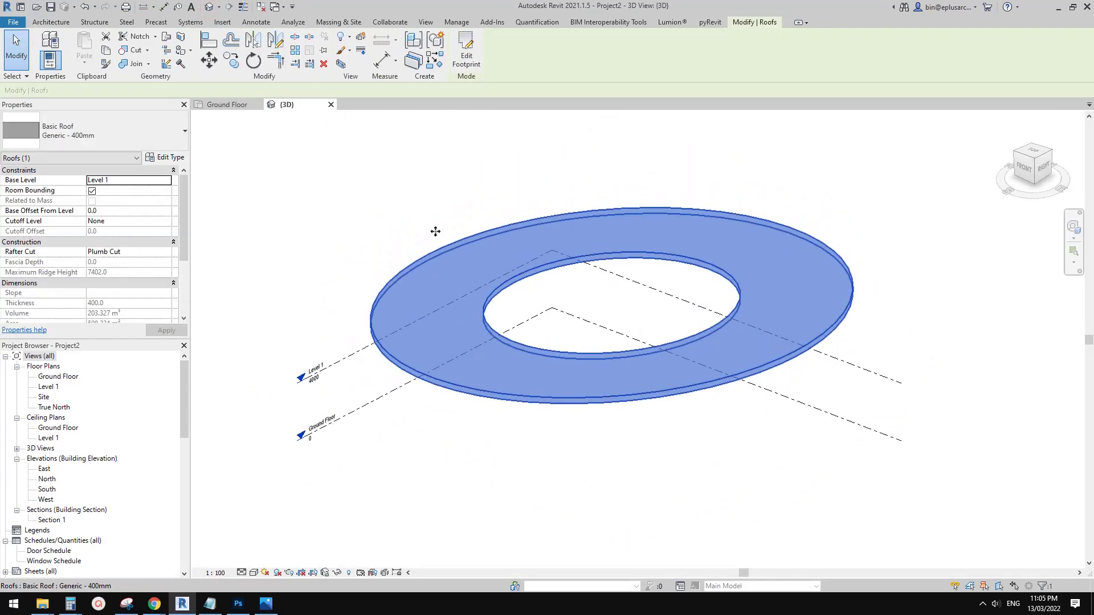
{"action": "middle_click_drag", "start_coordinate": [590, 260], "coordinate": [574, 263]}
{"action": "left_click", "coordinate": [608, 245]}
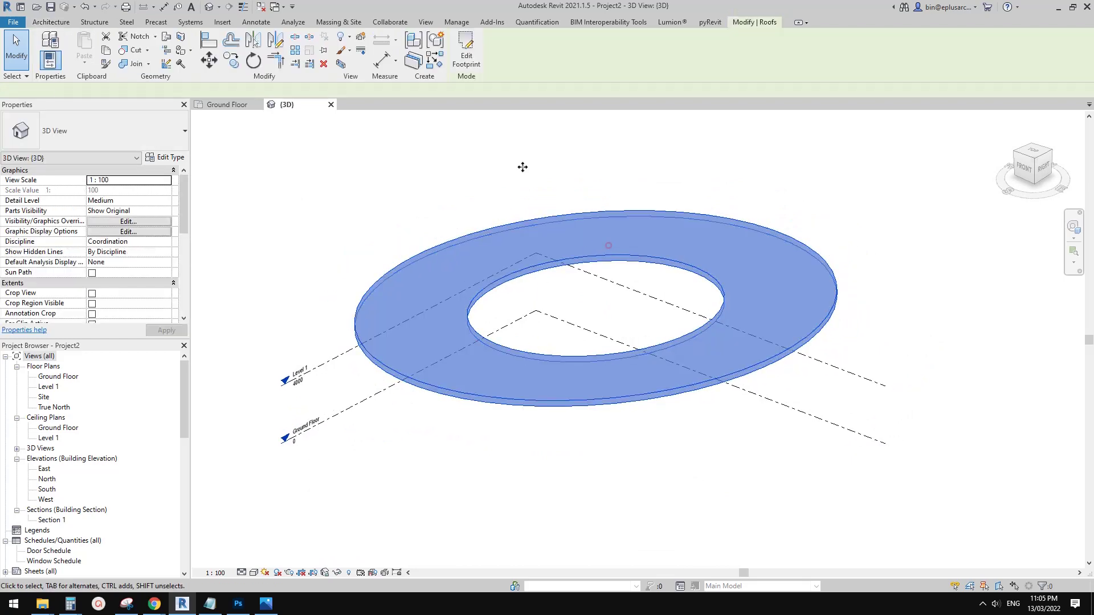
{"action": "left_click", "coordinate": [470, 52]}
{"action": "left_click", "coordinate": [469, 56]}
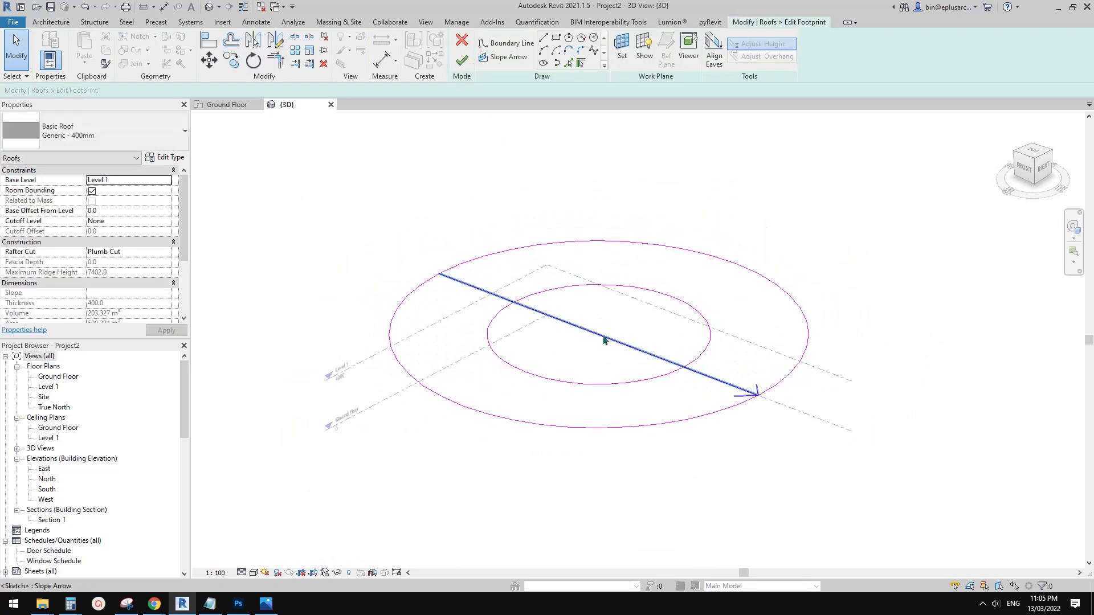
{"action": "left_click", "coordinate": [464, 68]}
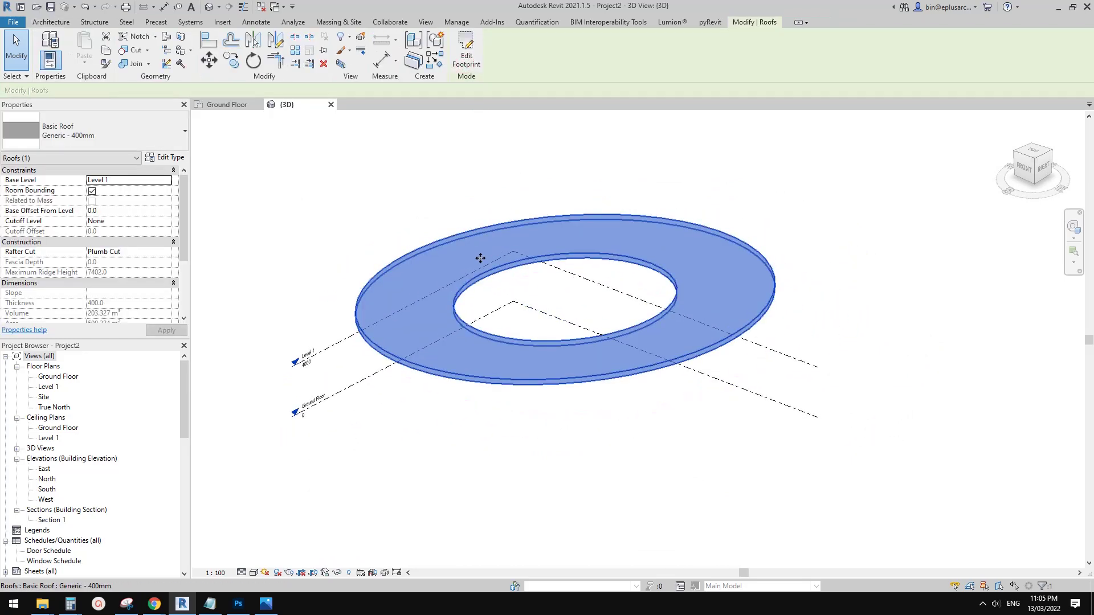
{"action": "mouse_move", "coordinate": [412, 326]}
{"action": "middle_mouse_down", "text": "shift"}
{"action": "mouse_move", "coordinate": [452, 275]}
{"action": "mouse_move", "coordinate": [403, 313]}
{"action": "mouse_move", "coordinate": [314, 330]}
{"action": "mouse_move", "coordinate": [313, 344]}
{"action": "mouse_move", "coordinate": [417, 319]}
{"action": "middle_mouse_up", "text": "shift"}
{"action": "scroll", "coordinate": [336, 343], "scroll_direction": "up", "scroll_amount": 1}
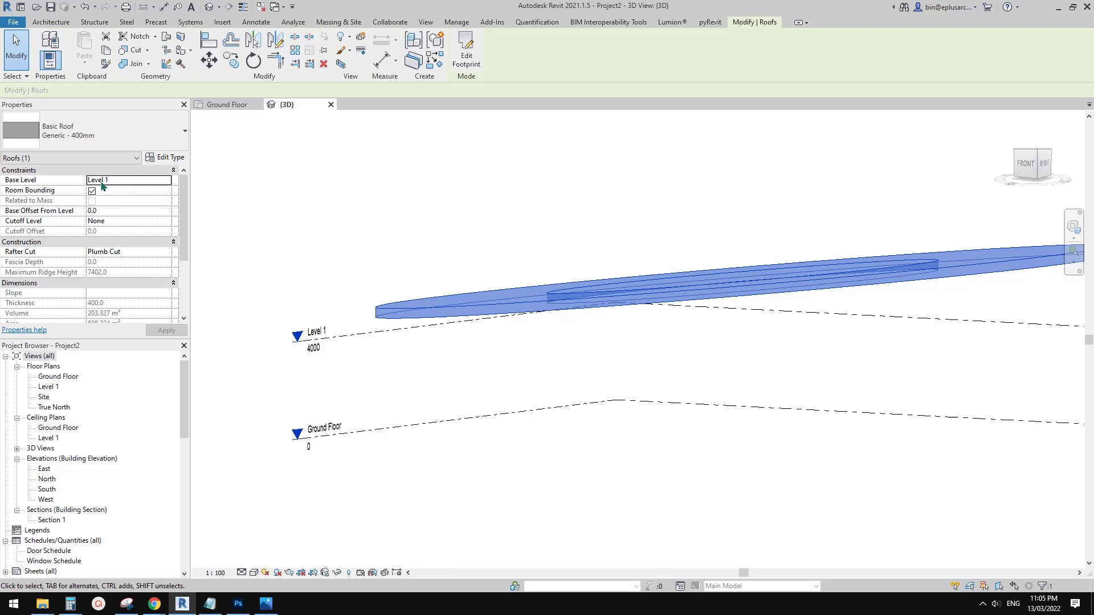
{"action": "middle_click_drag", "start_coordinate": [794, 256], "coordinate": [792, 297], "text": "shift"}
Edit the roof footprint, specify the slope arrow by Slope instead of tail height, set it to 5°, and finish the sketch.
{"action": "left_click", "coordinate": [457, 53]}
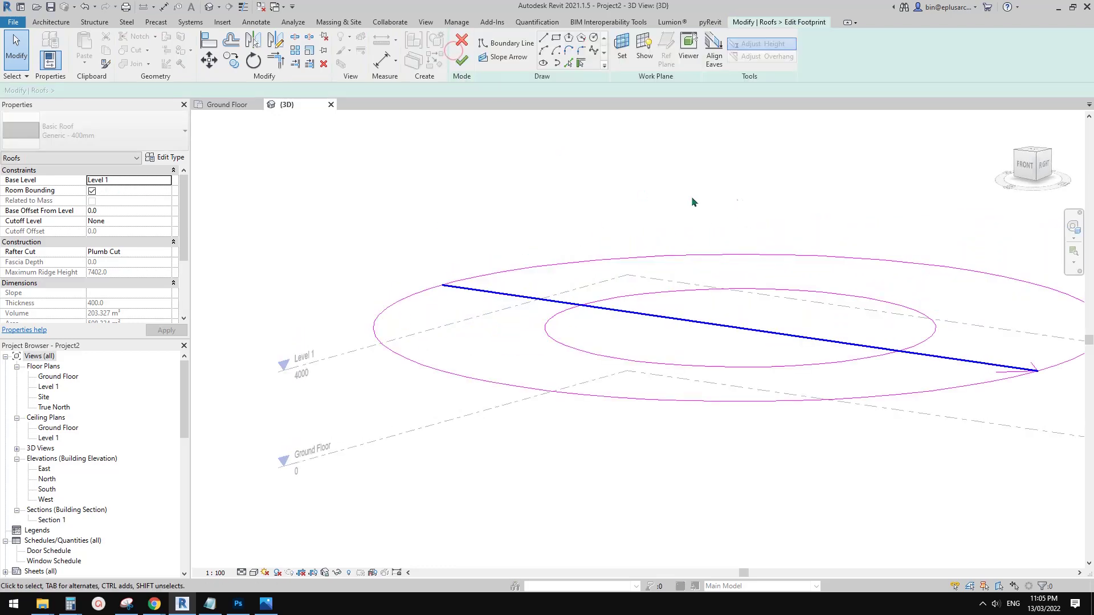
{"action": "middle_click_drag", "start_coordinate": [692, 198], "coordinate": [631, 197]}
{"action": "middle_click_drag", "start_coordinate": [519, 210], "coordinate": [502, 208]}
{"action": "left_click", "coordinate": [481, 297]}
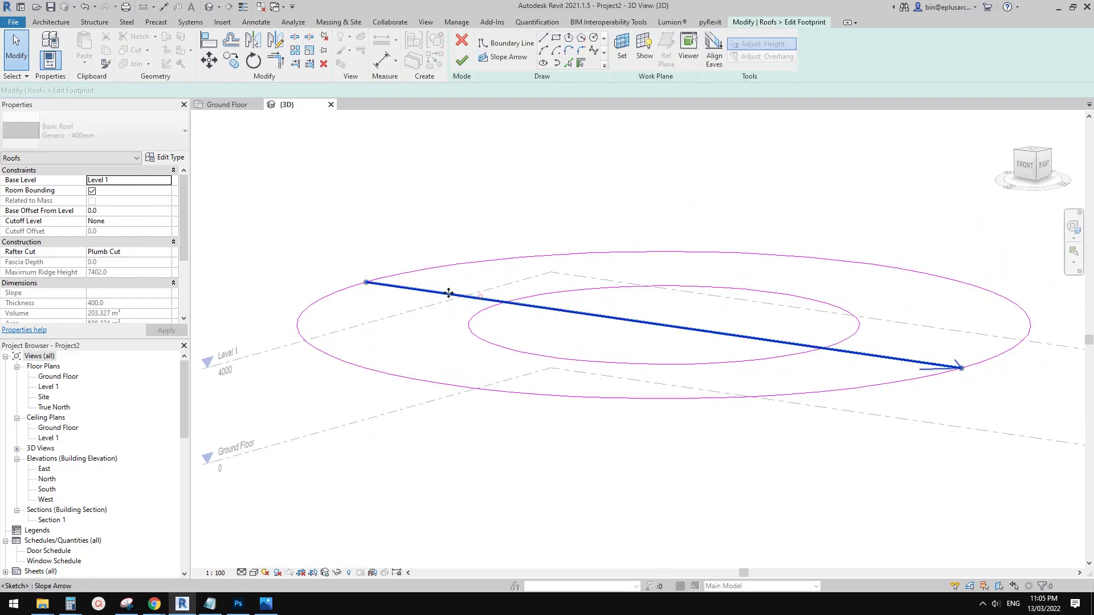
{"action": "left_click", "coordinate": [448, 293]}
{"action": "middle_click_drag", "start_coordinate": [448, 294], "coordinate": [313, 282], "text": "shift"}
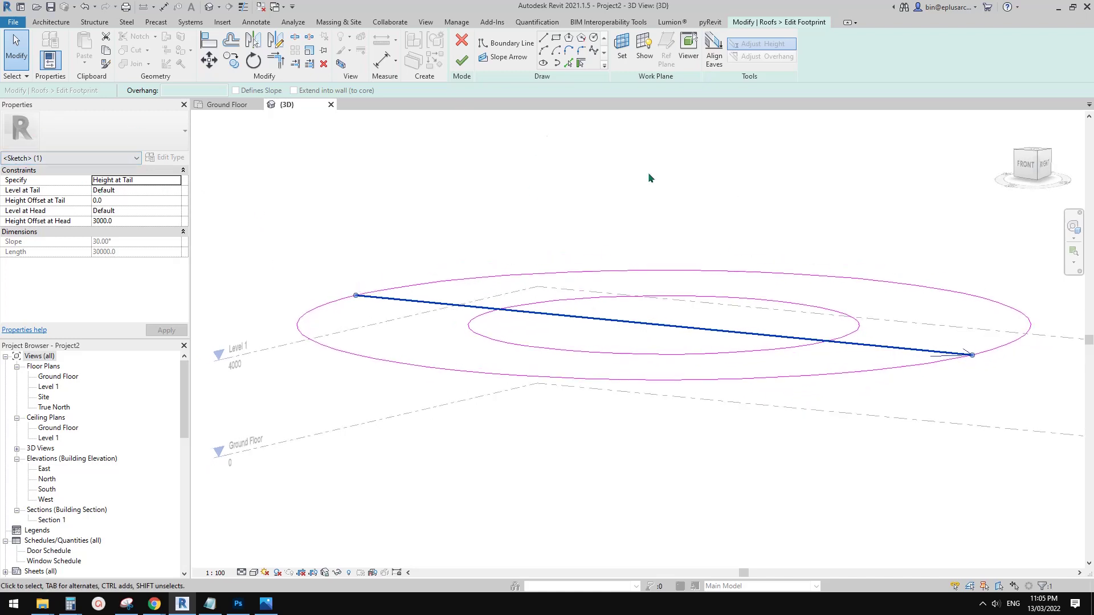
{"action": "left_click", "coordinate": [435, 233]}
{"action": "left_click", "coordinate": [441, 303]}
{"action": "middle_click_drag", "start_coordinate": [332, 209], "coordinate": [334, 215]}
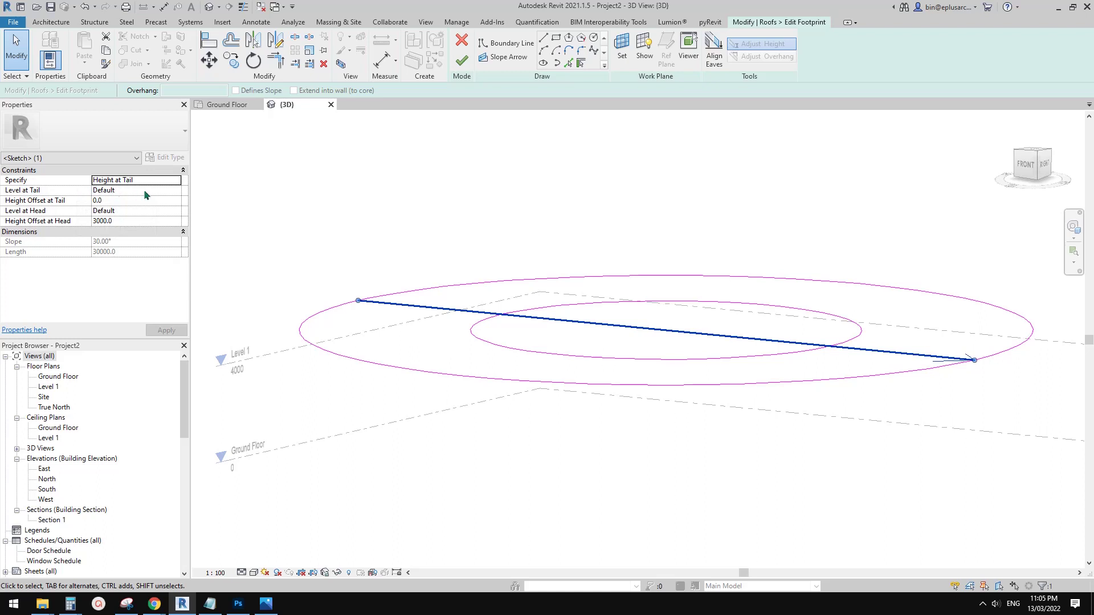
{"action": "left_click", "coordinate": [175, 180]}
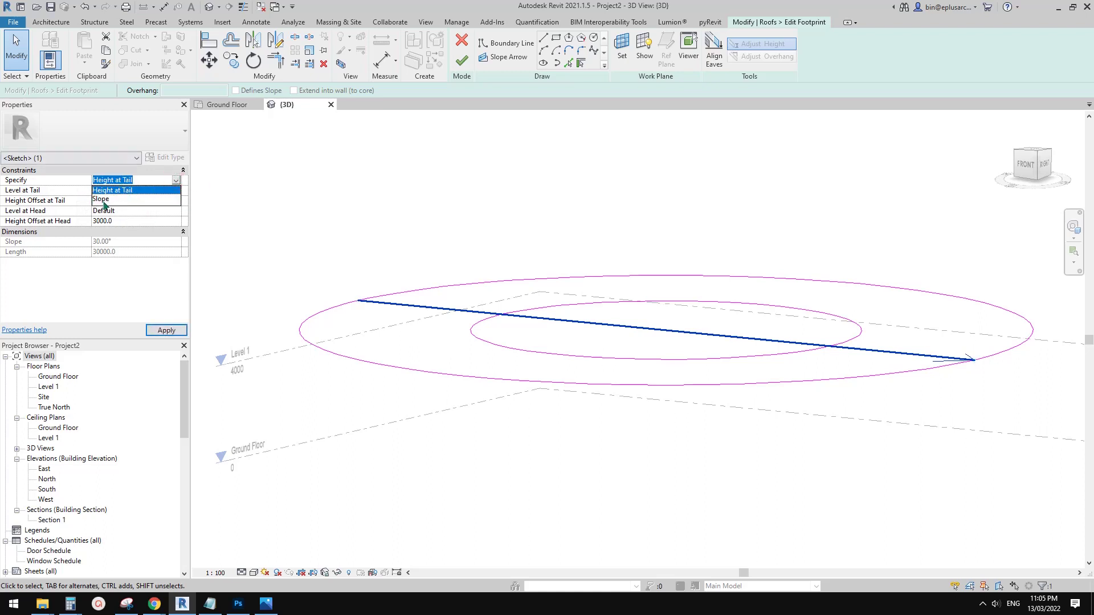
{"action": "left_click", "coordinate": [103, 202]}
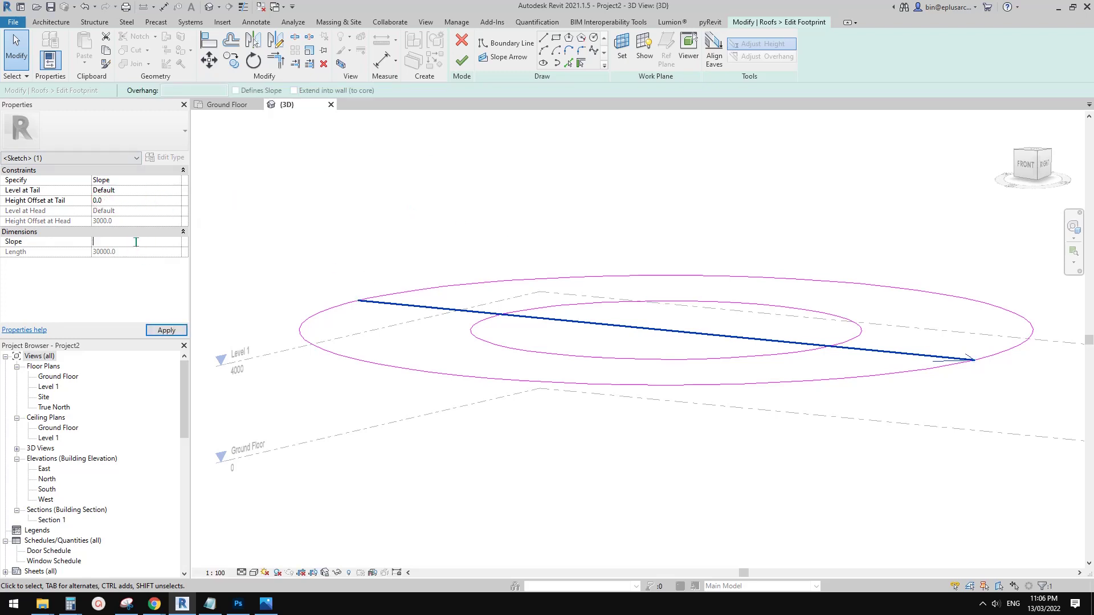
{"action": "left_click", "coordinate": [289, 182]}
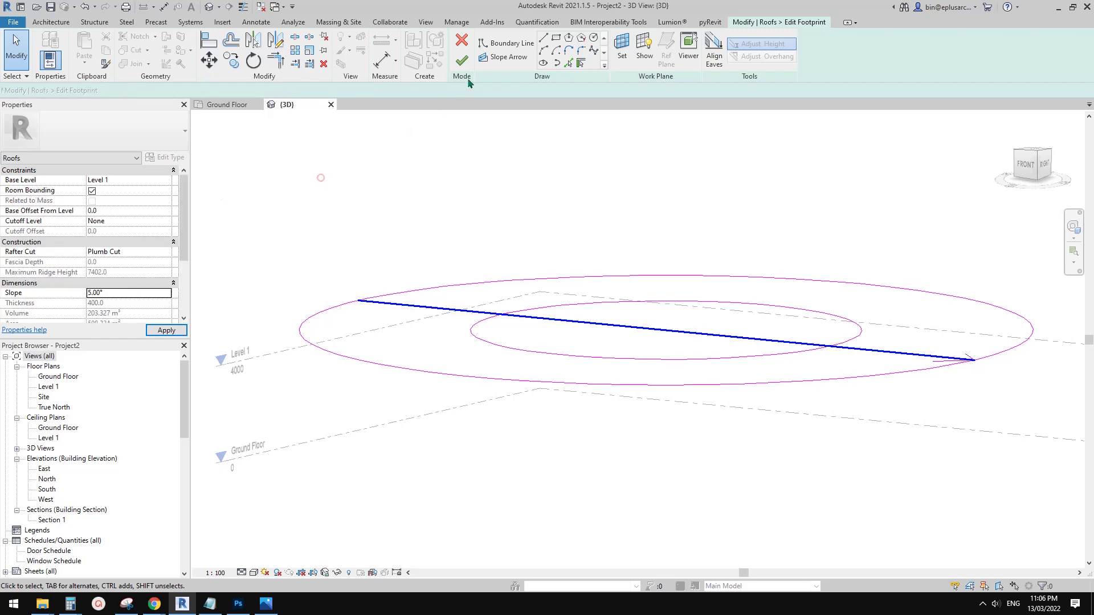
{"action": "left_click", "coordinate": [461, 59]}
Examine the ring roof's new incline edge-on against Level 1 and from above.
{"action": "middle_click_drag", "start_coordinate": [501, 240], "coordinate": [488, 300], "text": "shift"}
{"action": "middle_click_drag", "start_coordinate": [364, 335], "coordinate": [360, 334], "text": "shift"}
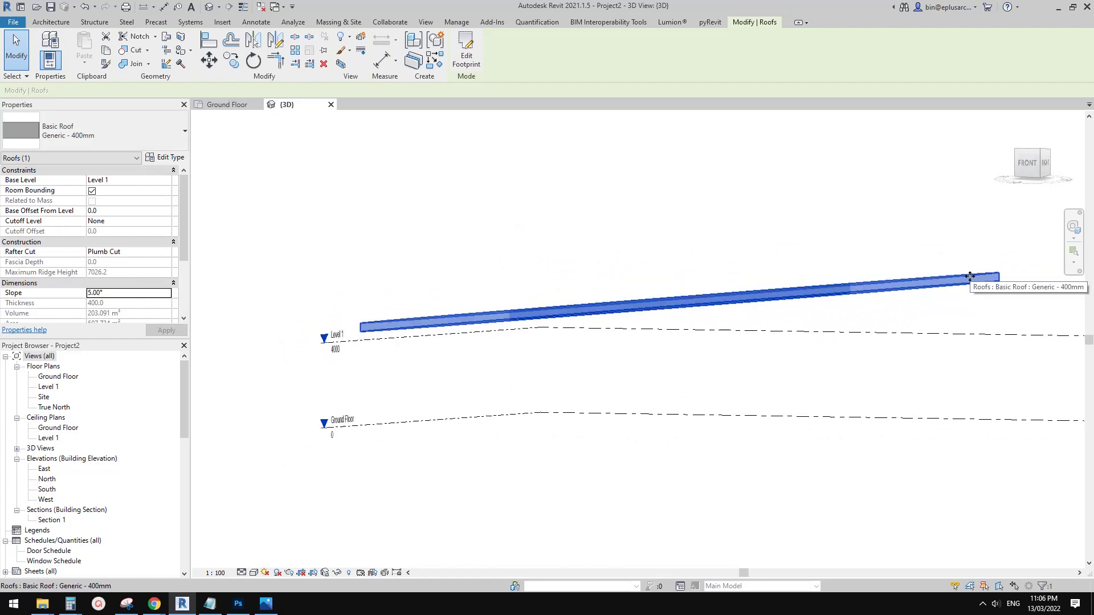
{"action": "scroll", "coordinate": [819, 286], "scroll_direction": "down", "scroll_amount": 1}
{"action": "middle_click_drag", "start_coordinate": [820, 286], "coordinate": [701, 314], "text": "shift"}
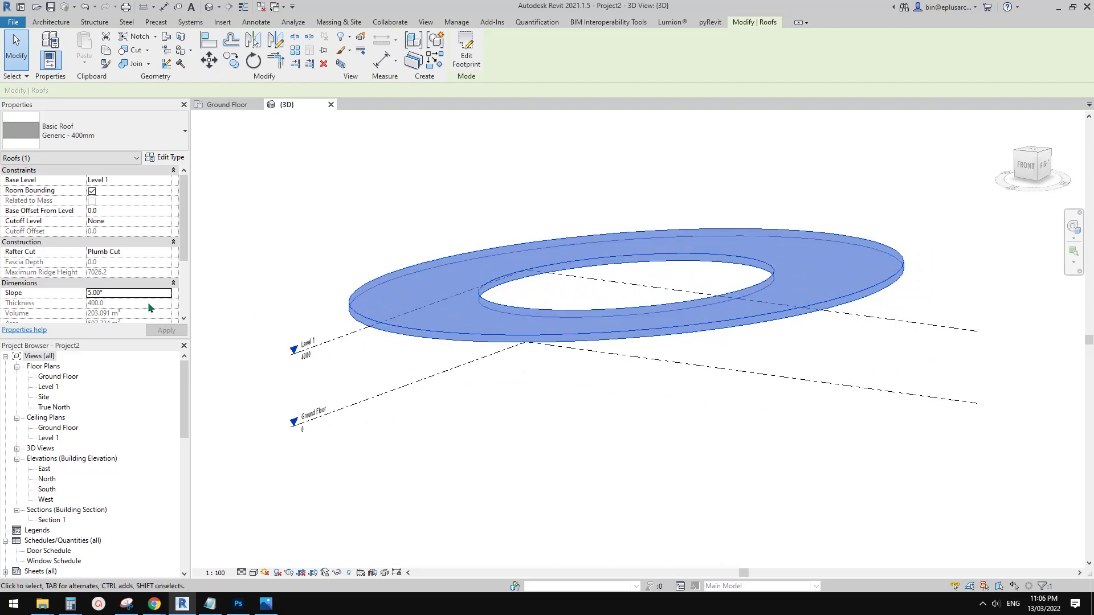
Place a spot elevation with a leader on the ring roof's lowest outer edge at Level 1.
{"action": "scroll", "coordinate": [442, 293], "scroll_direction": "down", "scroll_amount": 2}
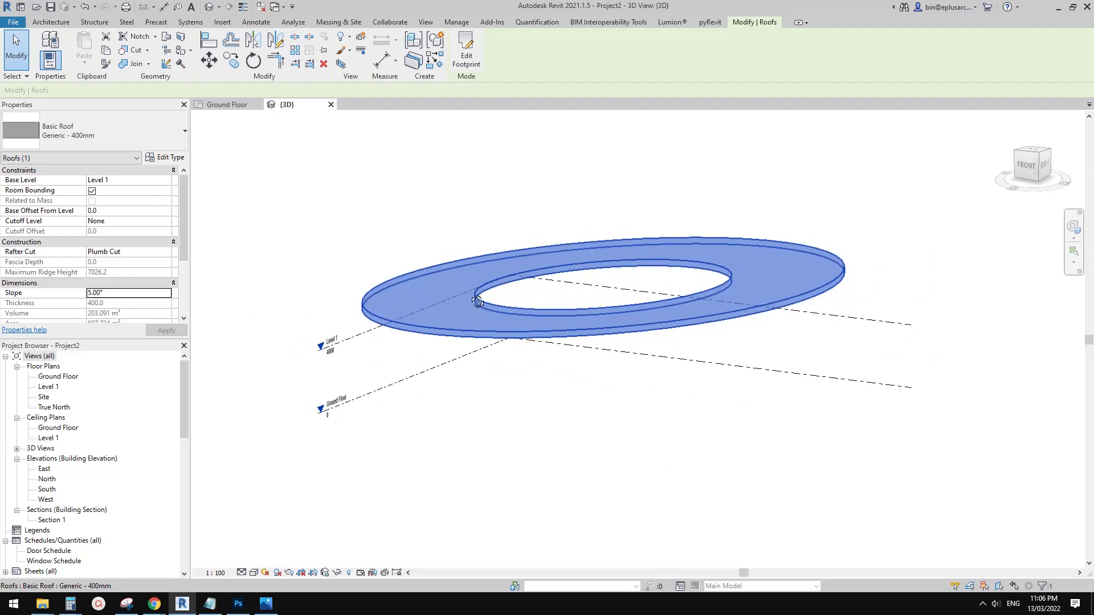
{"action": "middle_click_drag", "start_coordinate": [481, 282], "coordinate": [485, 291]}
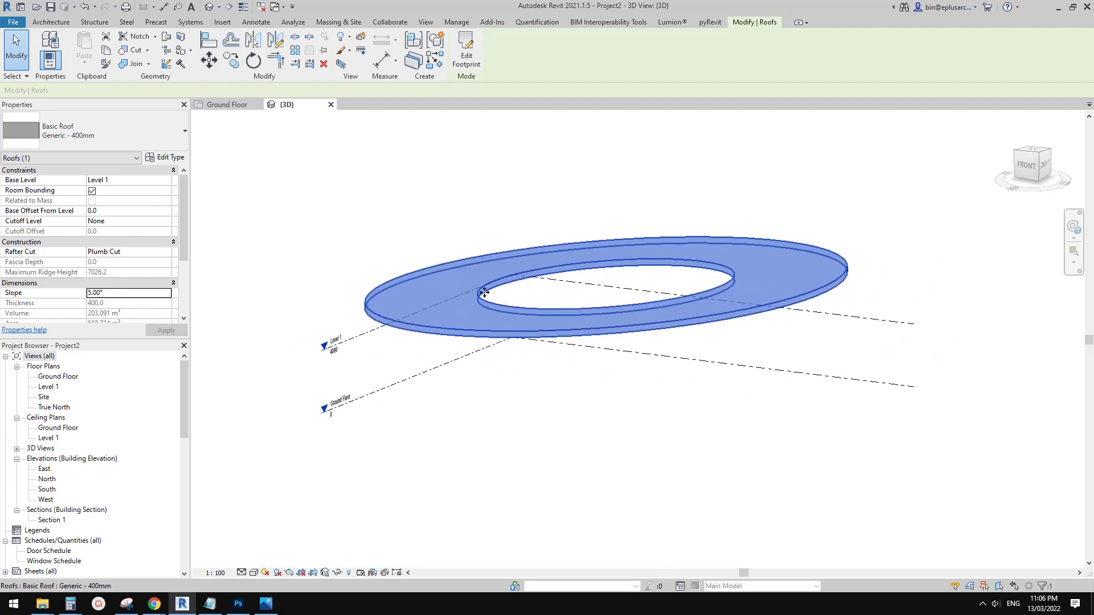
{"action": "key", "text": "e"}
{"action": "key", "text": "l"}
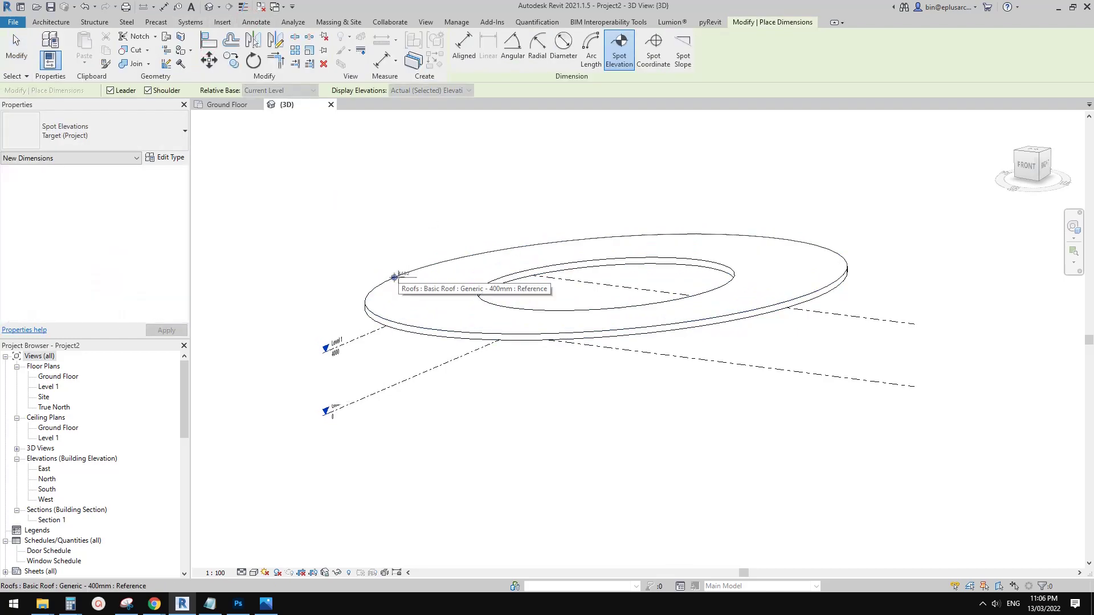
{"action": "scroll", "coordinate": [347, 350], "scroll_direction": "up", "scroll_amount": 3}
{"action": "middle_click_drag", "start_coordinate": [362, 347], "coordinate": [377, 271], "text": "shift"}
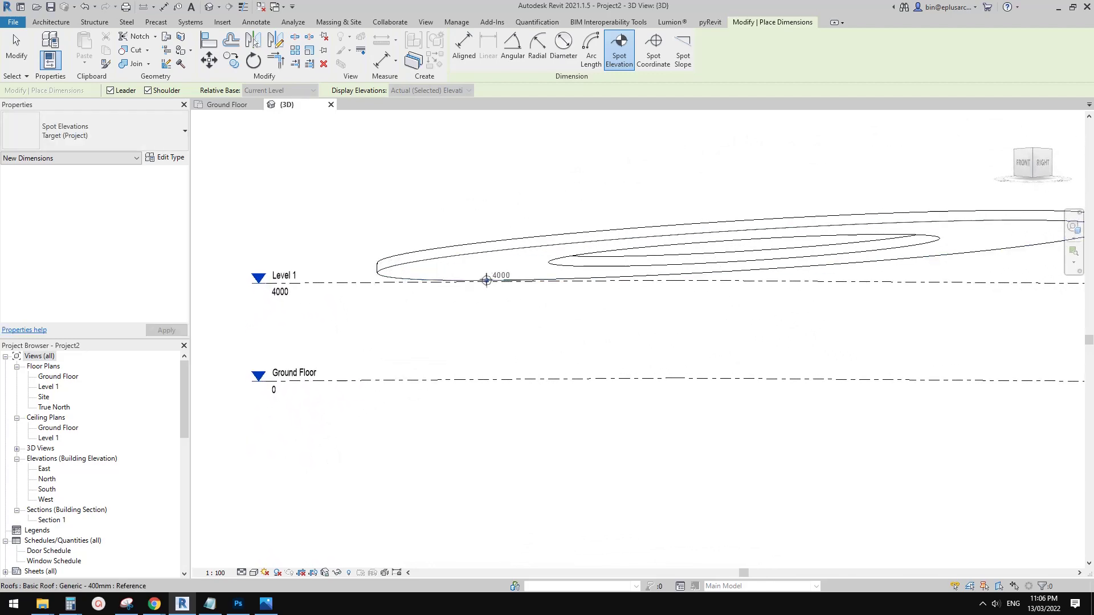
{"action": "left_click", "coordinate": [486, 280]}
{"action": "left_click", "coordinate": [568, 318]}
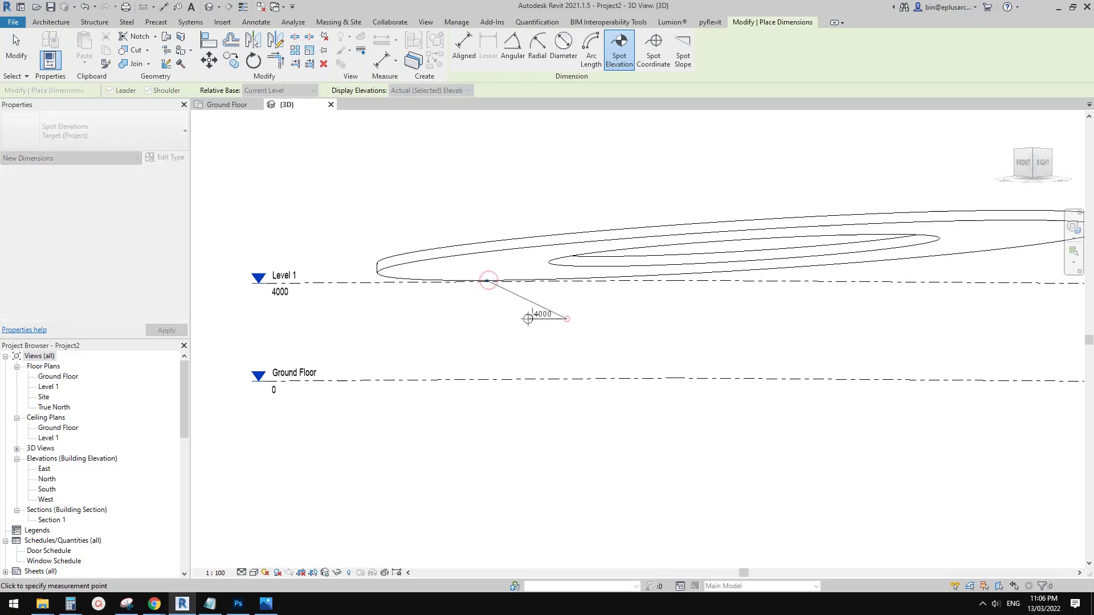
{"action": "left_click", "coordinate": [628, 317]}
{"action": "scroll", "coordinate": [628, 317], "scroll_direction": "up", "scroll_amount": 1}
Place a second spot elevation on the opposite, highest outer edge of the ring roof's underside.
{"action": "middle_click_drag", "start_coordinate": [627, 317], "coordinate": [483, 166], "text": "shift"}
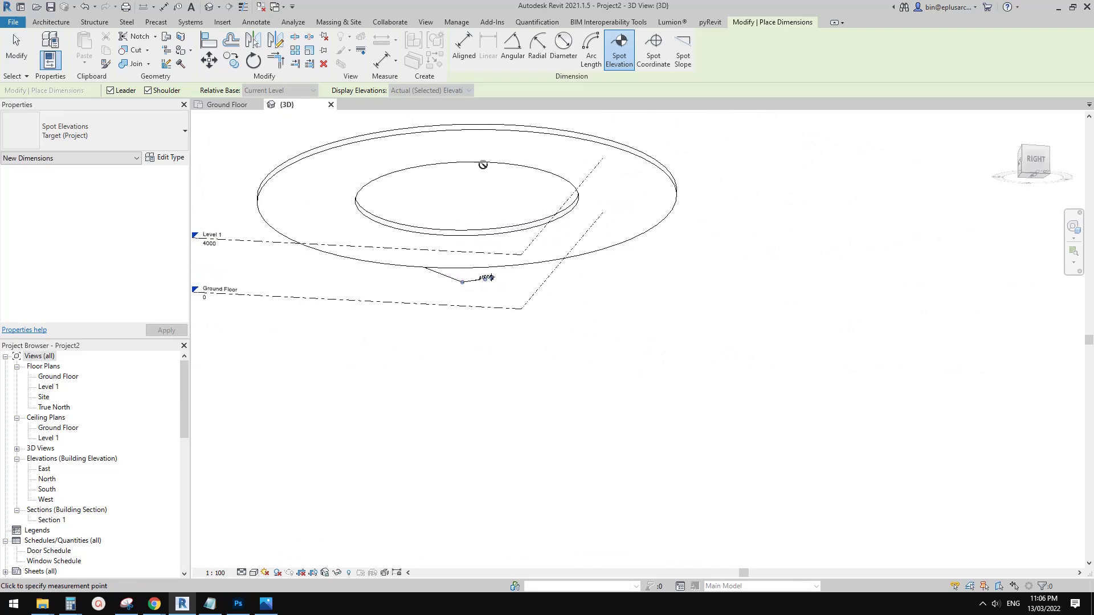
{"action": "left_click", "coordinate": [510, 130]}
{"action": "left_click", "coordinate": [512, 151]}
{"action": "left_click", "coordinate": [561, 152]}
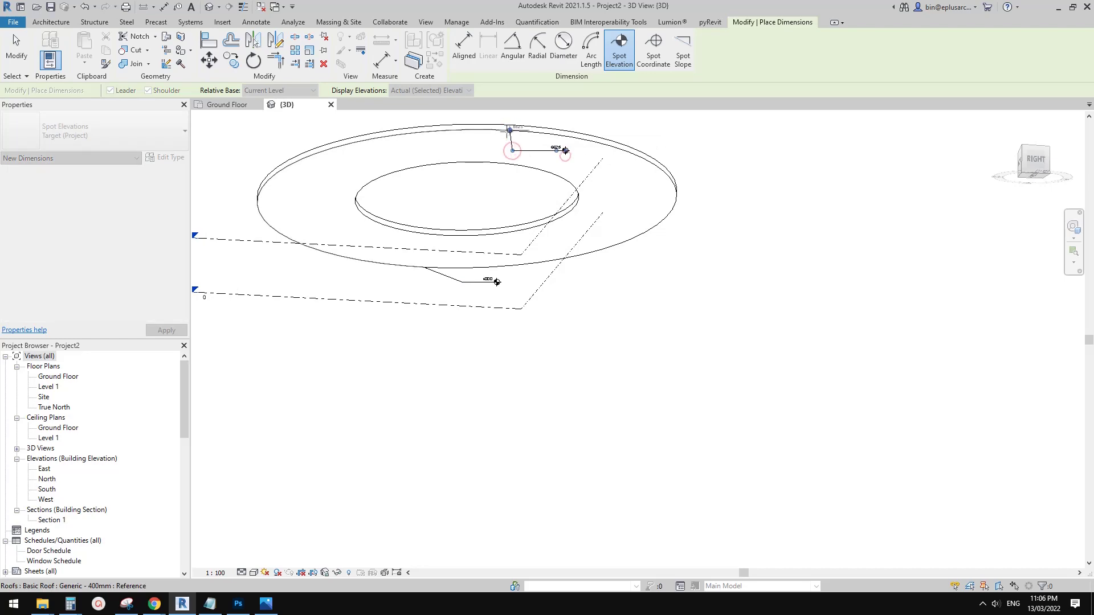
{"action": "middle_click_drag", "start_coordinate": [539, 245], "coordinate": [628, 229], "text": "shift"}
{"action": "key", "text": "Escape"}
{"action": "key", "text": "Escape"}
Examine the spot elevations at the high and low ends of the ring roof.
{"action": "middle_click_drag", "start_coordinate": [523, 167], "coordinate": [794, 234]}
{"action": "scroll", "coordinate": [671, 224], "scroll_direction": "up", "scroll_amount": 2}
{"action": "left_click", "coordinate": [677, 205]}
{"action": "scroll", "coordinate": [690, 230], "scroll_direction": "up", "scroll_amount": 1}
{"action": "left_click", "coordinate": [616, 193]}
{"action": "scroll", "coordinate": [771, 241], "scroll_direction": "up", "scroll_amount": 1}
{"action": "key", "text": "Escape"}
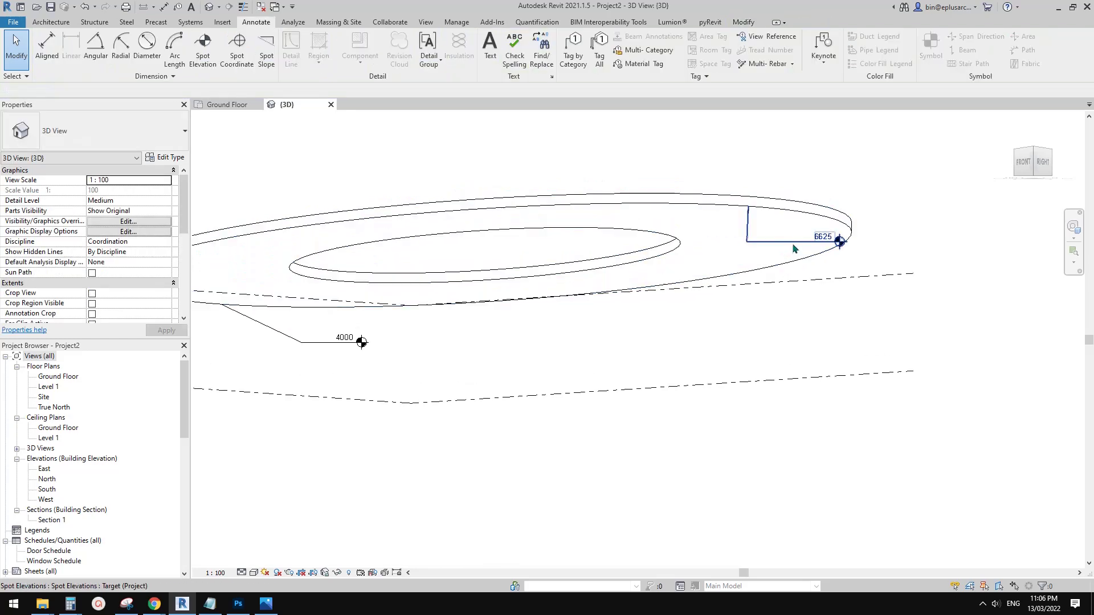
{"action": "left_click", "coordinate": [792, 242]}
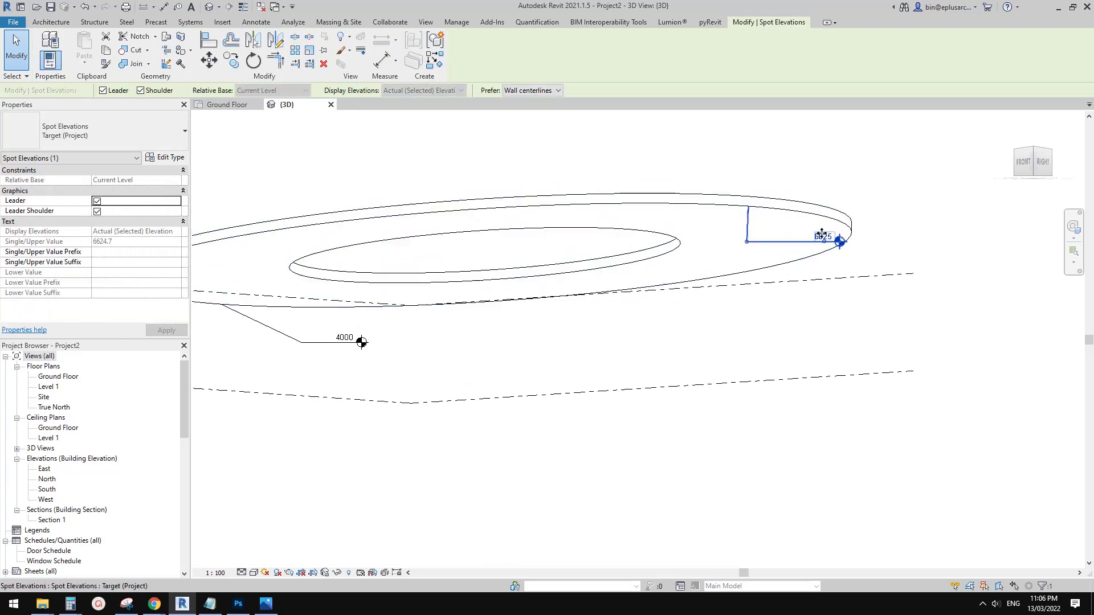
{"action": "key", "text": "Escape"}
{"action": "middle_click_drag", "start_coordinate": [605, 250], "coordinate": [716, 251]}
{"action": "scroll", "coordinate": [716, 251], "scroll_direction": "down", "scroll_amount": 1}
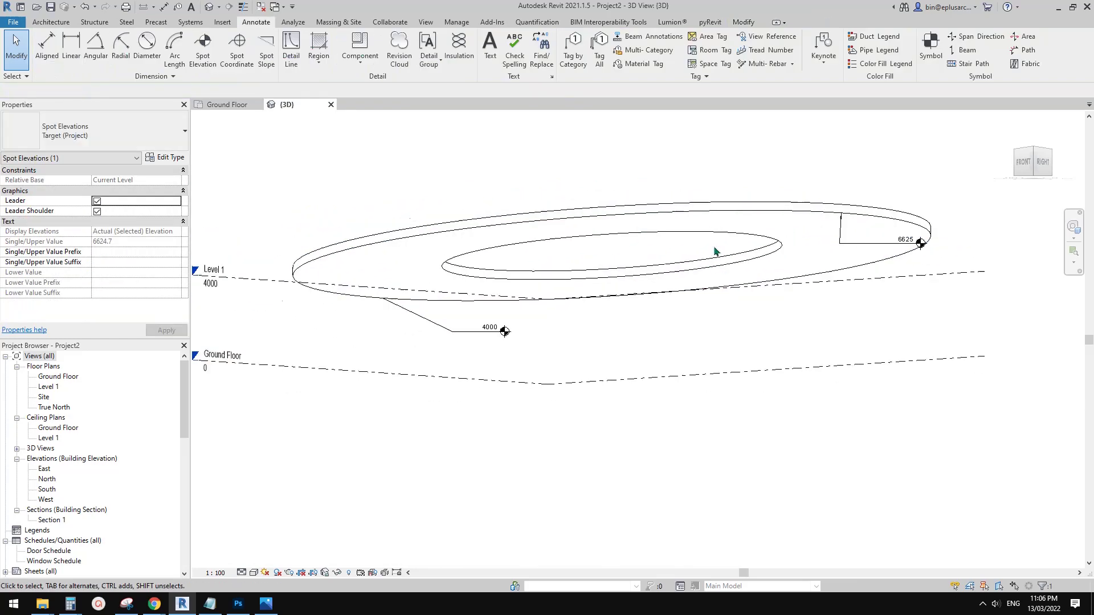
Edit the roof footprint and specify the slope arrow by Height at Tail instead of Slope.
{"action": "left_click", "coordinate": [715, 251]}
{"action": "left_click", "coordinate": [474, 54]}
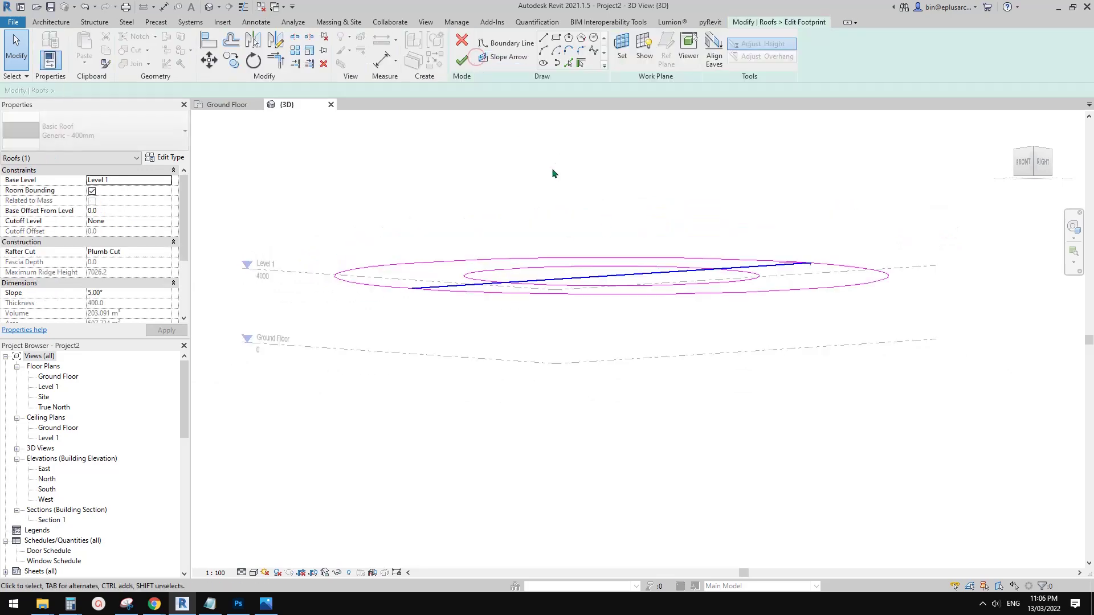
{"action": "left_click", "coordinate": [577, 278]}
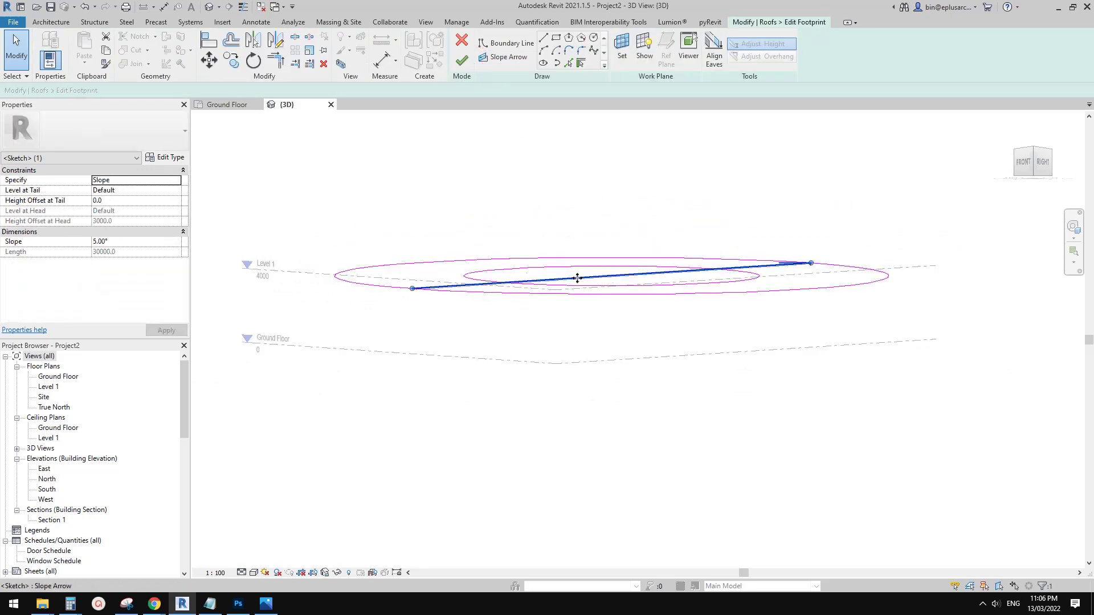
{"action": "key", "text": "Escape"}
{"action": "middle_click_drag", "start_coordinate": [489, 154], "coordinate": [480, 164]}
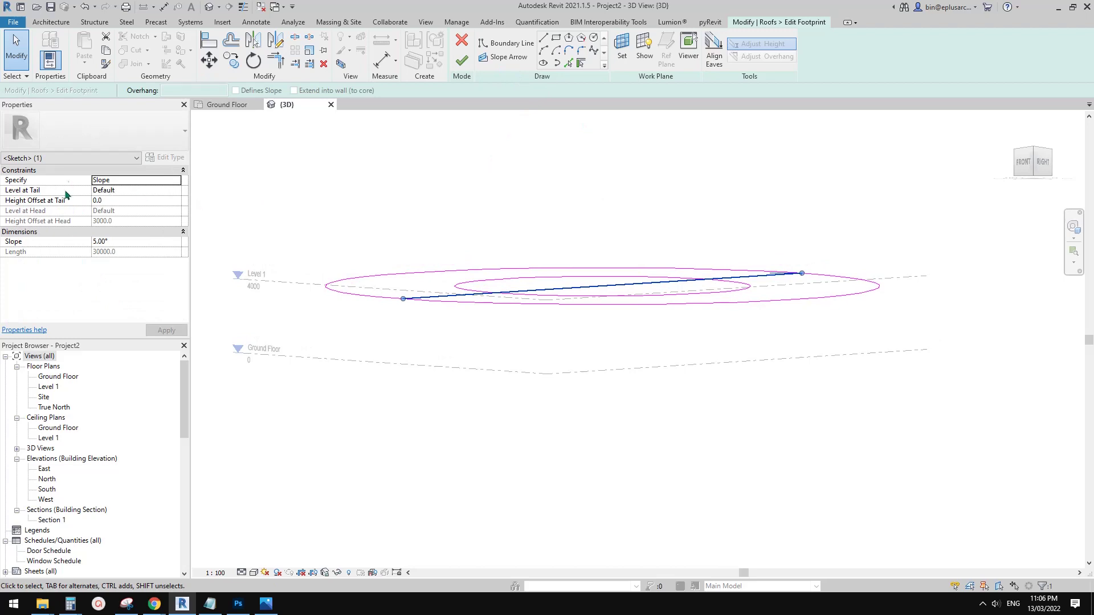
{"action": "left_click", "coordinate": [125, 180]}
{"action": "left_click", "coordinate": [125, 179]}
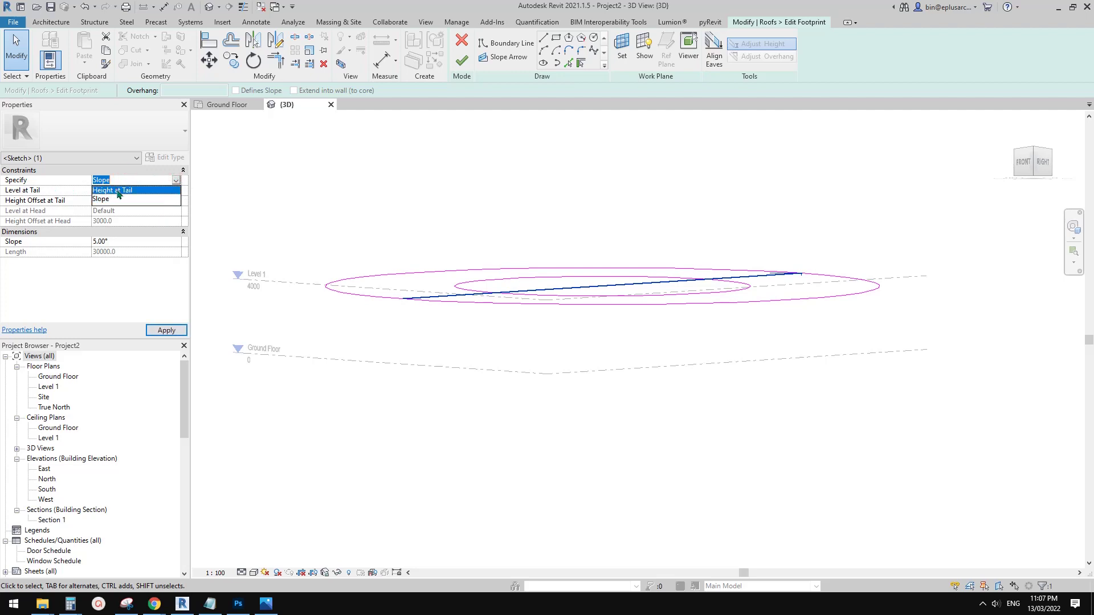
{"action": "left_click", "coordinate": [118, 190]}
Set the slope arrow's height offset at head to 2000 mm and its level at head to Level 1.
{"action": "middle_click_drag", "start_coordinate": [329, 226], "coordinate": [363, 230]}
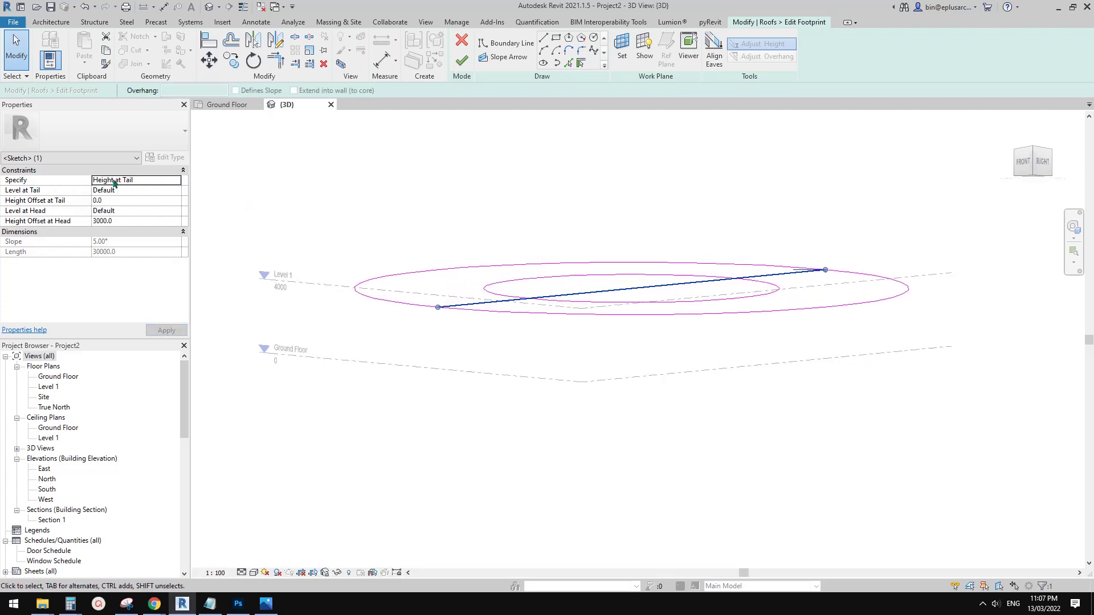
{"action": "middle_click_drag", "start_coordinate": [480, 247], "coordinate": [484, 252], "text": "shift"}
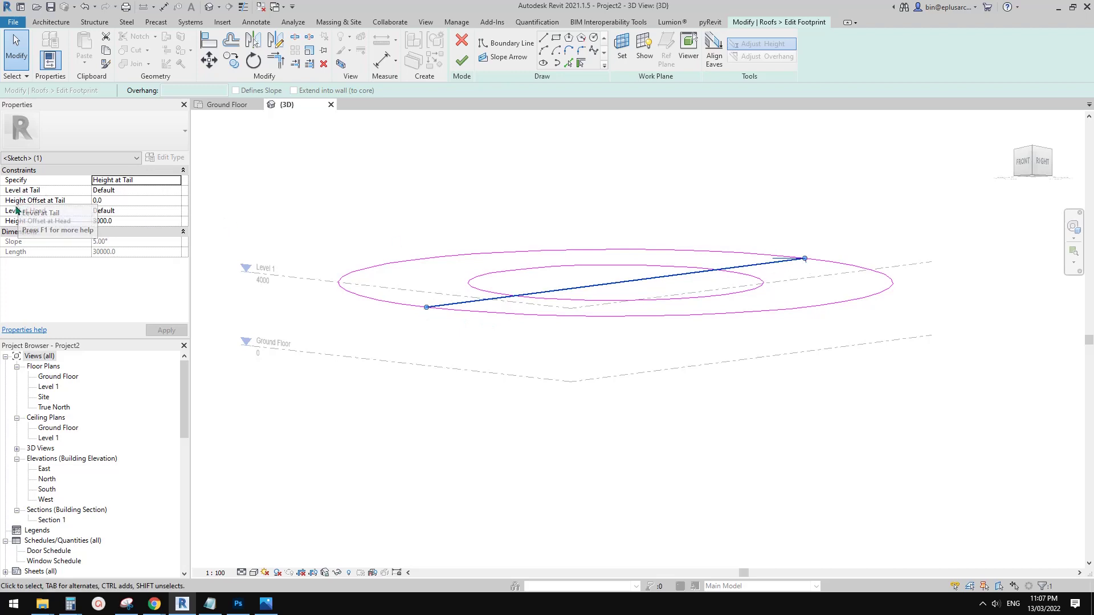
{"action": "middle_click_drag", "start_coordinate": [550, 238], "coordinate": [566, 218], "text": "shift"}
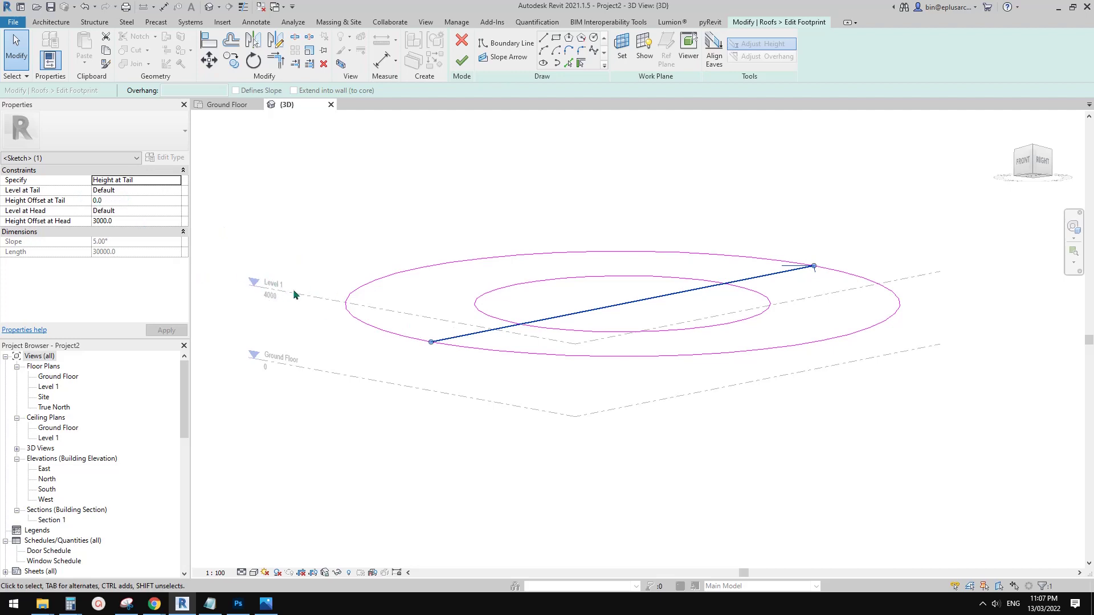
{"action": "middle_click_drag", "start_coordinate": [458, 309], "coordinate": [439, 308]}
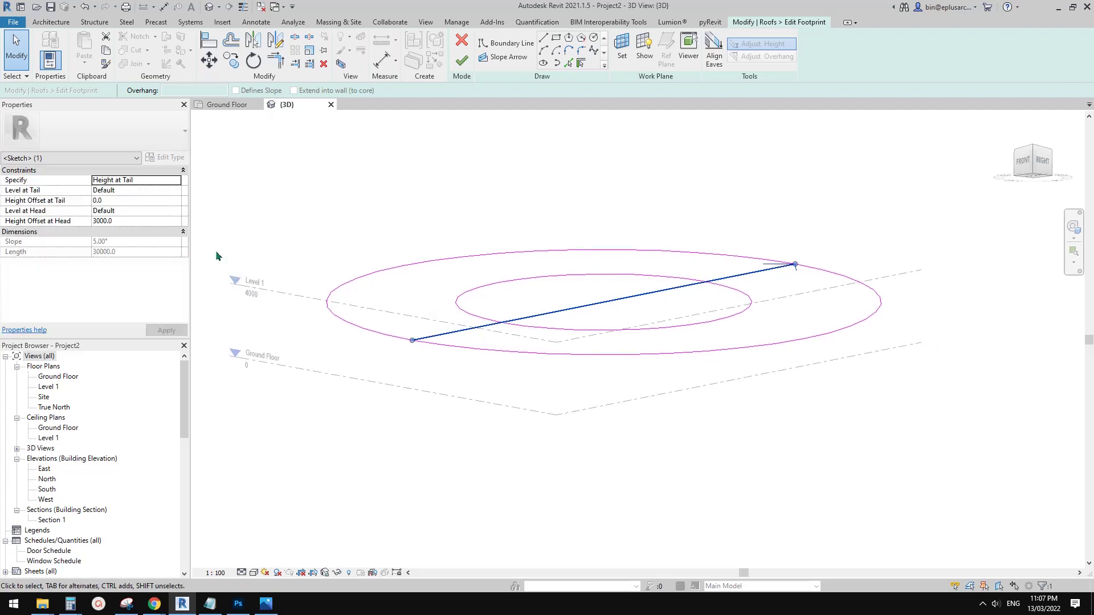
{"action": "middle_click_drag", "start_coordinate": [791, 269], "coordinate": [805, 269]}
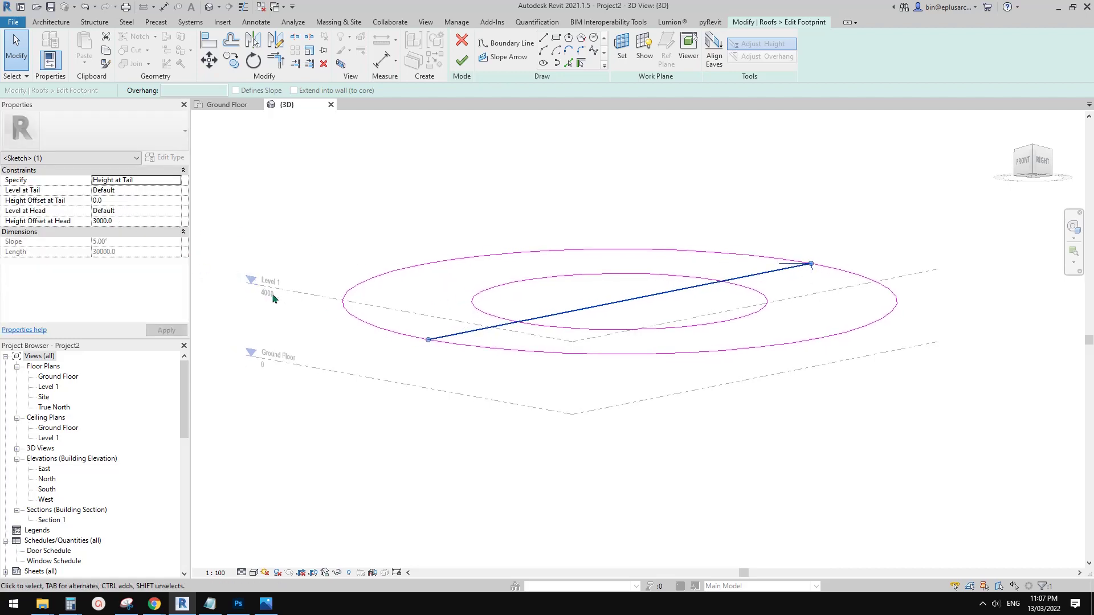
{"action": "left_click", "coordinate": [123, 222]}
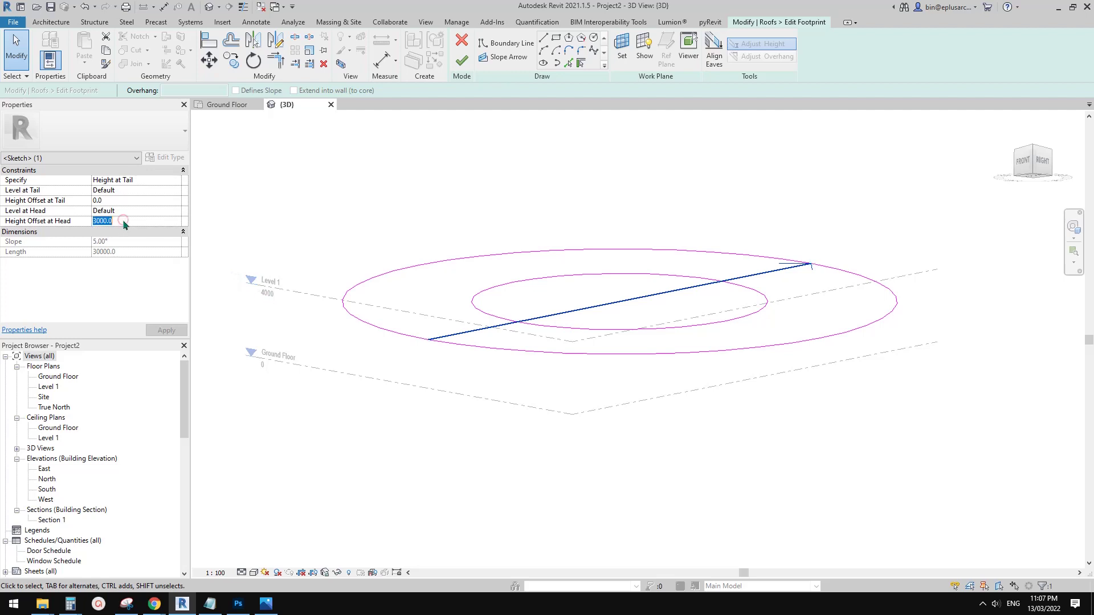
{"action": "type", "text": "2000"}
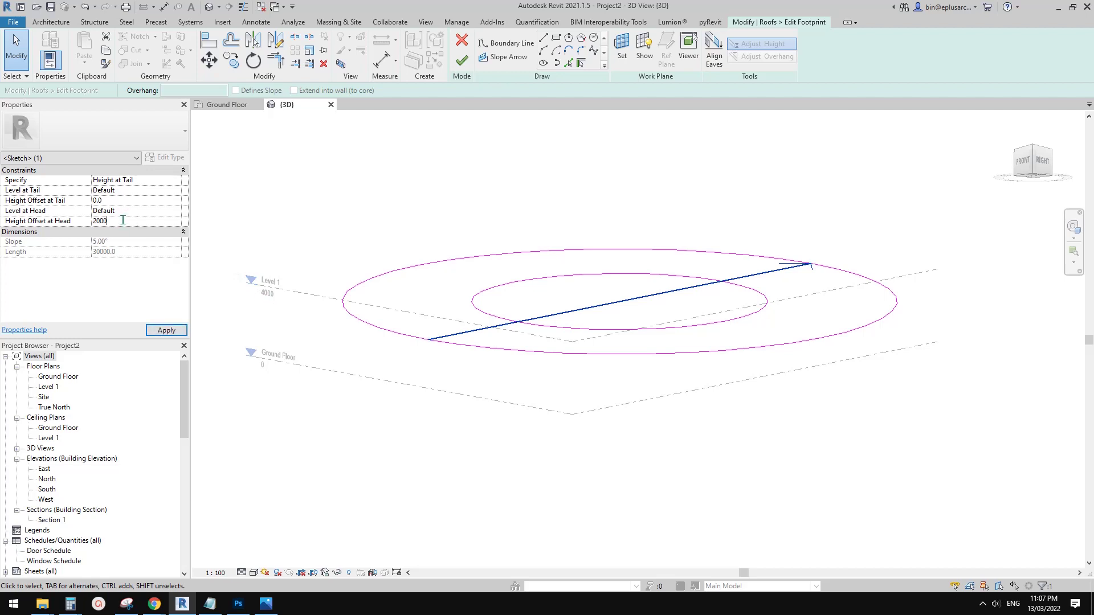
{"action": "middle_click_drag", "start_coordinate": [374, 219], "coordinate": [389, 225]}
{"action": "left_click", "coordinate": [178, 212]}
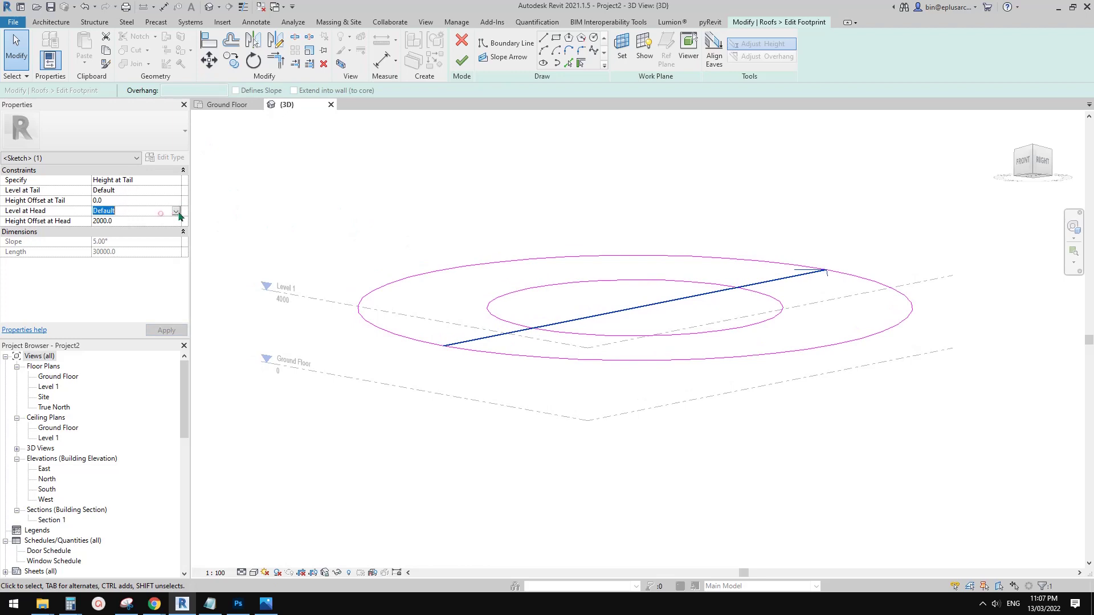
{"action": "left_click", "coordinate": [177, 212]}
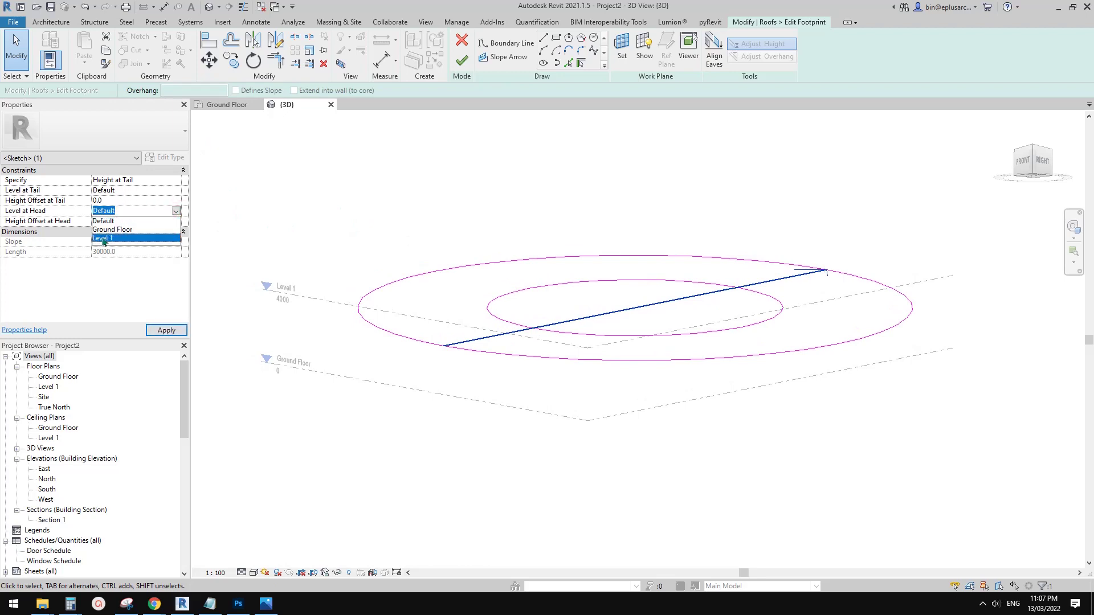
{"action": "left_click", "coordinate": [120, 238]}
{"action": "left_click", "coordinate": [127, 221]}
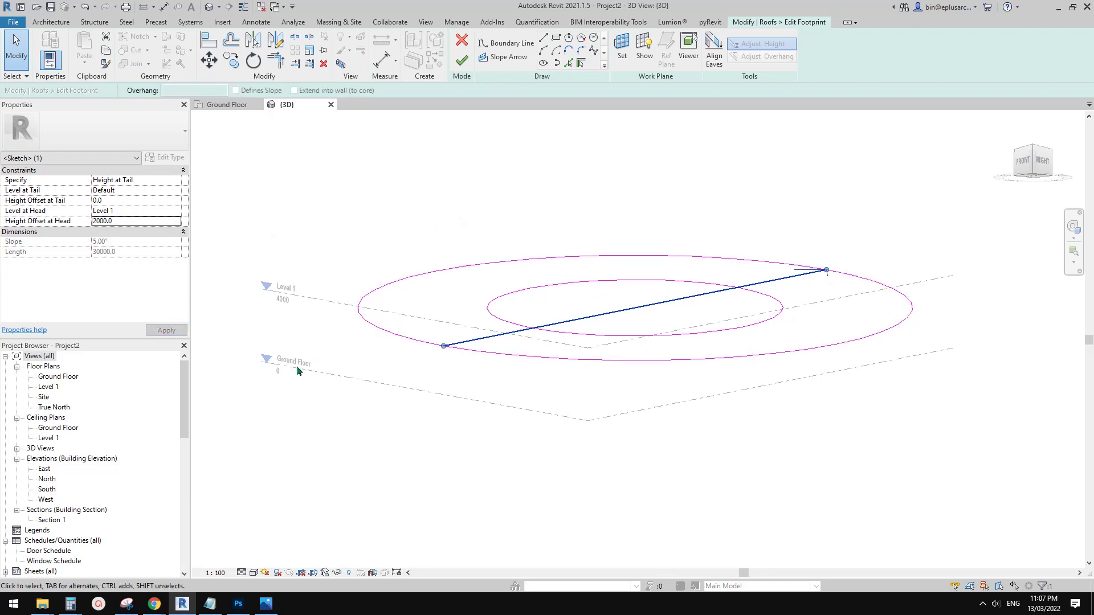
Set the slope arrow's level at head to Ground Floor with a 6000 mm head offset, and finish the roof sketch.
{"action": "left_click", "coordinate": [177, 211]}
{"action": "left_click", "coordinate": [114, 228]}
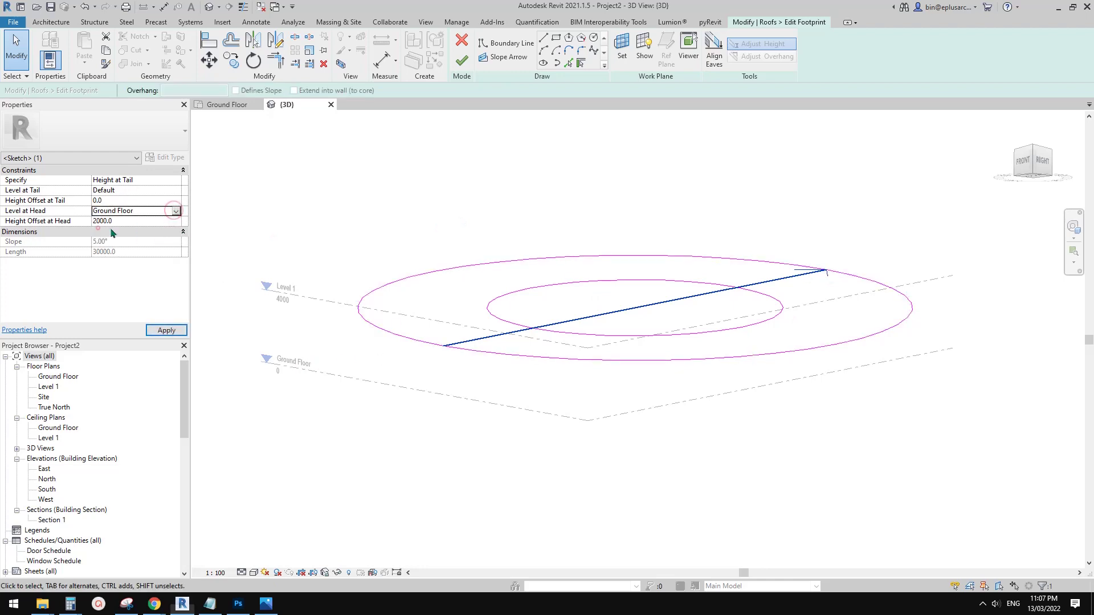
{"action": "left_click", "coordinate": [129, 221]}
{"action": "type", "text": "6"}
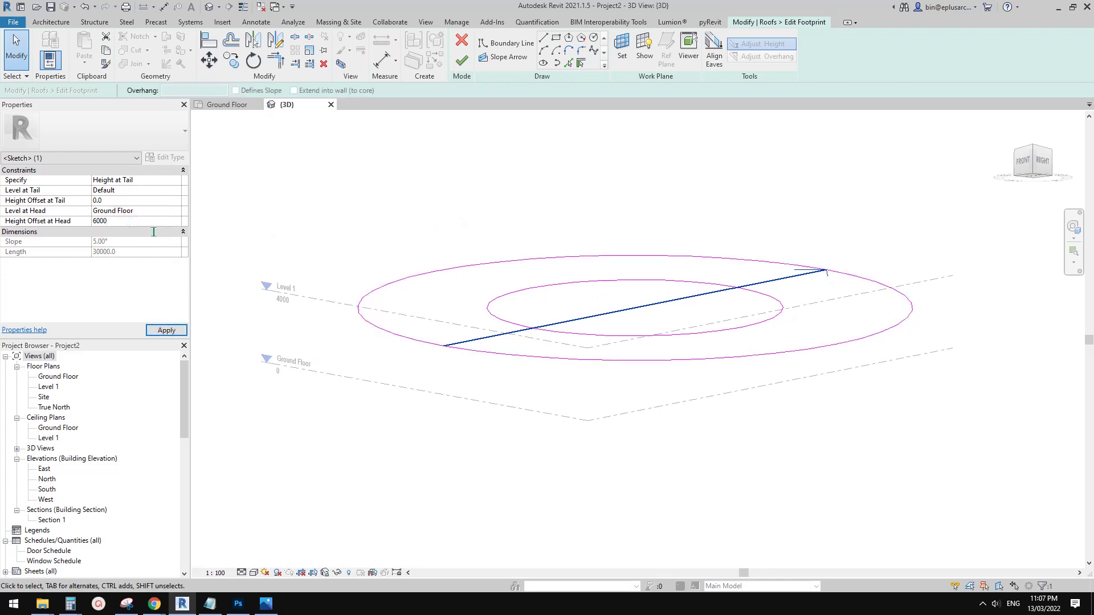
{"action": "middle_click_drag", "start_coordinate": [356, 239], "coordinate": [357, 239]}
{"action": "left_click", "coordinate": [463, 61]}
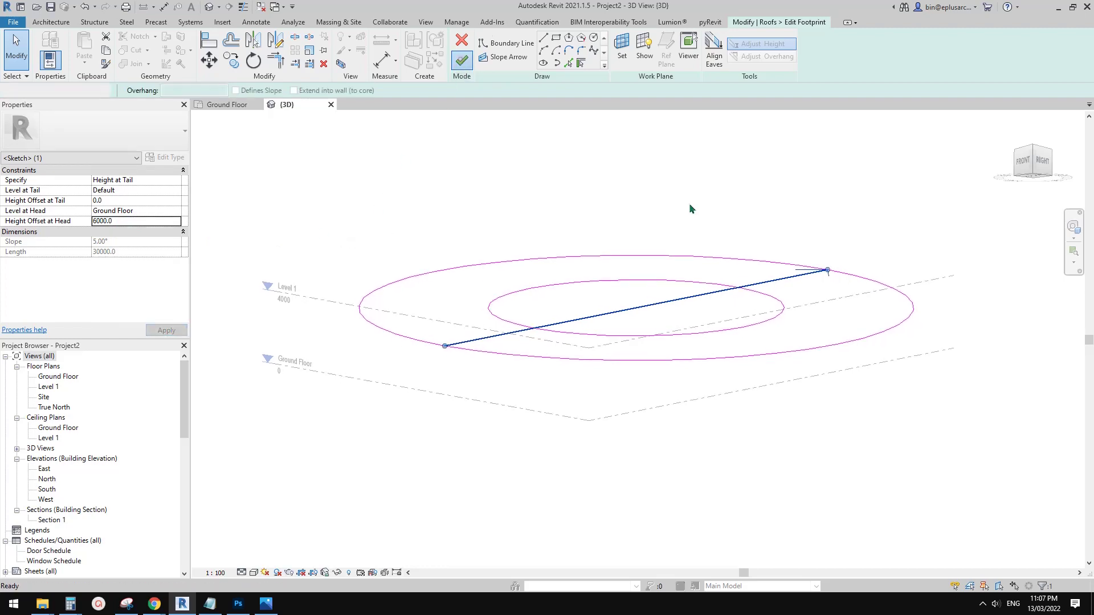
Examine the ring roof's incline and its two spot elevations edge-on and from above.
{"action": "scroll", "coordinate": [716, 209], "scroll_direction": "down", "scroll_amount": 1}
{"action": "middle_click_drag", "start_coordinate": [716, 210], "coordinate": [735, 253], "text": "shift"}
{"action": "scroll", "coordinate": [880, 308], "scroll_direction": "up", "scroll_amount": 3}
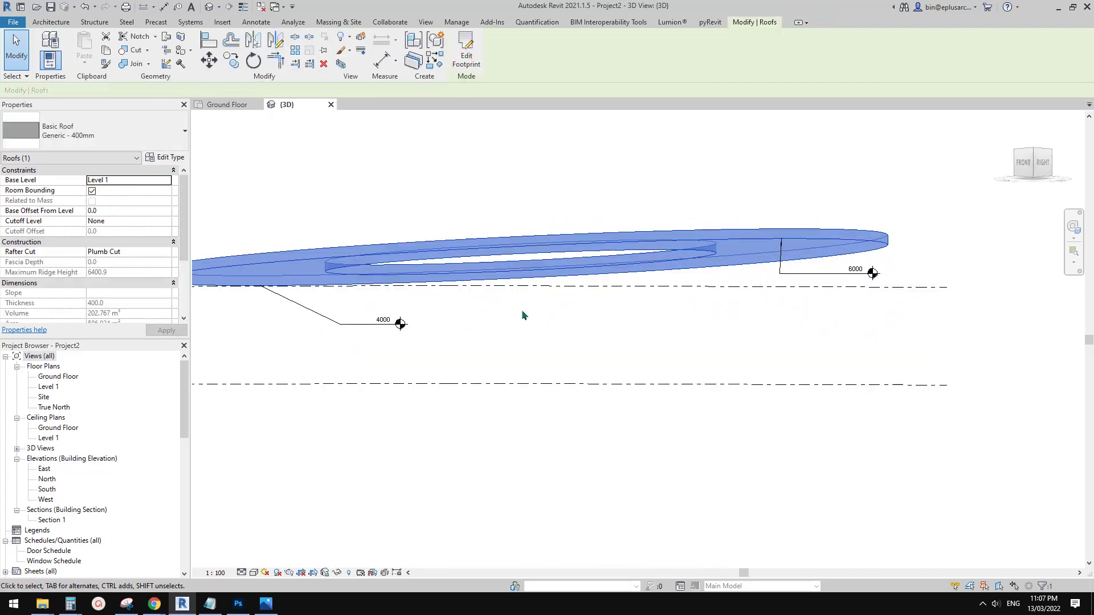
{"action": "middle_click_drag", "start_coordinate": [523, 315], "coordinate": [803, 342], "text": "shift"}
{"action": "left_click", "coordinate": [691, 337]}
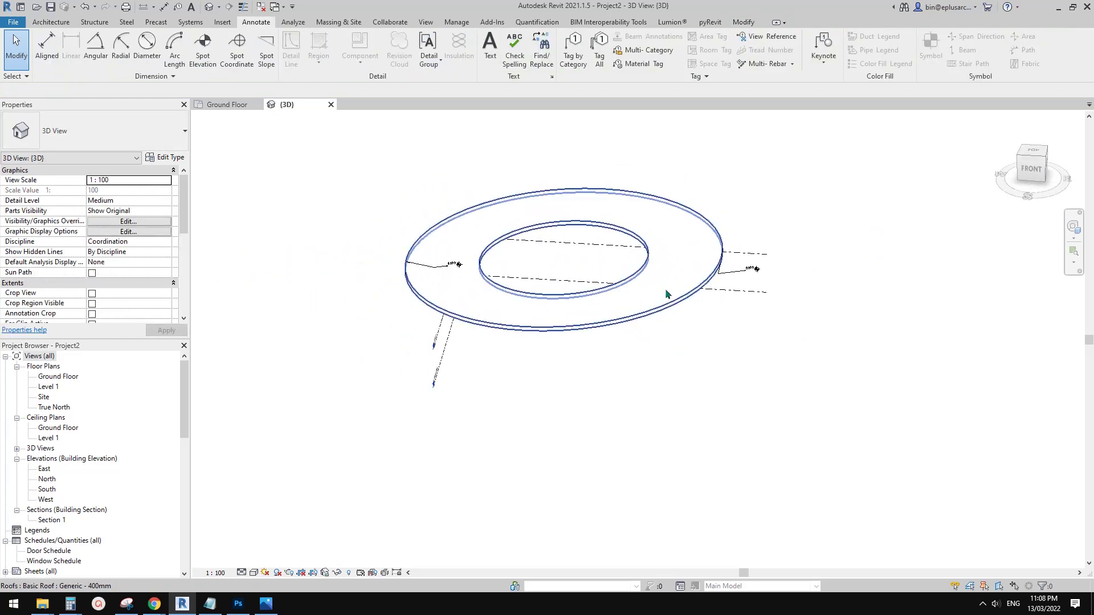
{"action": "left_click", "coordinate": [630, 303]}
{"action": "mouse_move", "coordinate": [630, 303]}
{"action": "middle_mouse_down", "text": "shift"}
{"action": "mouse_move", "coordinate": [638, 335]}
{"action": "mouse_move", "coordinate": [609, 341]}
{"action": "mouse_move", "coordinate": [607, 373]}
{"action": "middle_mouse_up", "text": "shift"}
{"action": "left_click", "coordinate": [609, 359]}
Start a floor sketch on Ground Floor and draw an ellipse with radii of about 23000 and 18000 mm in front of the ring roof.
{"action": "left_click", "coordinate": [53, 22]}
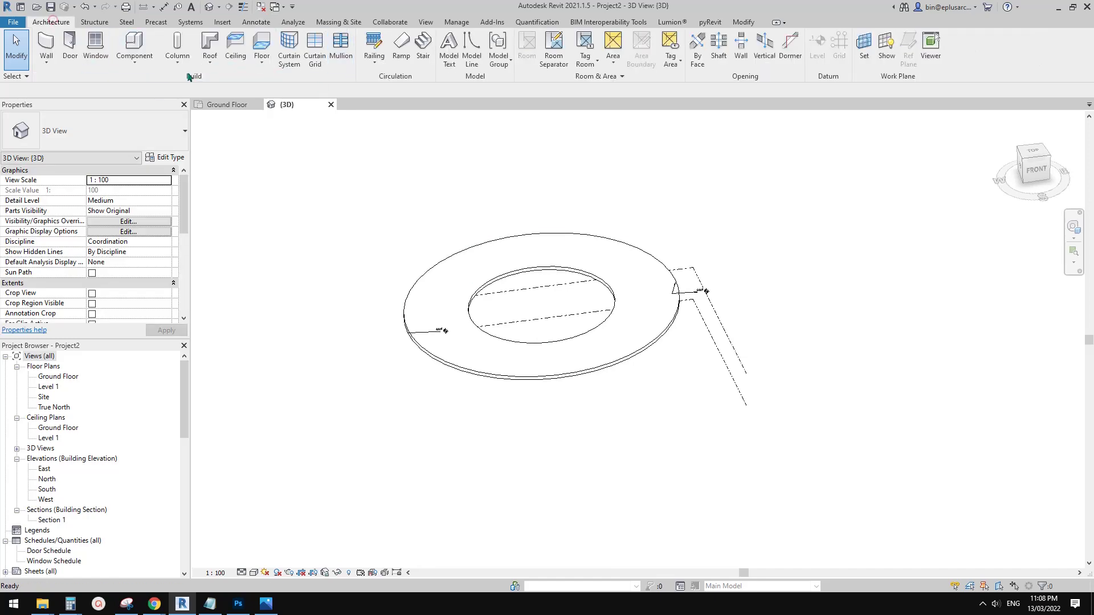
{"action": "left_click", "coordinate": [263, 45]}
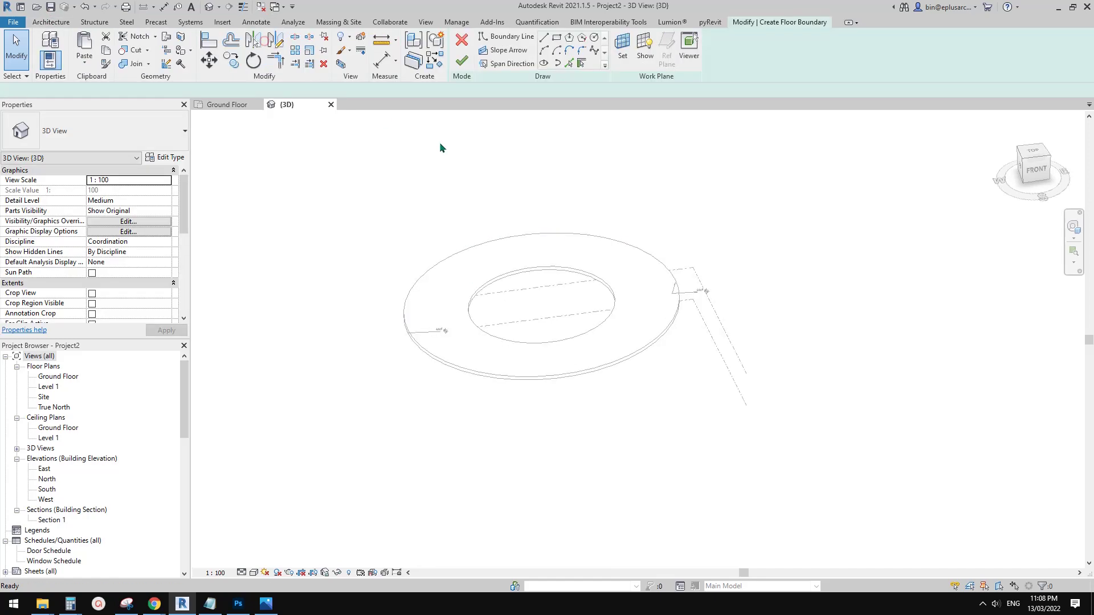
{"action": "scroll", "coordinate": [478, 171], "scroll_direction": "down", "scroll_amount": 2}
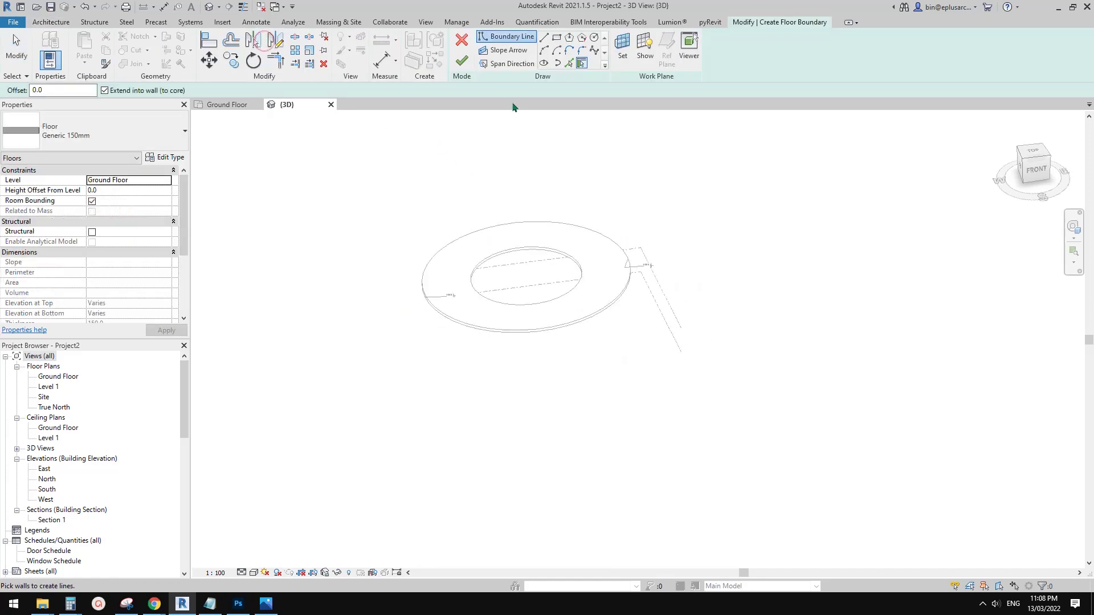
{"action": "left_click", "coordinate": [544, 63]}
{"action": "scroll", "coordinate": [564, 262], "scroll_direction": "down", "scroll_amount": 1}
{"action": "middle_click_drag", "start_coordinate": [563, 266], "coordinate": [559, 286], "text": "shift"}
{"action": "left_click", "coordinate": [498, 396]}
{"action": "left_click", "coordinate": [618, 391]}
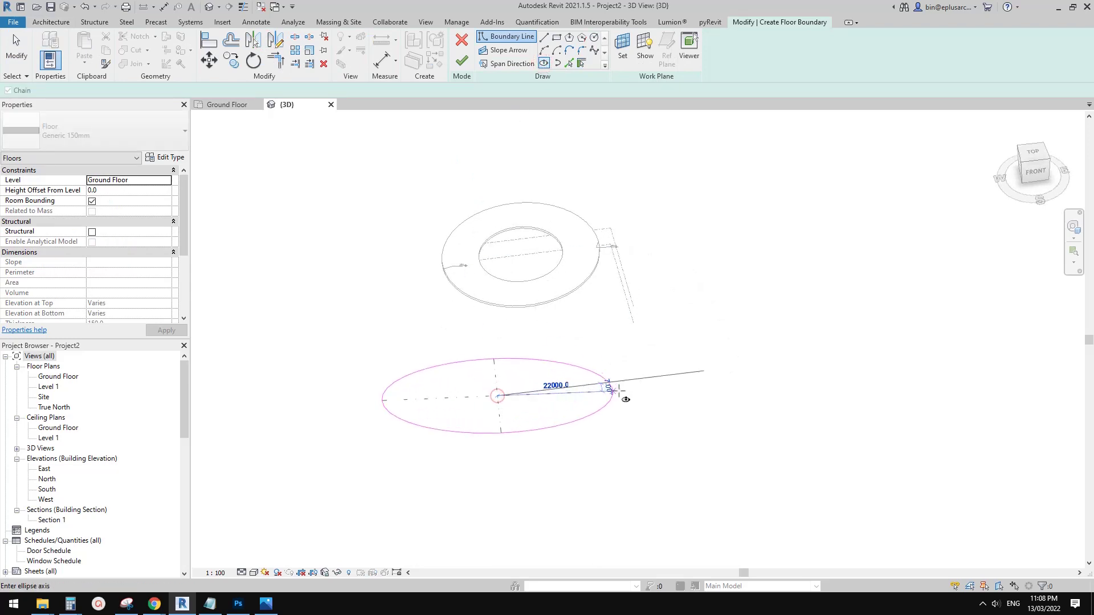
{"action": "left_click", "coordinate": [504, 335]}
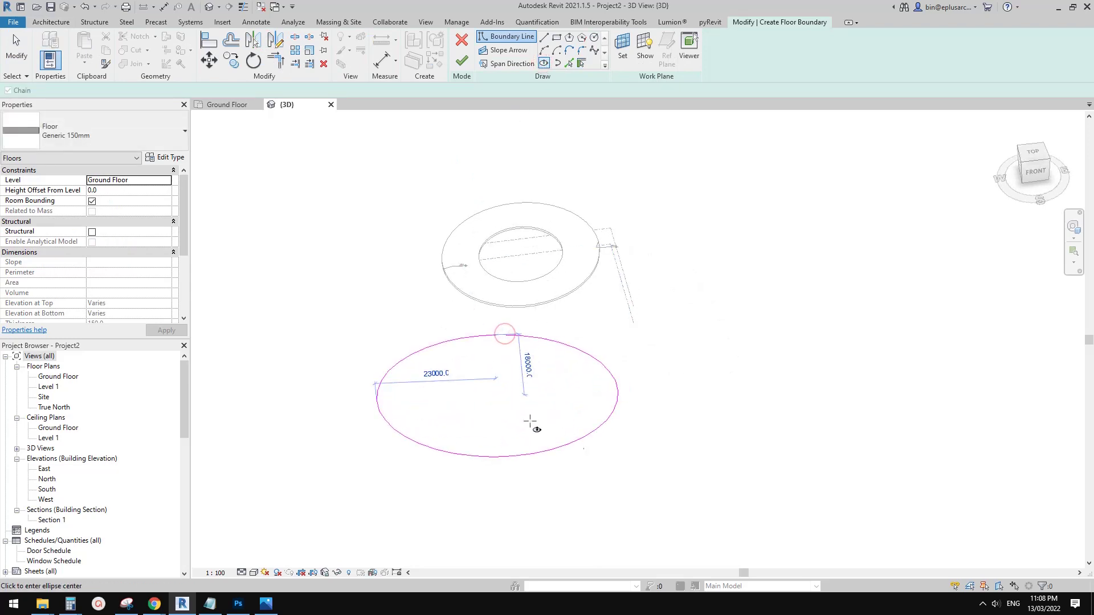
Draw a smaller concentric ellipse inside the first one as the floor's opening, and finish the floor sketch.
{"action": "left_click", "coordinate": [497, 398]}
{"action": "left_click", "coordinate": [581, 394]}
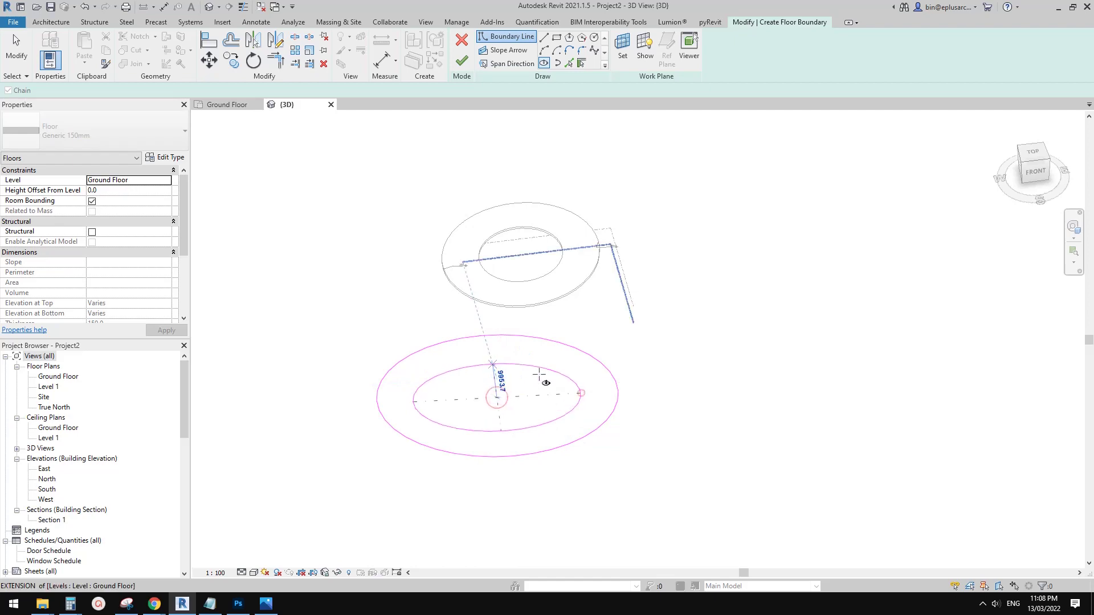
{"action": "left_click", "coordinate": [520, 364]}
{"action": "left_click", "coordinate": [463, 63]}
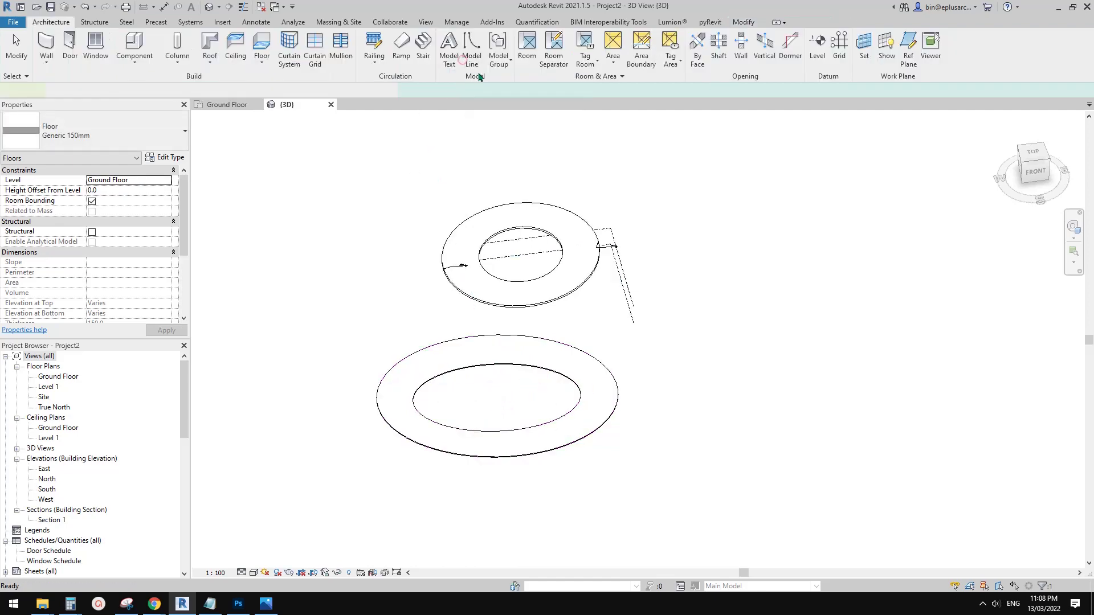
Edit the elliptical floor's boundary and draw a slope arrow about 46000 mm long along its long axis, between the outer edges.
{"action": "left_click", "coordinate": [466, 55]}
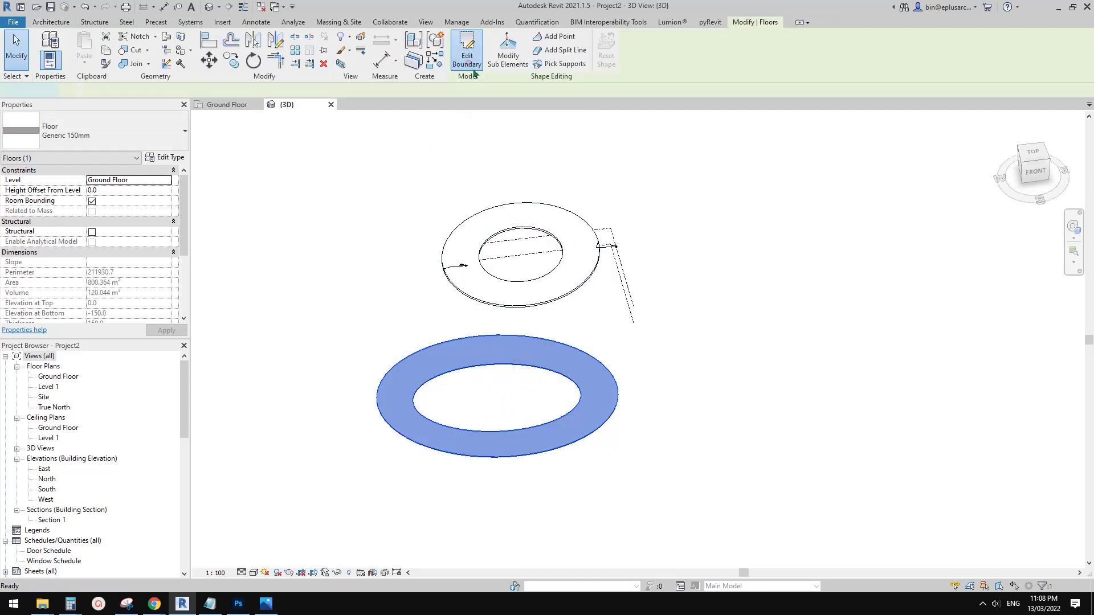
{"action": "left_click", "coordinate": [376, 401]}
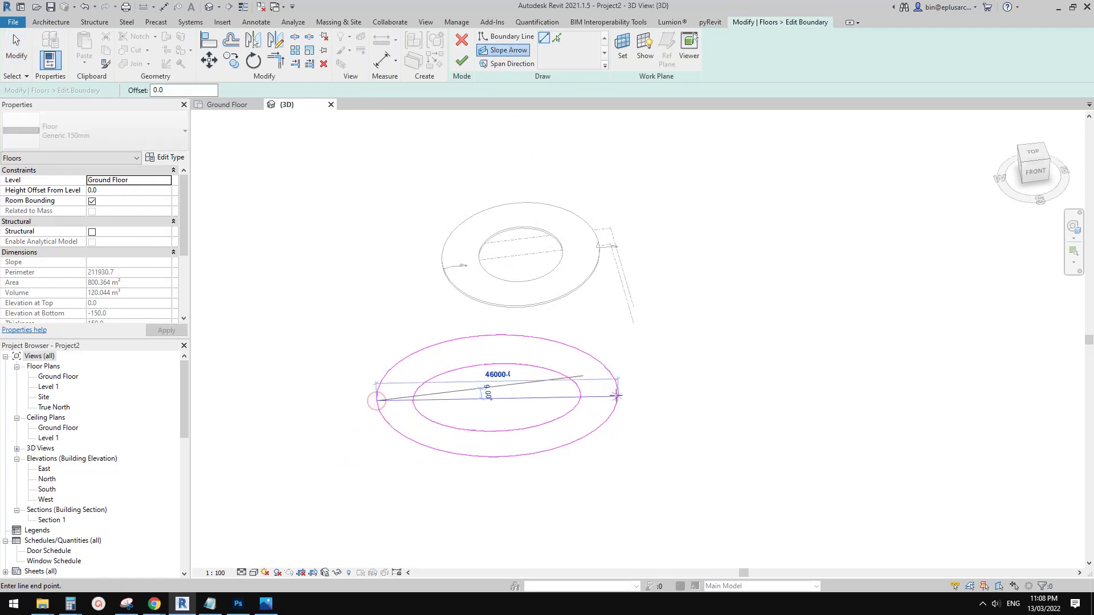
{"action": "left_click", "coordinate": [617, 392]}
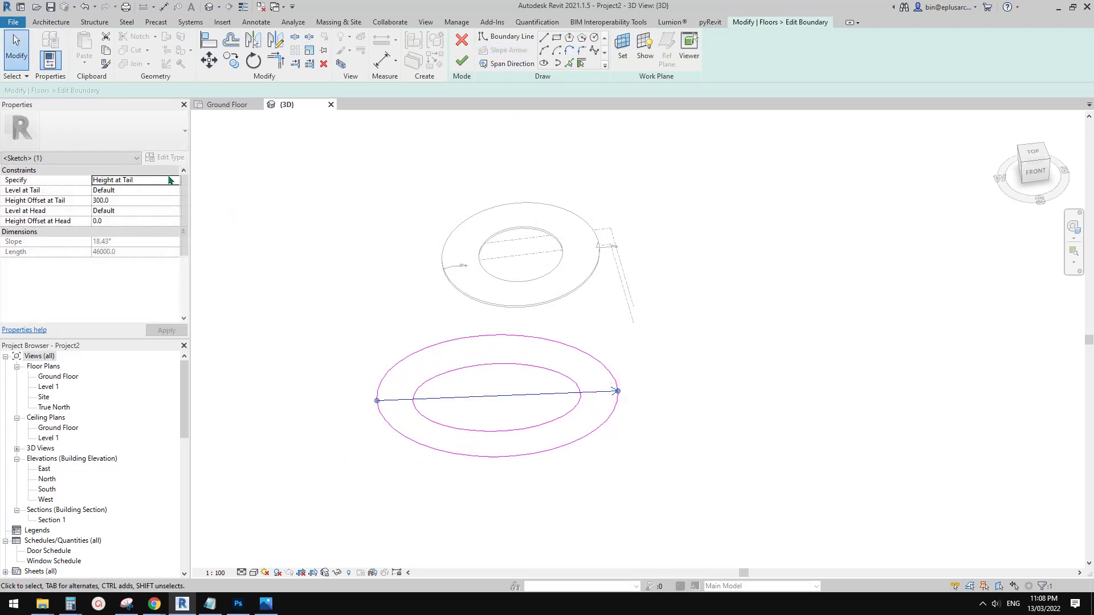
Specify the floor's slope arrow by Slope instead of Height at Tail, and finish the boundary sketch.
{"action": "left_click", "coordinate": [174, 181]}
{"action": "left_click", "coordinate": [111, 197]}
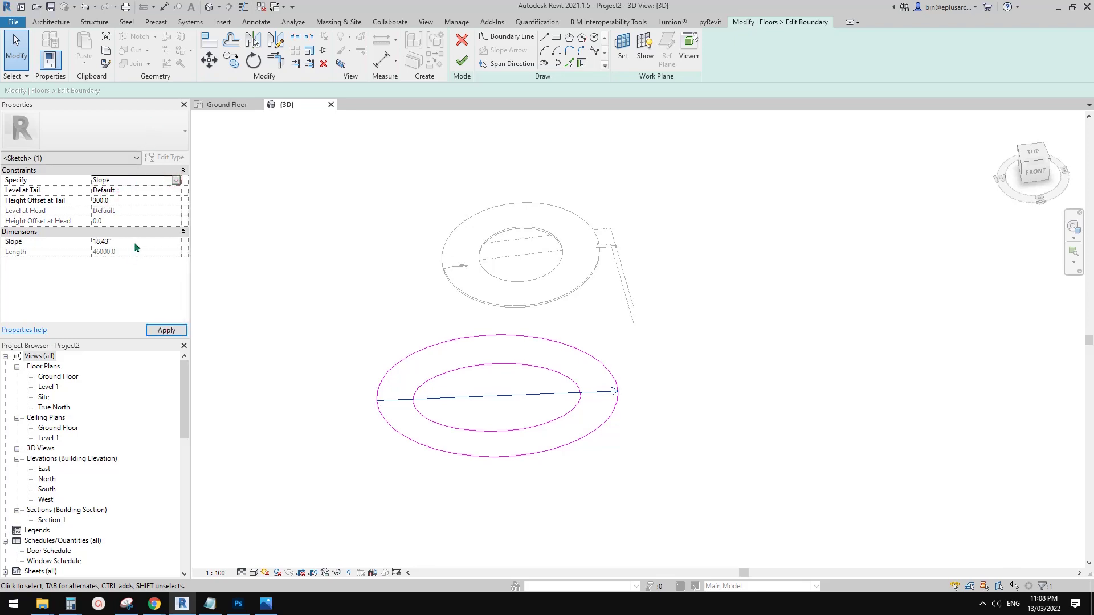
{"action": "left_click", "coordinate": [461, 60]}
Change the sloped elliptical floor's type to Generic 300mm.
{"action": "middle_click_drag", "start_coordinate": [712, 289], "coordinate": [595, 195], "text": "shift"}
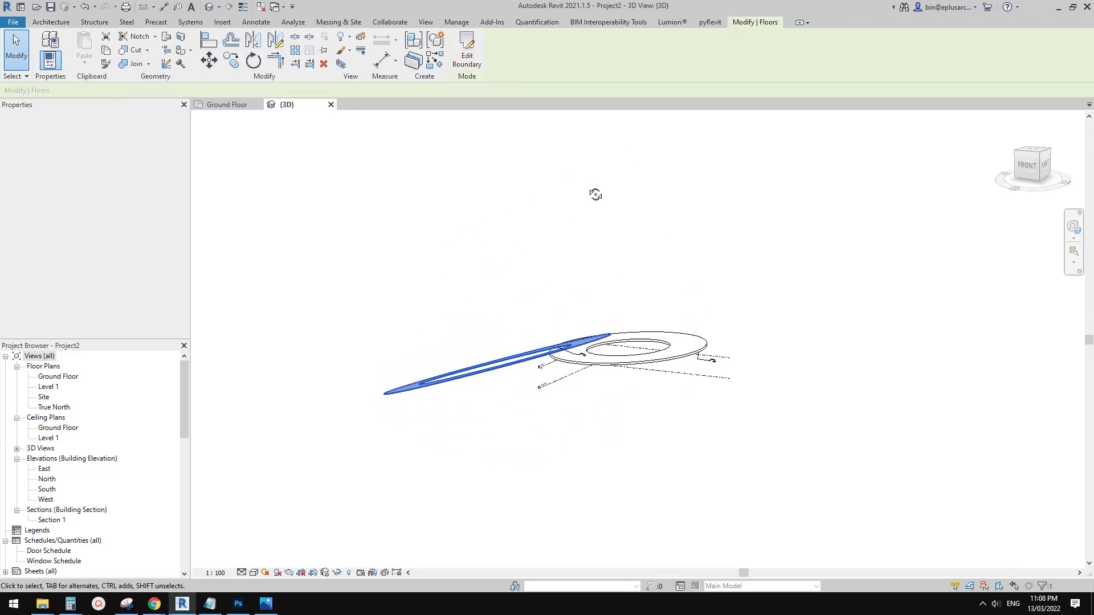
{"action": "scroll", "coordinate": [573, 330], "scroll_direction": "up", "scroll_amount": 2}
{"action": "left_click", "coordinate": [121, 134]}
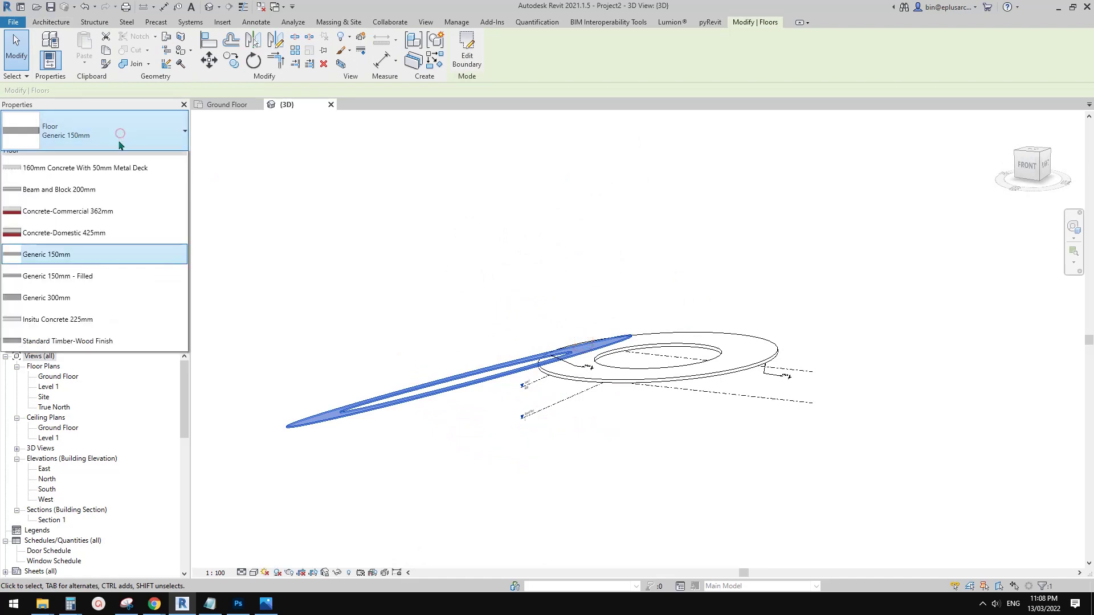
{"action": "left_click", "coordinate": [85, 321]}
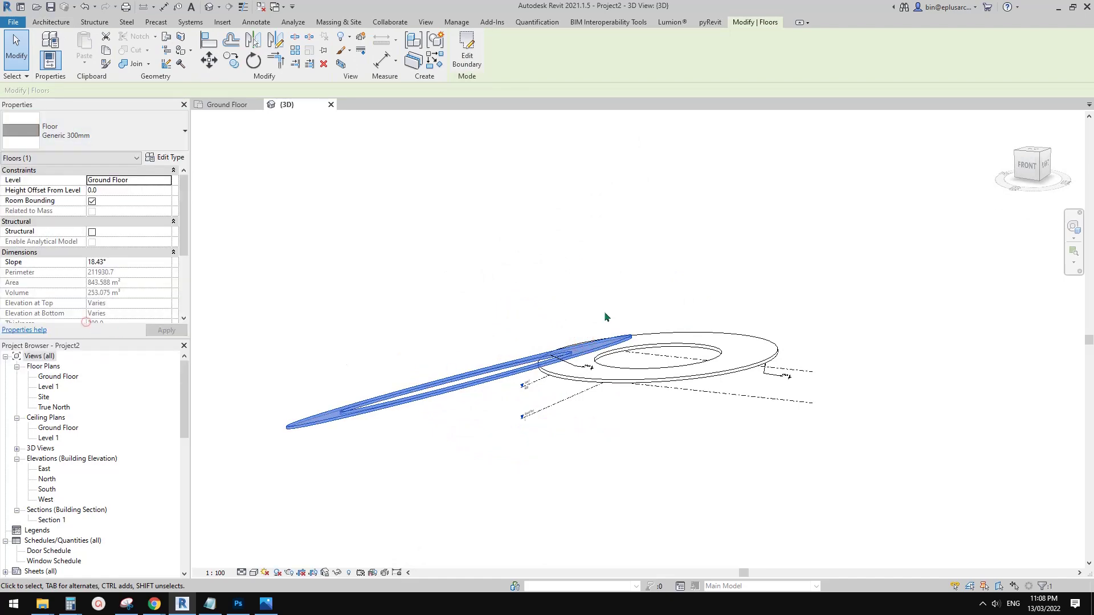
Examine the sloped elliptical floor and the neighbouring ring roof from several angles.
{"action": "middle_click_drag", "start_coordinate": [605, 314], "coordinate": [608, 354], "text": "shift"}
{"action": "left_click", "coordinate": [655, 303]}
{"action": "scroll", "coordinate": [655, 305], "scroll_direction": "down", "scroll_amount": 1}
{"action": "scroll", "coordinate": [629, 348], "scroll_direction": "up", "scroll_amount": 1}
{"action": "left_click", "coordinate": [614, 352]}
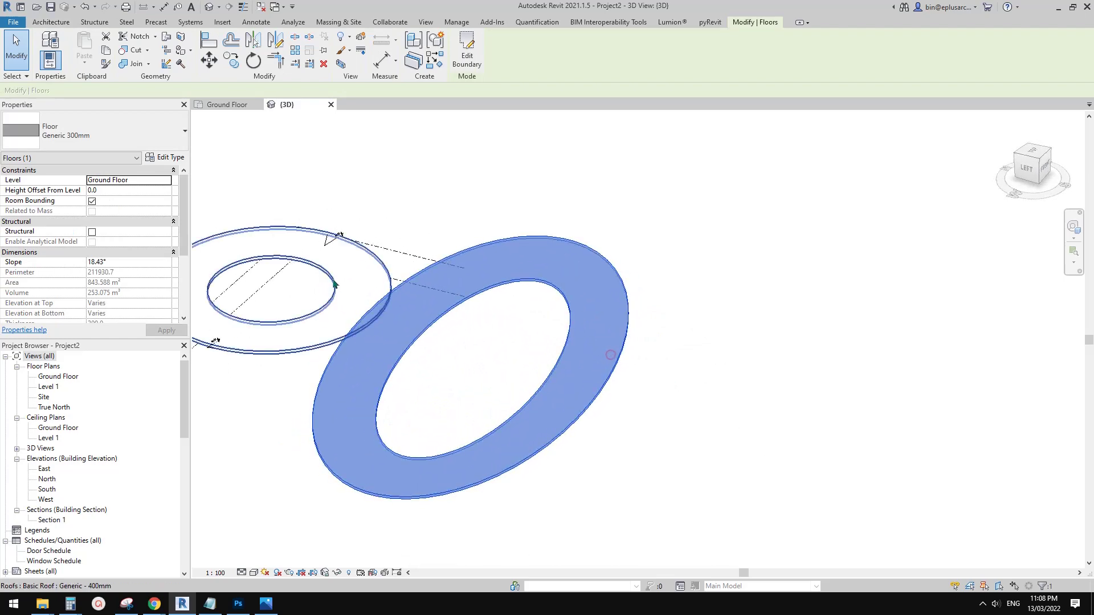
{"action": "left_click", "coordinate": [343, 277]}
{"action": "scroll", "coordinate": [481, 282], "scroll_direction": "down", "scroll_amount": 2}
{"action": "middle_click_drag", "start_coordinate": [674, 293], "coordinate": [694, 315], "text": "shift"}
{"action": "left_click", "coordinate": [691, 316]}
{"action": "left_click", "coordinate": [582, 317]}
{"action": "middle_click_drag", "start_coordinate": [546, 291], "coordinate": [642, 288]}
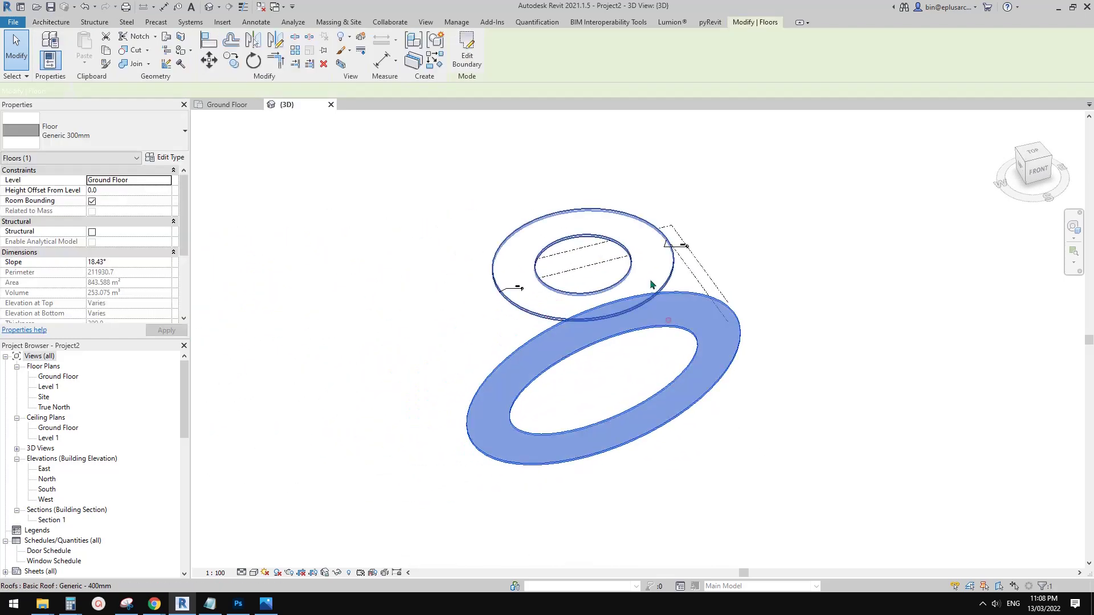
Delete the ring roof and the sloped elliptical floor, leaving only the levels in the 3D view.
{"action": "left_click", "coordinate": [653, 287]}
{"action": "key", "text": "Delete"}
{"action": "left_click", "coordinate": [688, 315]}
{"action": "key", "text": "Delete"}
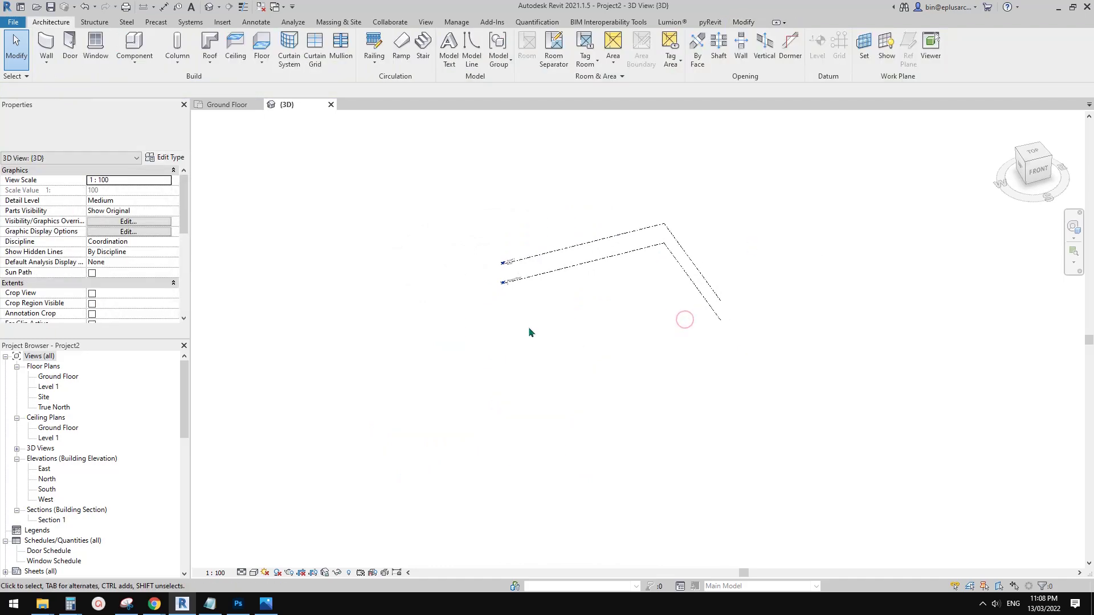
{"action": "middle_click_drag", "start_coordinate": [540, 344], "coordinate": [497, 350]}
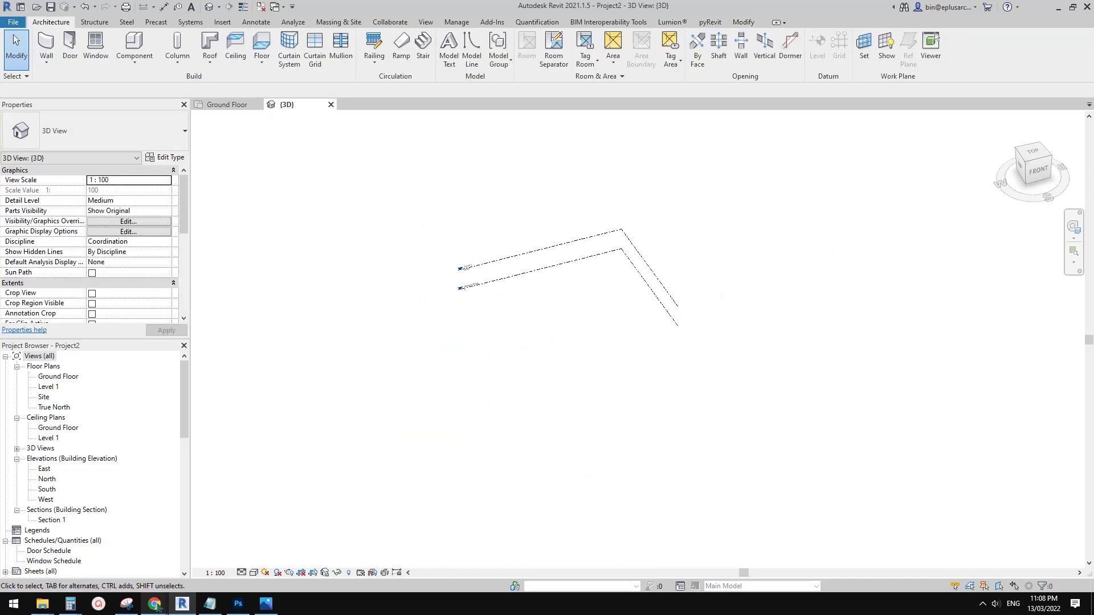
Switch to the Twitter messages in Chrome and review the building reference images and the suggested in-place generic model workflow.
{"action": "left_click", "coordinate": [159, 605]}
{"action": "left_click", "coordinate": [291, 565]}
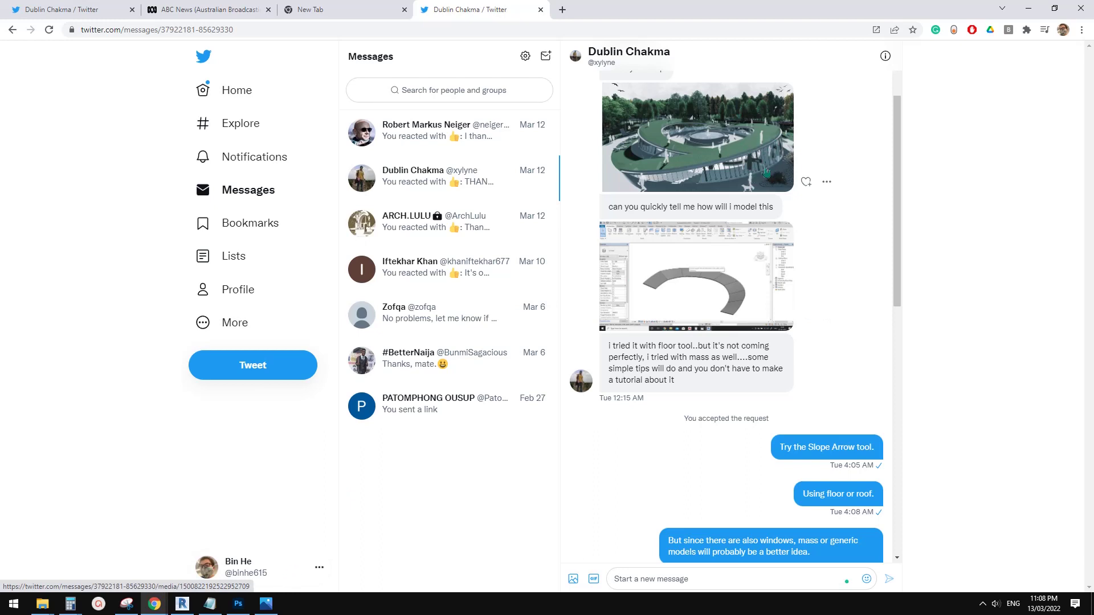
{"action": "scroll", "coordinate": [741, 174], "scroll_direction": "down", "scroll_amount": 2}
{"action": "scroll", "coordinate": [715, 197], "scroll_direction": "up", "scroll_amount": 2}
{"action": "scroll", "coordinate": [740, 256], "scroll_direction": "down", "scroll_amount": 8}
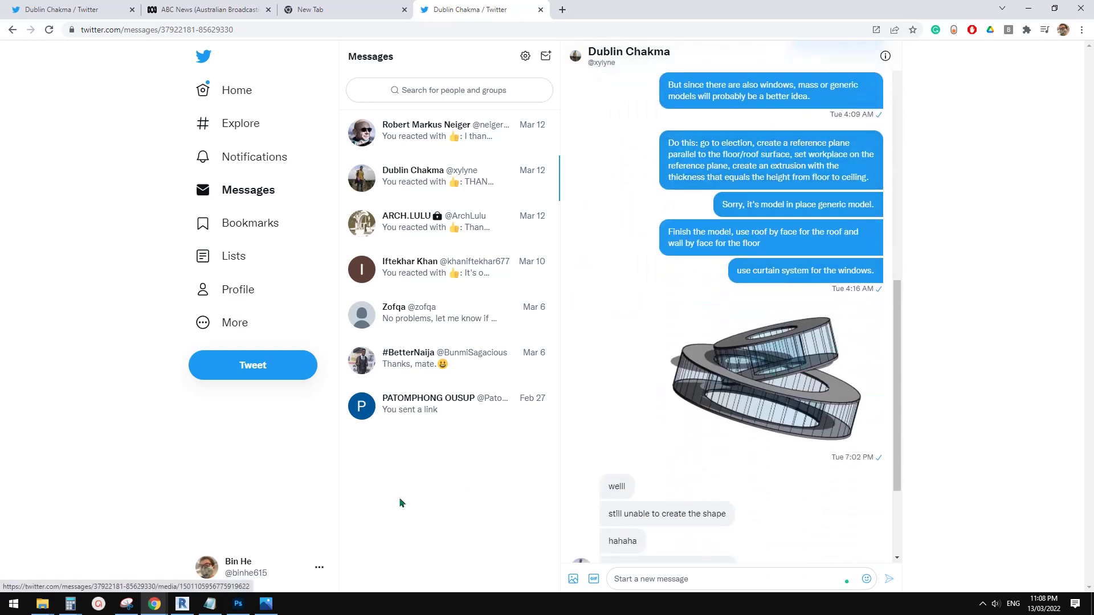
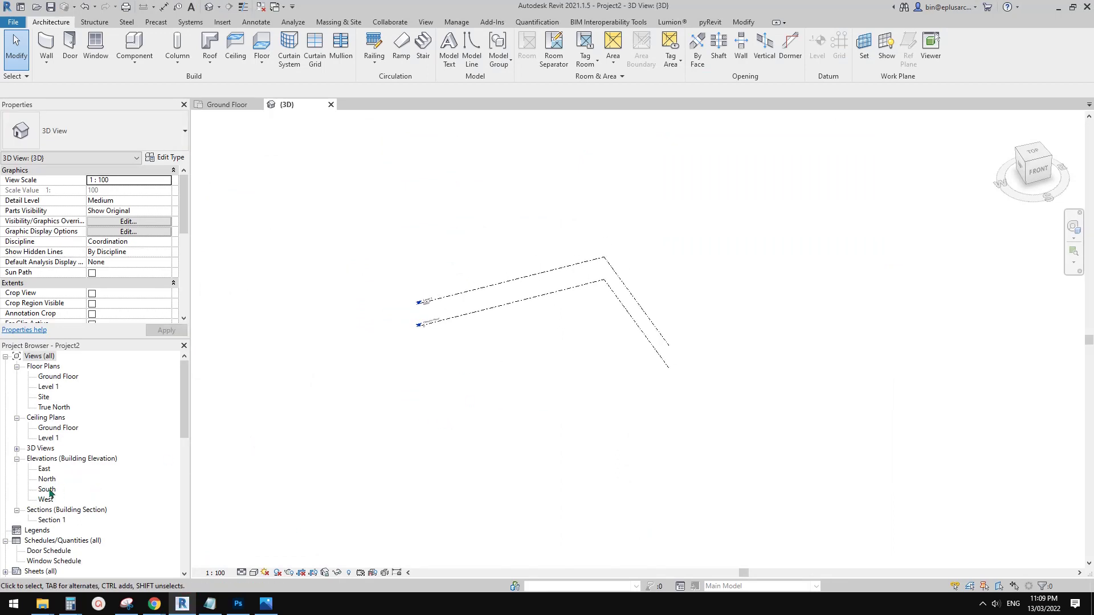
In the South elevation, draw a reference plane rising to the right across both levels, at about 153° as displayed, and name it 1.
{"action": "double_click", "coordinate": [46, 489]}
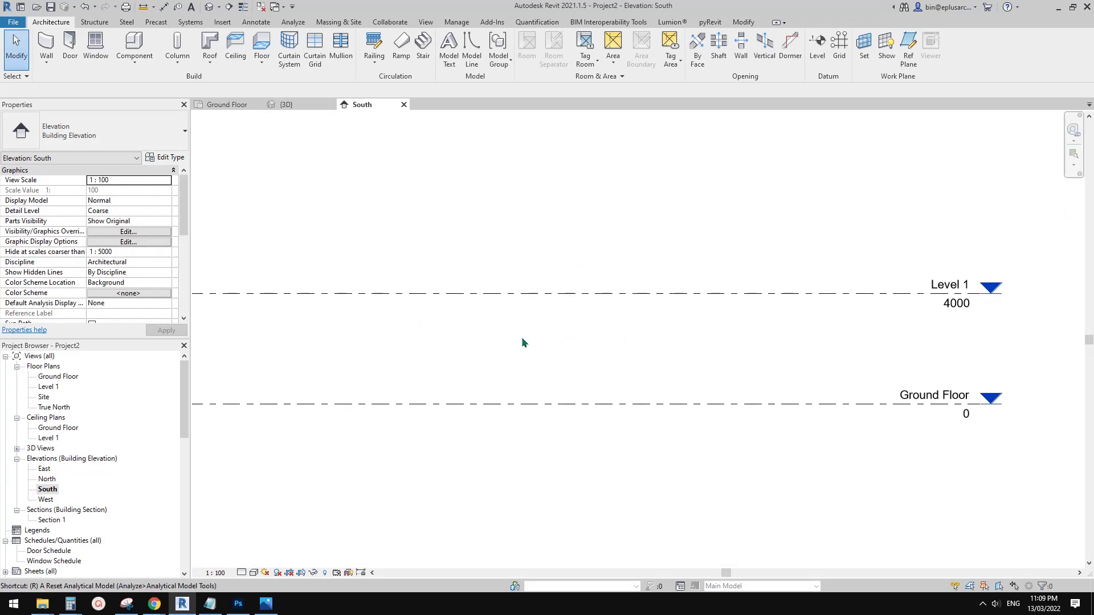
{"action": "key", "text": "r"}
{"action": "key", "text": "p"}
{"action": "left_click", "coordinate": [289, 430]}
{"action": "left_click", "coordinate": [643, 247]}
{"action": "key", "text": "Escape"}
{"action": "left_click", "coordinate": [631, 259]}
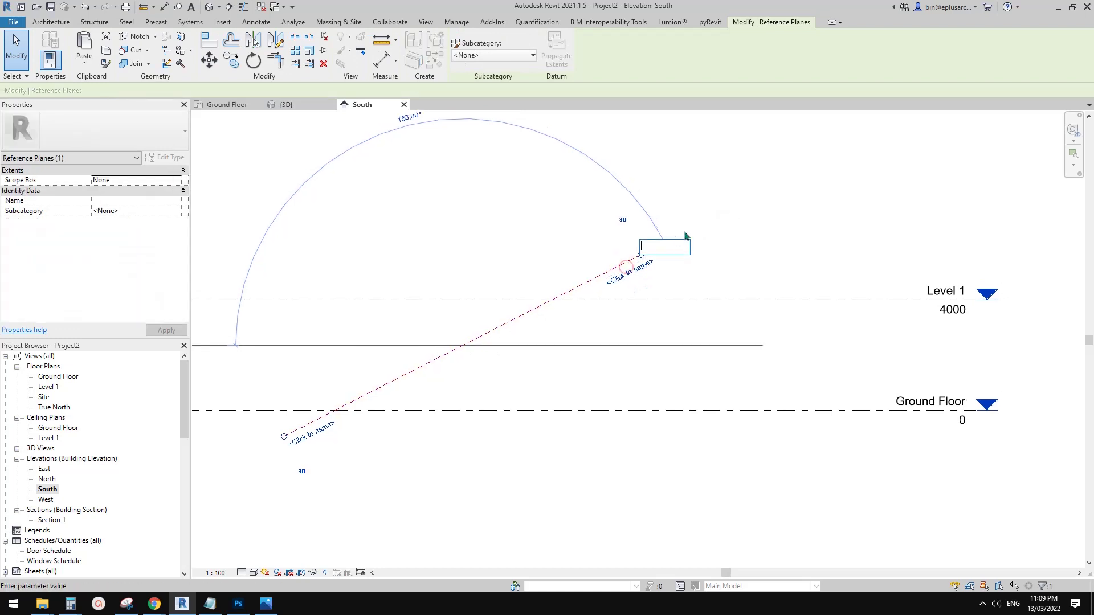
Draw a second reference plane crossing the first and falling to the right at about 17°, and name it 2.
{"action": "key", "text": "r"}
{"action": "key", "text": "p"}
{"action": "left_click", "coordinate": [727, 474]}
{"action": "left_click", "coordinate": [252, 328]}
{"action": "key", "text": "Escape"}
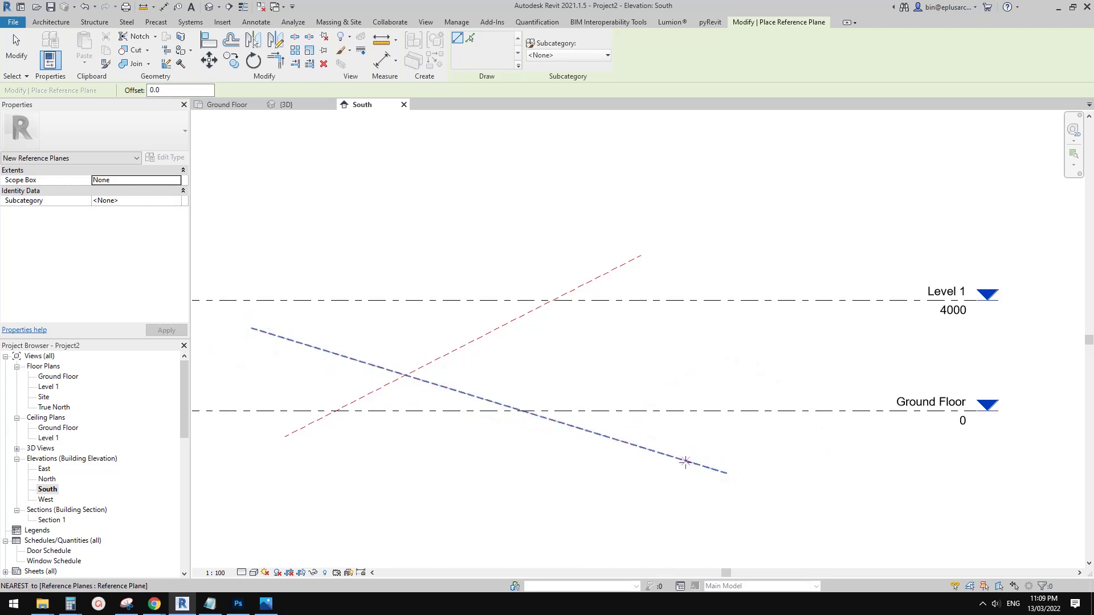
{"action": "key", "text": "Escape"}
{"action": "left_click", "coordinate": [684, 459]}
{"action": "left_click", "coordinate": [685, 462]}
{"action": "type", "text": "3"}
{"action": "left_click", "coordinate": [788, 460]}
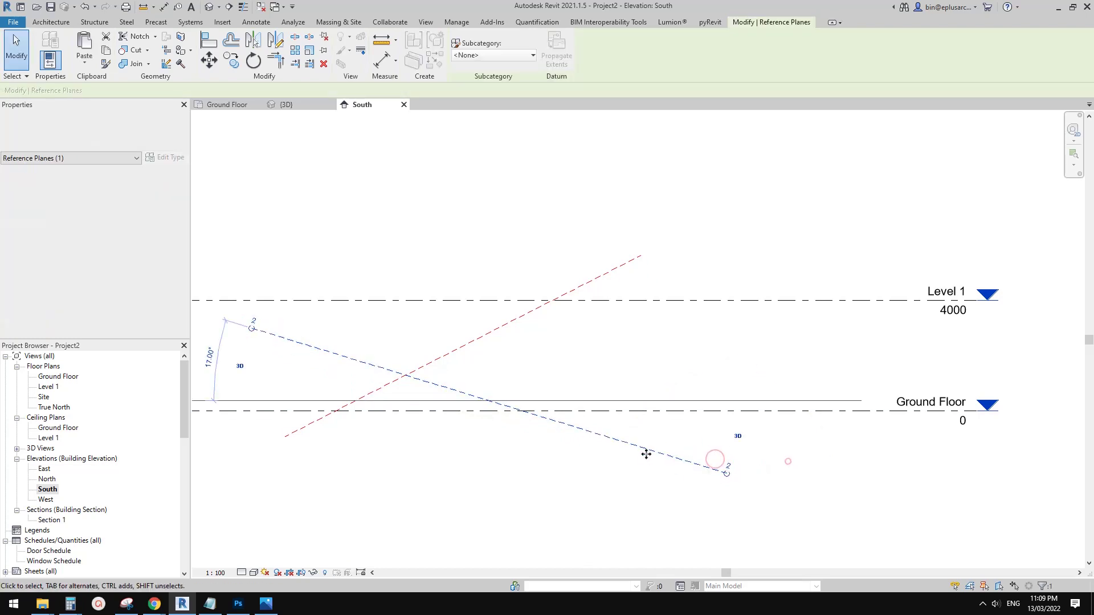
{"action": "middle_click_drag", "start_coordinate": [655, 411], "coordinate": [672, 387]}
{"action": "key", "text": "Escape"}
{"action": "scroll", "coordinate": [487, 241], "scroll_direction": "down", "scroll_amount": 1}
{"action": "middle_click_drag", "start_coordinate": [348, 174], "coordinate": [422, 186]}
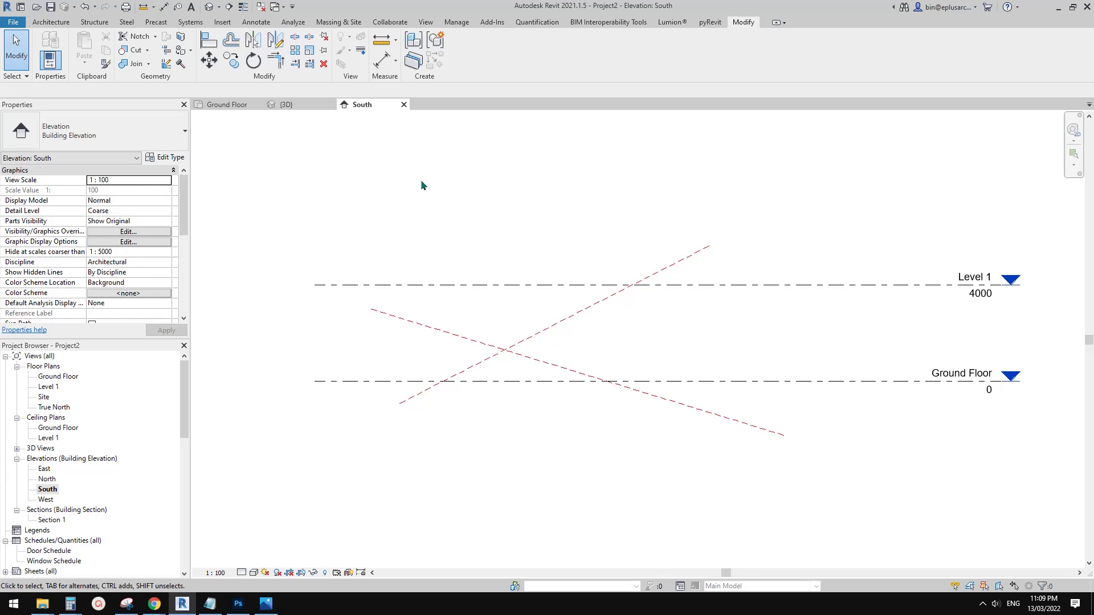
In the default 3D view, start an in-place model in the Generic Models category with the name Generic Models 1.
{"action": "left_click", "coordinate": [209, 7]}
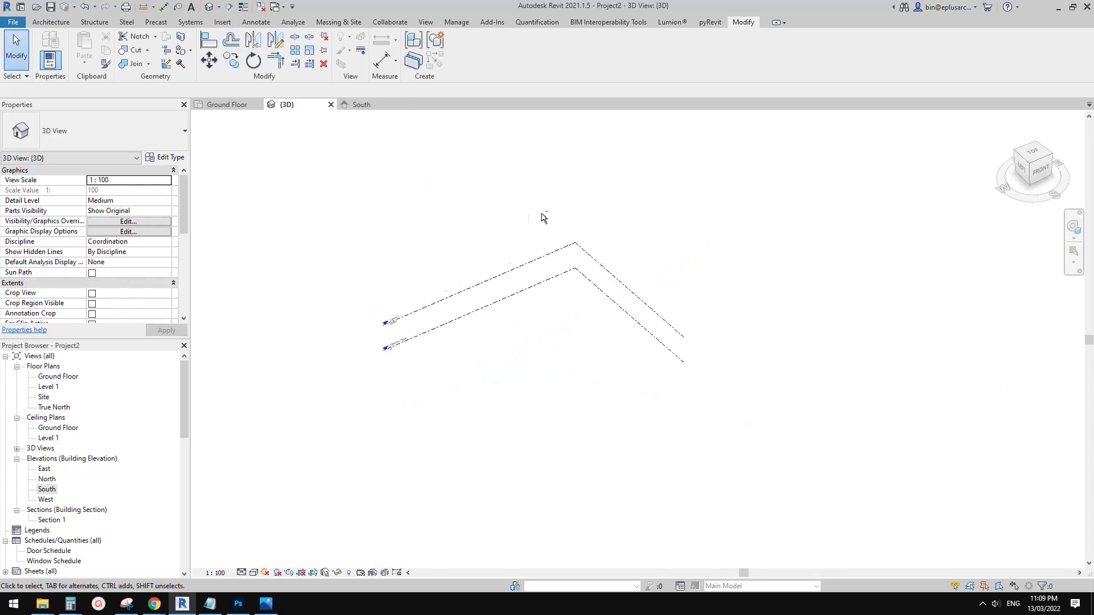
{"action": "left_click", "coordinate": [50, 22]}
{"action": "left_click", "coordinate": [136, 61]}
{"action": "left_click", "coordinate": [156, 108]}
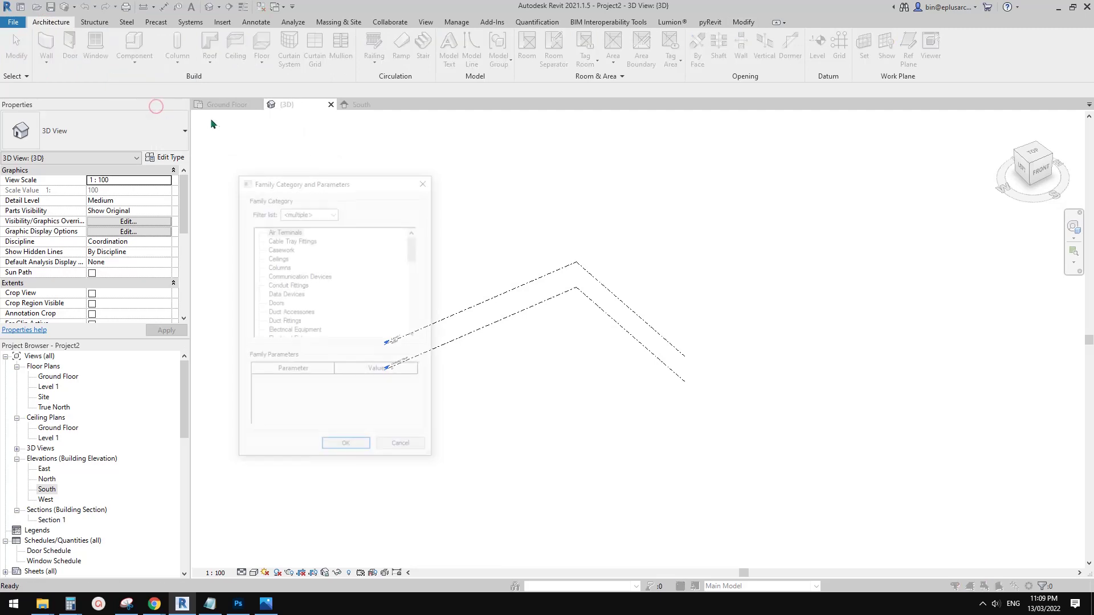
{"action": "left_click", "coordinate": [295, 286]}
{"action": "scroll", "coordinate": [294, 289], "scroll_direction": "down", "scroll_amount": 3}
{"action": "left_click", "coordinate": [298, 313]}
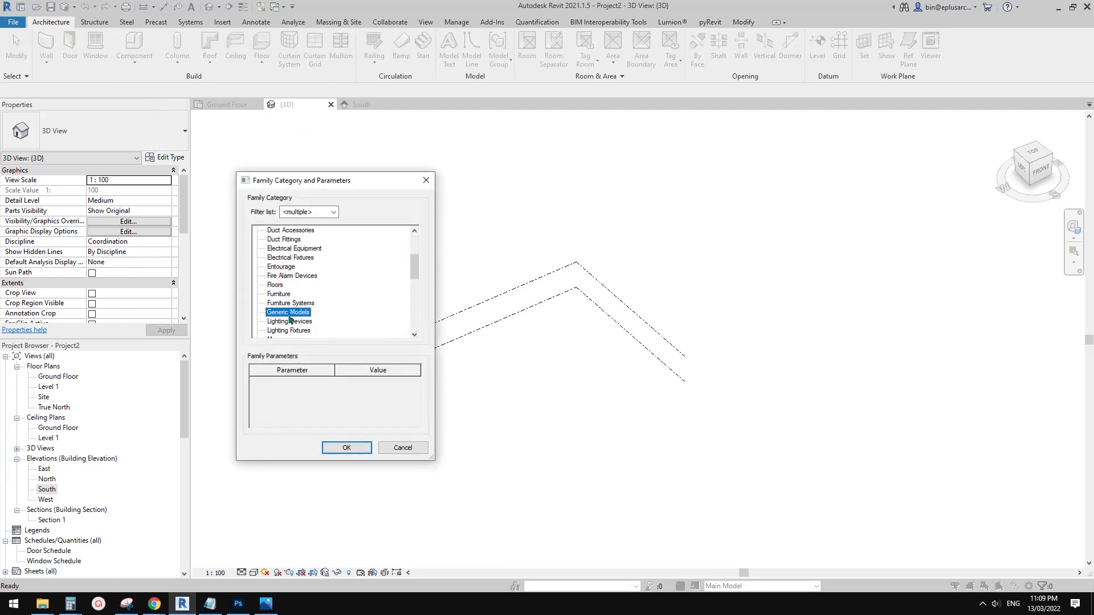
{"action": "left_click", "coordinate": [346, 448]}
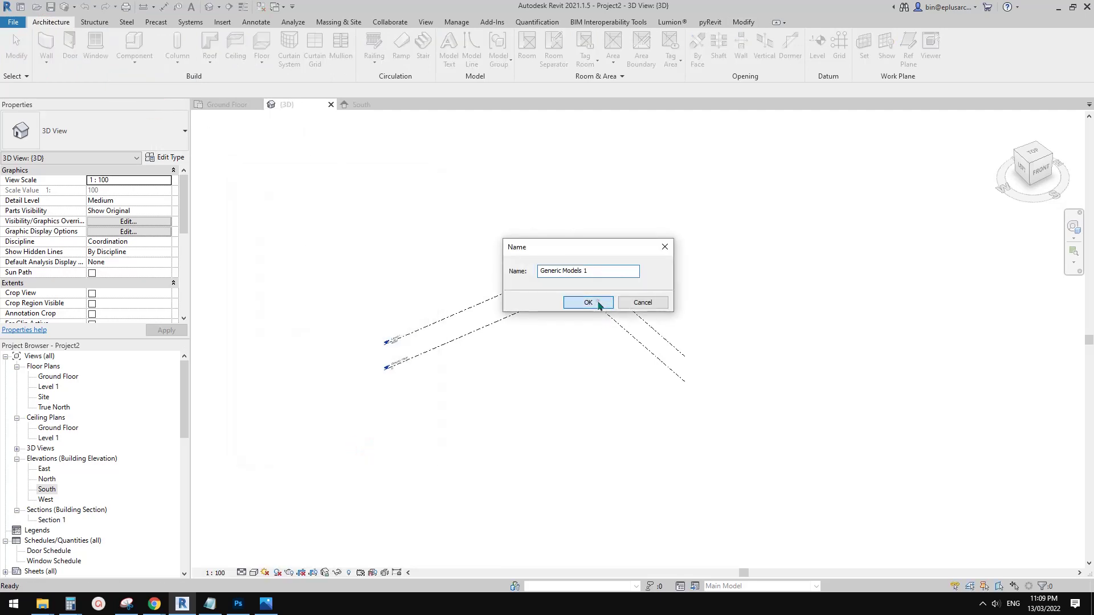
{"action": "left_click", "coordinate": [588, 302]}
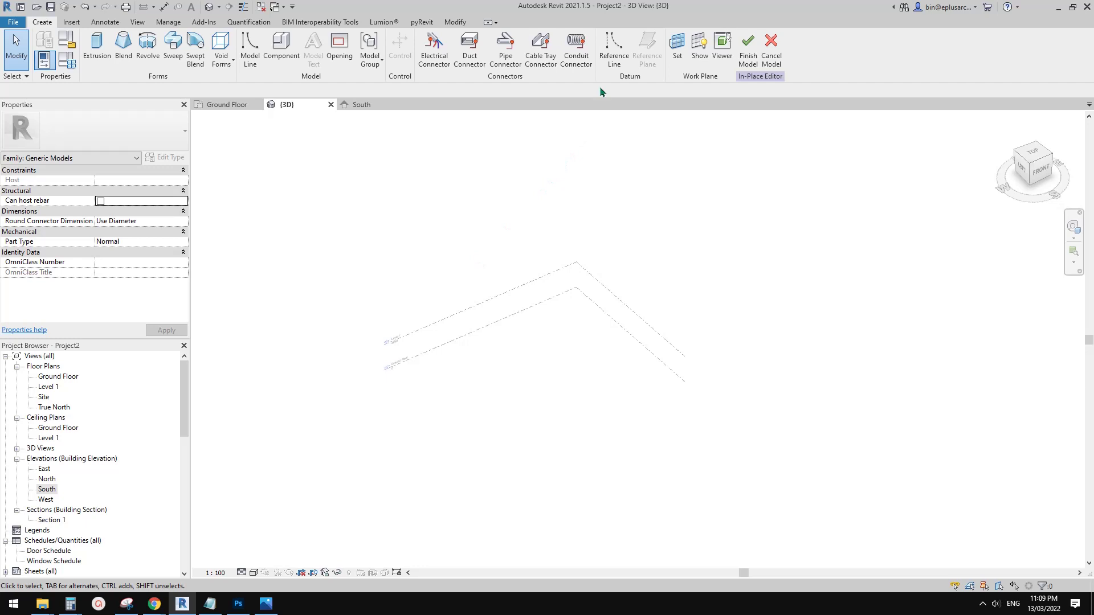
Set the in-place model's work plane to Reference Plane : 1.
{"action": "left_click", "coordinate": [678, 53]}
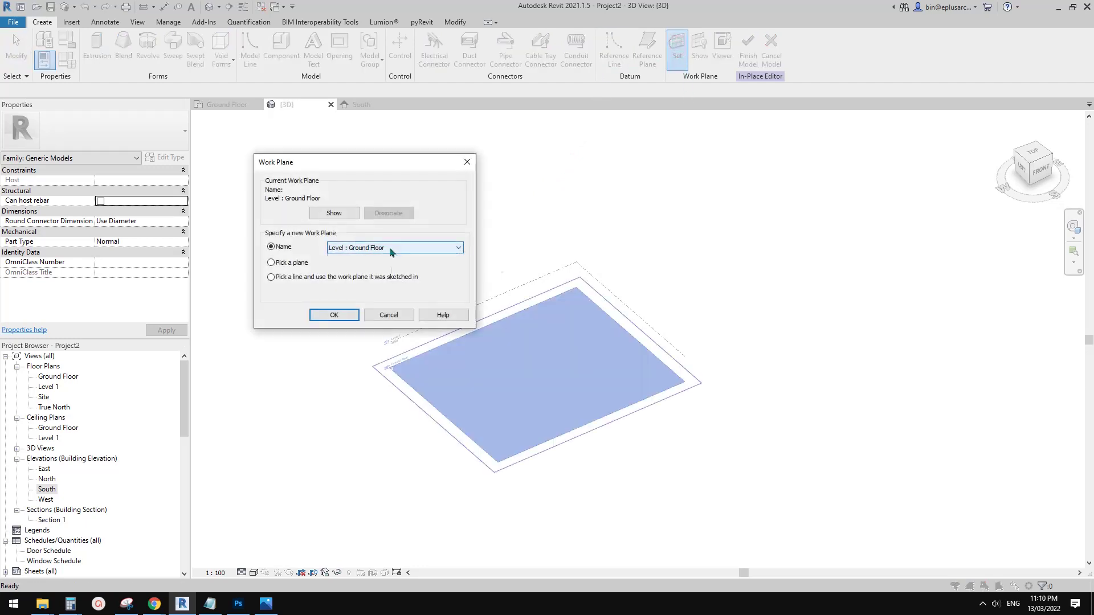
{"action": "left_click", "coordinate": [391, 248]}
{"action": "left_click", "coordinate": [383, 274]}
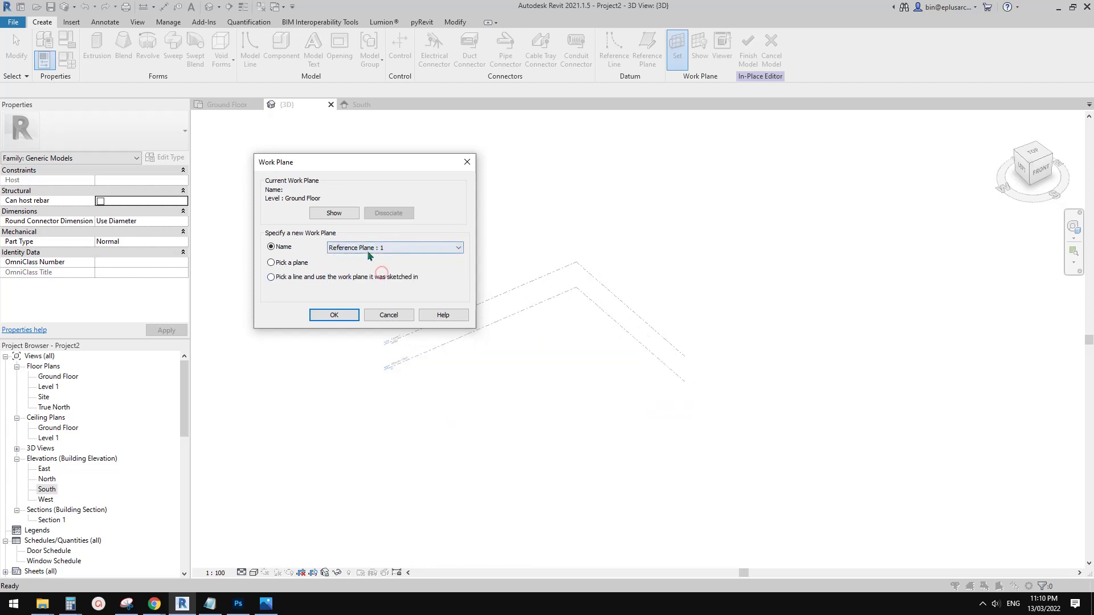
{"action": "left_click", "coordinate": [337, 315]}
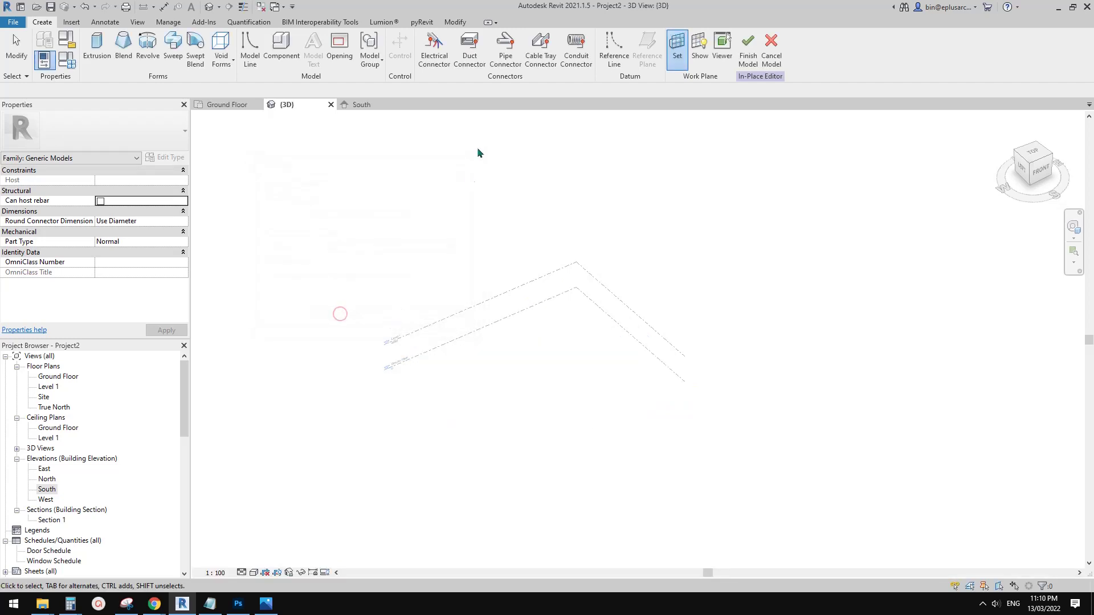
Create an extrusion from two concentric circles with radii of 10000 and 5000 mm, and finish its sketch.
{"action": "left_click", "coordinate": [97, 45]}
{"action": "left_click", "coordinate": [465, 39]}
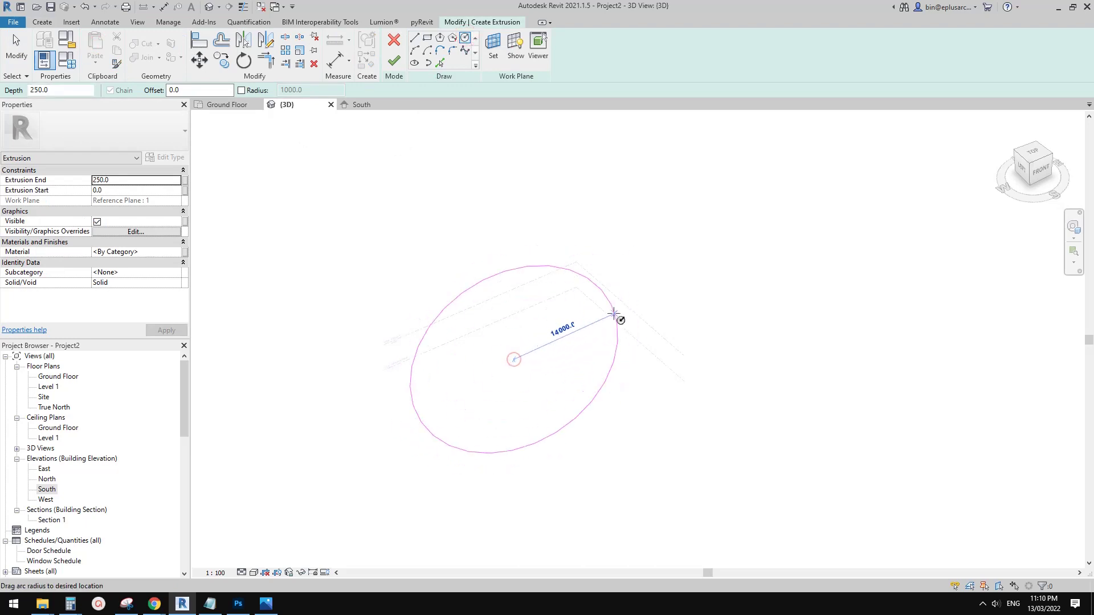
{"action": "left_click", "coordinate": [589, 341]}
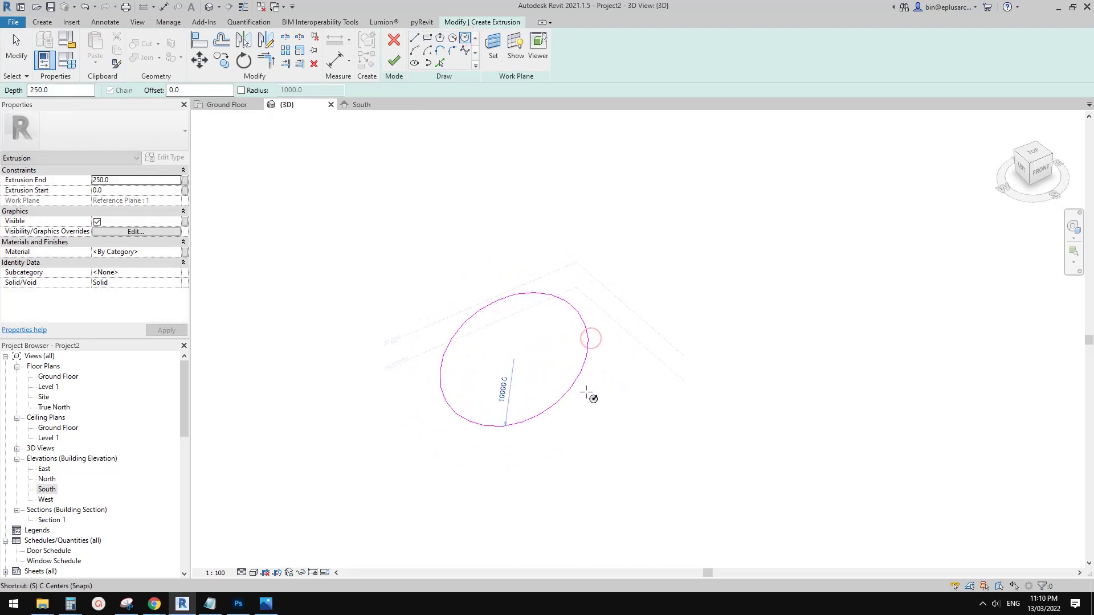
{"action": "left_click", "coordinate": [514, 359]}
{"action": "left_click", "coordinate": [548, 351]}
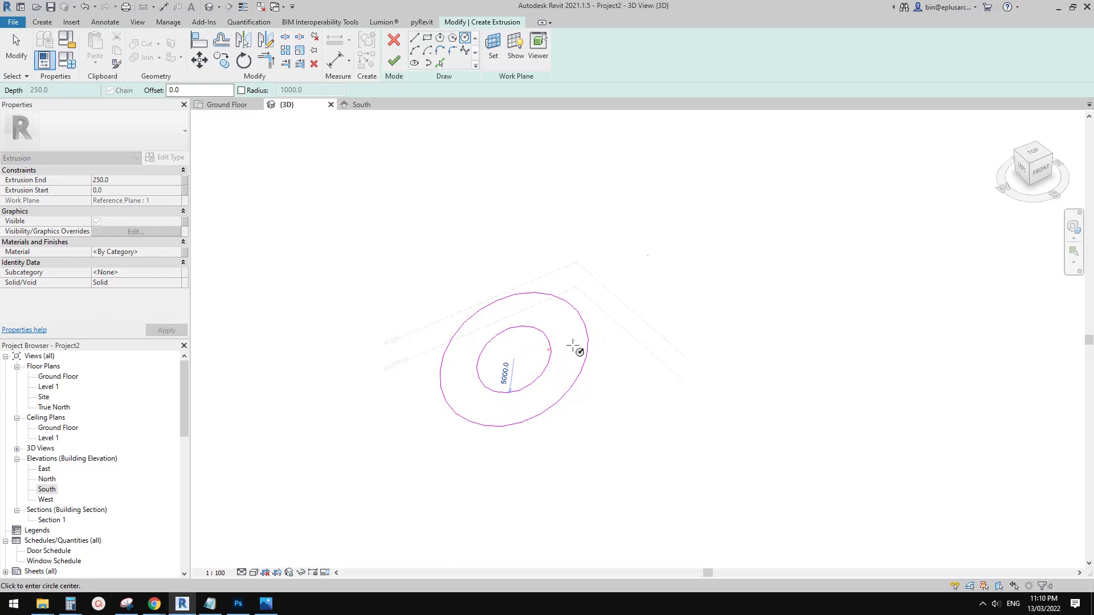
{"action": "left_click", "coordinate": [391, 65]}
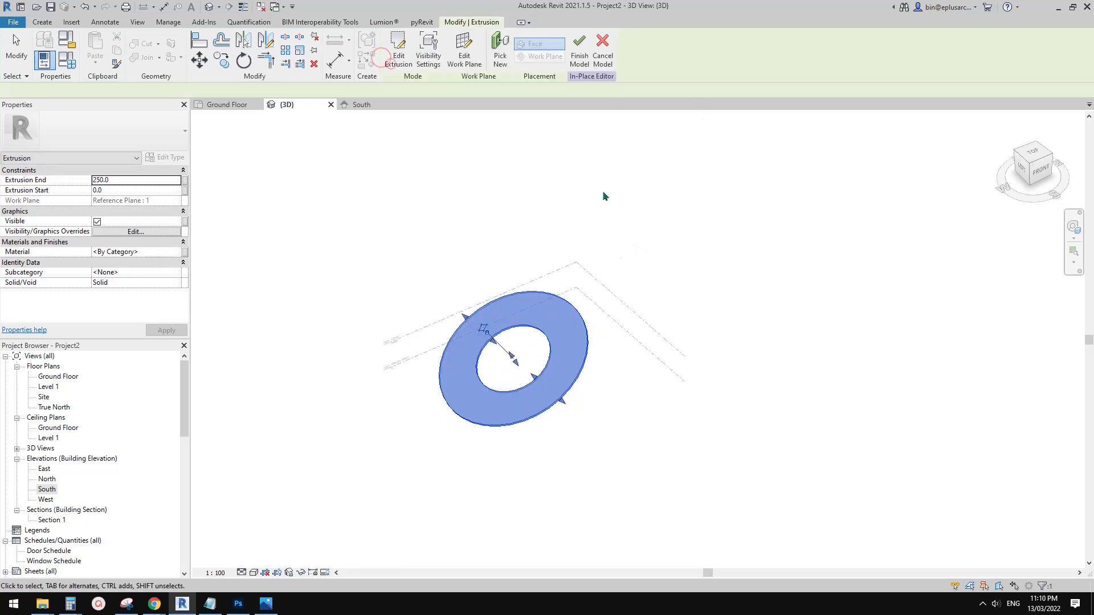
Stretch the inclined ring extrusion perpendicular to its work plane to a depth of about 6000 mm.
{"action": "mouse_move", "coordinate": [579, 332]}
{"action": "middle_mouse_down", "text": "shift"}
{"action": "mouse_move", "coordinate": [590, 368]}
{"action": "mouse_move", "coordinate": [503, 286]}
{"action": "middle_mouse_up", "text": "shift"}
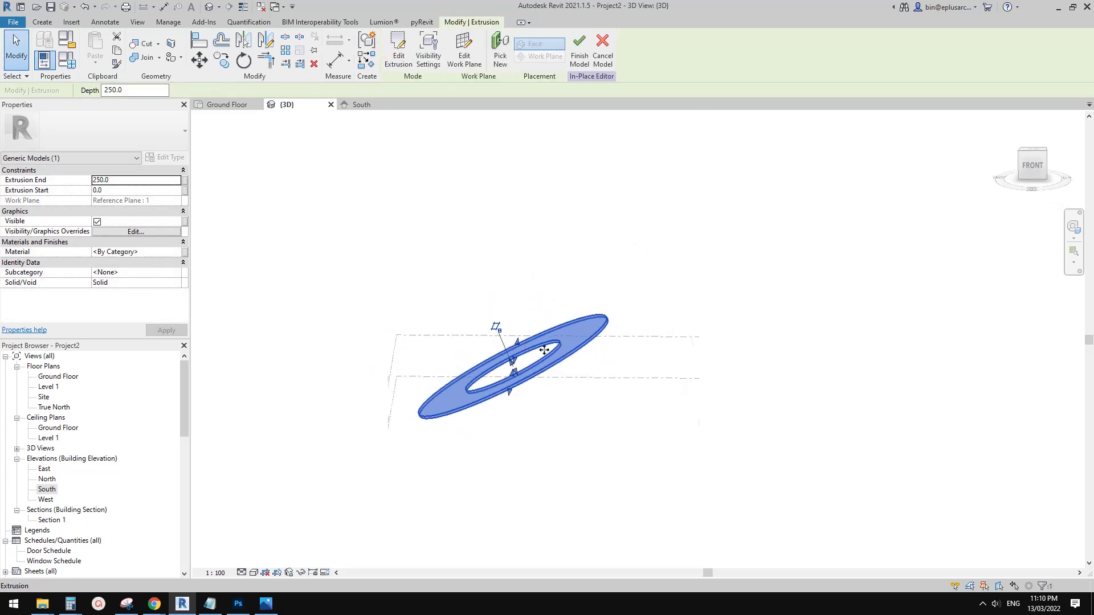
{"action": "middle_click_drag", "start_coordinate": [540, 346], "coordinate": [562, 354], "text": "shift"}
{"action": "mouse_move", "coordinate": [505, 360]}
{"action": "left_mouse_down"}
{"action": "mouse_move", "coordinate": [496, 323]}
{"action": "mouse_move", "coordinate": [491, 347]}
{"action": "left_mouse_up"}
{"action": "middle_click_drag", "start_coordinate": [491, 347], "coordinate": [506, 323], "text": "shift"}
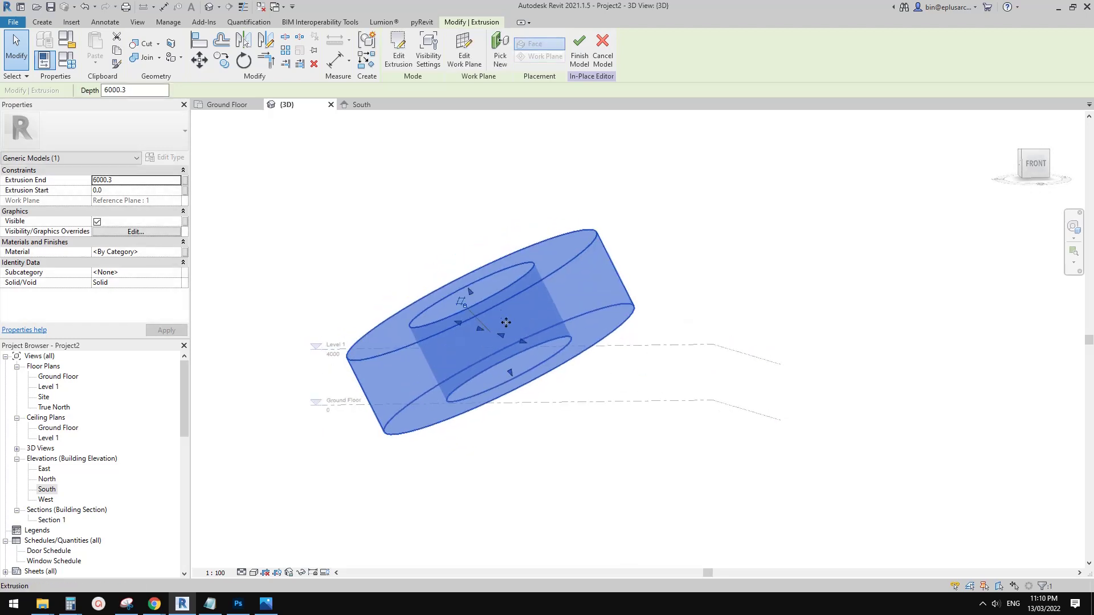
Shorten the inclined ring extrusion to a depth of about 4230 mm.
{"action": "left_click_drag", "start_coordinate": [476, 299], "coordinate": [490, 316]}
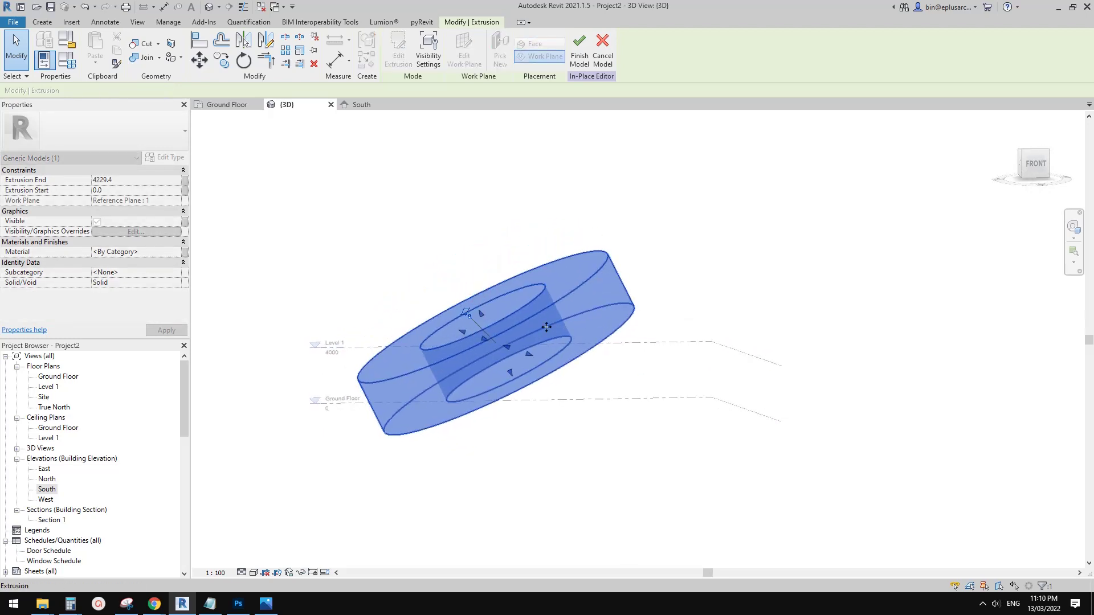
{"action": "scroll", "coordinate": [574, 272], "scroll_direction": "up", "scroll_amount": 1}
{"action": "scroll", "coordinate": [574, 271], "scroll_direction": "up", "scroll_amount": 1}
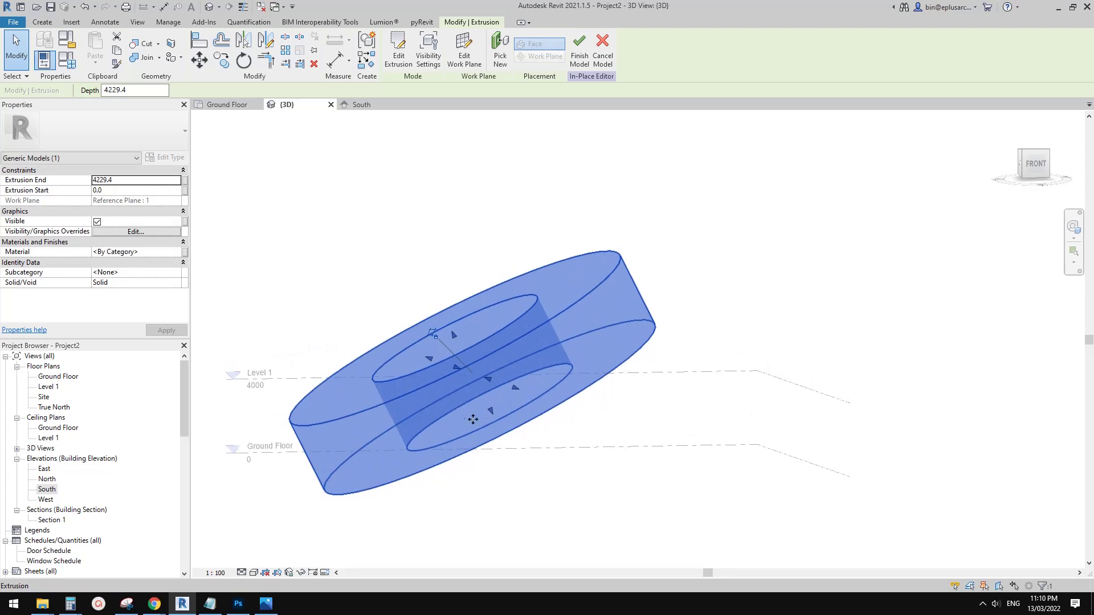
{"action": "scroll", "coordinate": [468, 415], "scroll_direction": "down", "scroll_amount": 2}
{"action": "middle_click_drag", "start_coordinate": [509, 345], "coordinate": [437, 400], "text": "shift"}
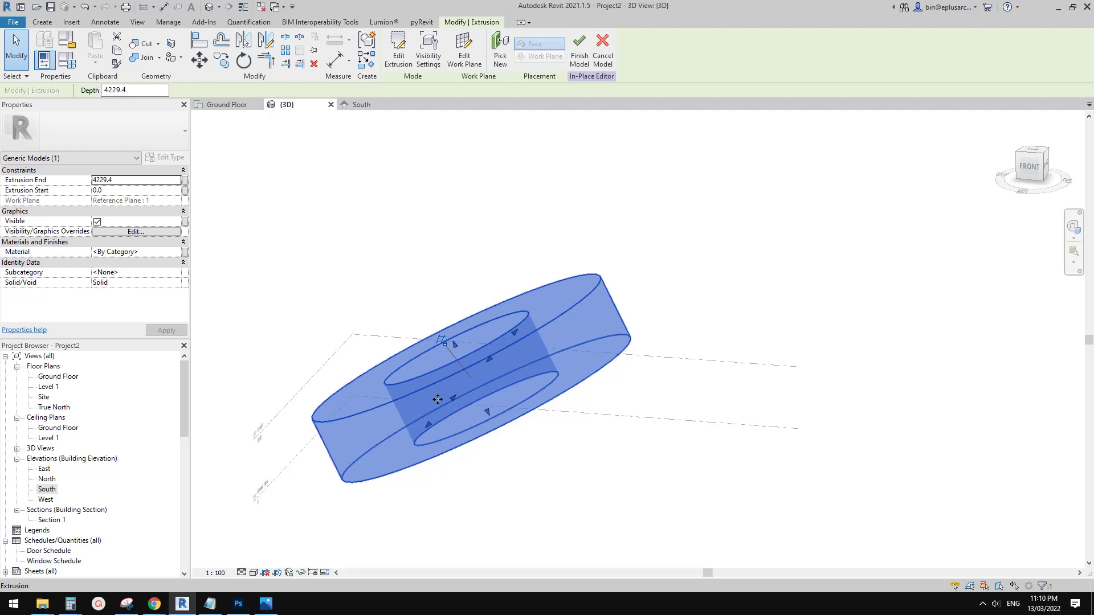
Stretch the inclined ring extrusion upward perpendicular to its work plane to make the ring deeper.
{"action": "left_click", "coordinate": [454, 347]}
{"action": "left_click", "coordinate": [478, 320]}
{"action": "left_click_drag", "start_coordinate": [455, 347], "coordinate": [448, 330]}
{"action": "middle_click_drag", "start_coordinate": [515, 359], "coordinate": [546, 362], "text": "shift"}
{"action": "scroll", "coordinate": [574, 396], "scroll_direction": "down", "scroll_amount": 1}
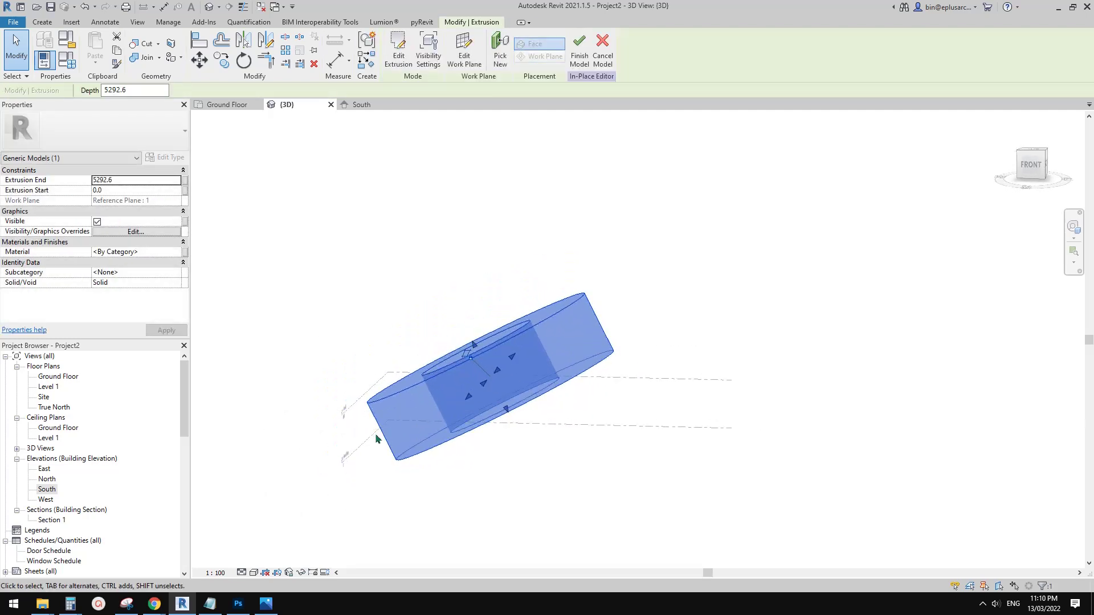
{"action": "mouse_move", "coordinate": [473, 345]}
{"action": "left_mouse_down"}
{"action": "mouse_move", "coordinate": [464, 268]}
{"action": "mouse_move", "coordinate": [491, 337]}
{"action": "left_mouse_up"}
{"action": "mouse_move", "coordinate": [527, 362]}
{"action": "middle_mouse_down", "text": "shift"}
{"action": "mouse_move", "coordinate": [555, 309]}
{"action": "mouse_move", "coordinate": [604, 317]}
{"action": "mouse_move", "coordinate": [562, 366]}
{"action": "mouse_move", "coordinate": [533, 366]}
{"action": "middle_mouse_up", "text": "shift"}
{"action": "left_click", "coordinate": [336, 409]}
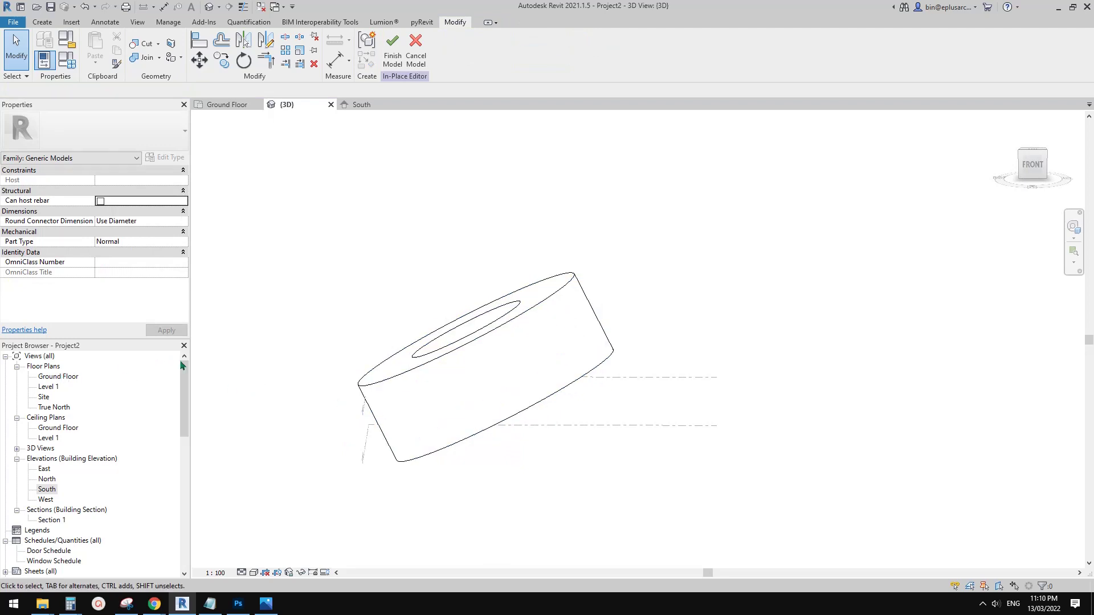
In the Ground Floor plan, create a void extrusion from a rectangle enclosing the whole ring, and finish its sketch.
{"action": "double_click", "coordinate": [49, 378]}
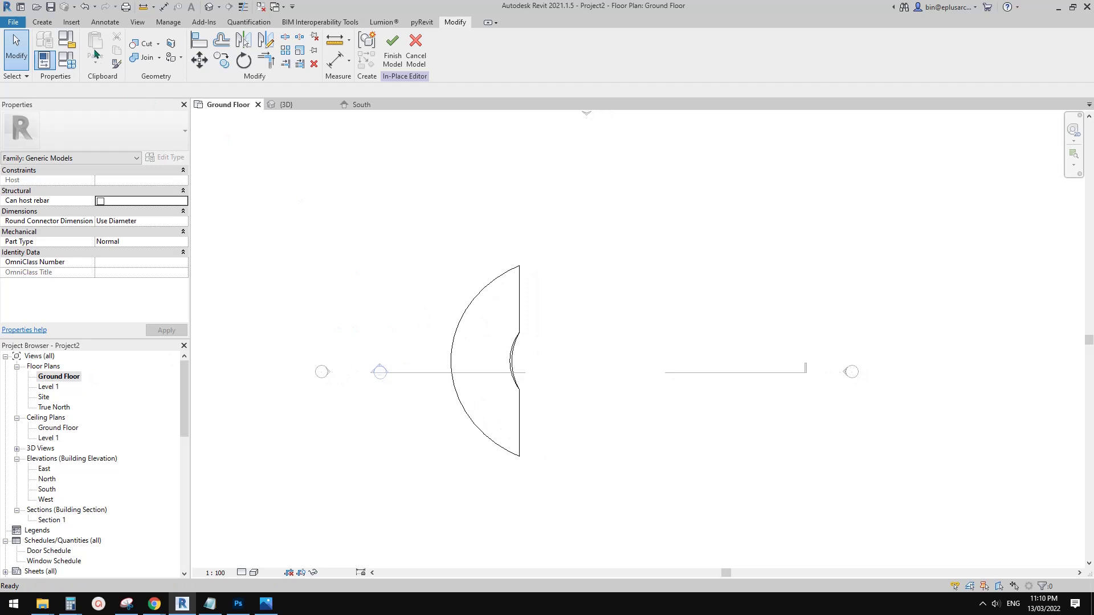
{"action": "left_click", "coordinate": [47, 24]}
{"action": "left_click", "coordinate": [221, 48]}
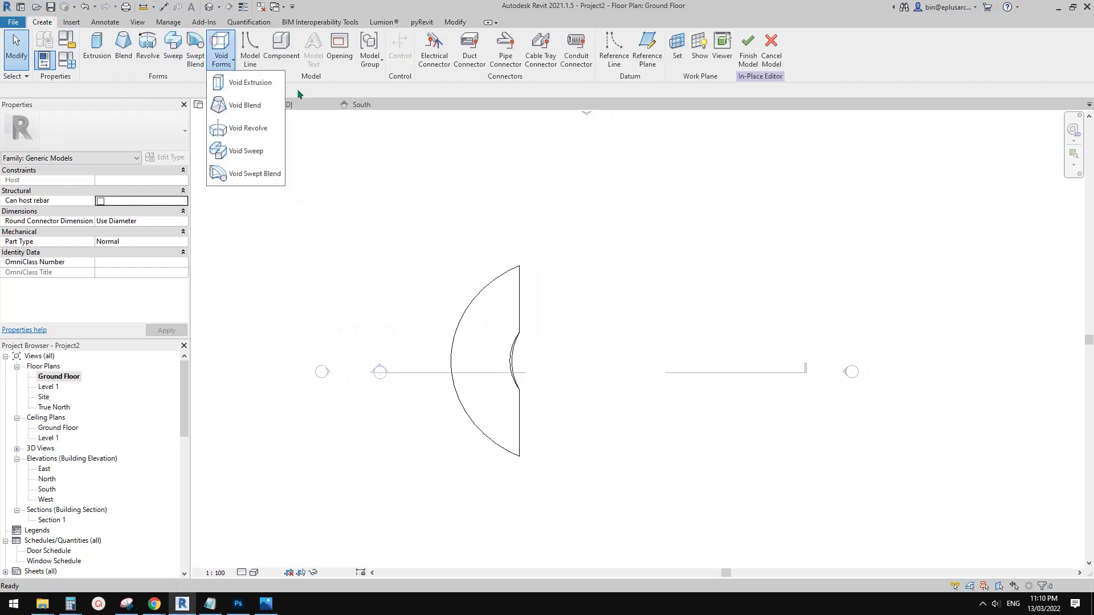
{"action": "left_click", "coordinate": [245, 85]}
{"action": "left_click", "coordinate": [427, 37]}
{"action": "left_click", "coordinate": [361, 229]}
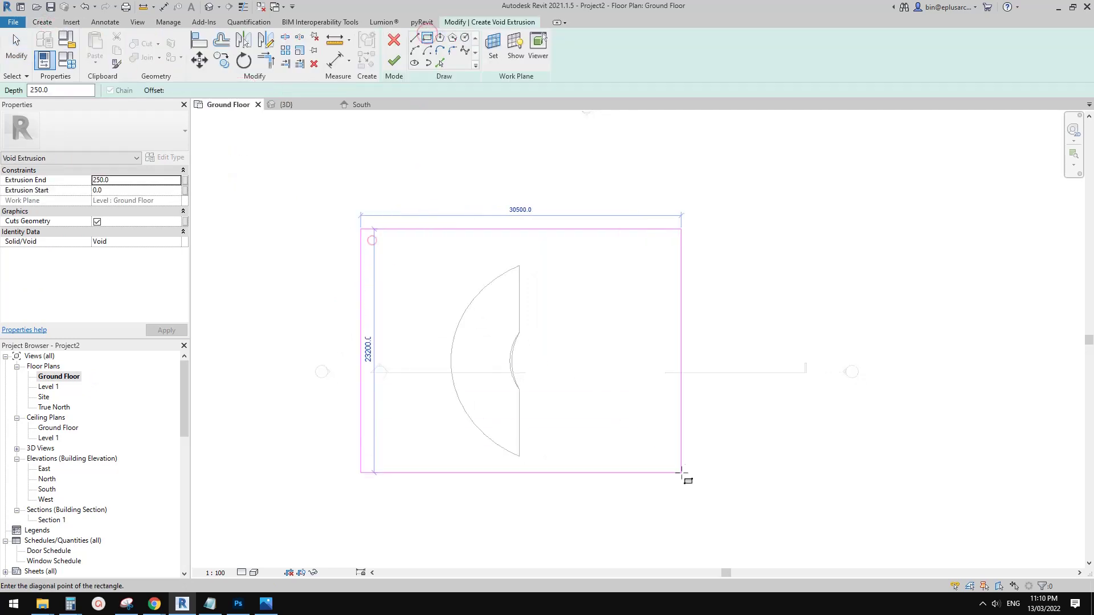
{"action": "left_click", "coordinate": [704, 487]}
{"action": "left_click", "coordinate": [400, 62]}
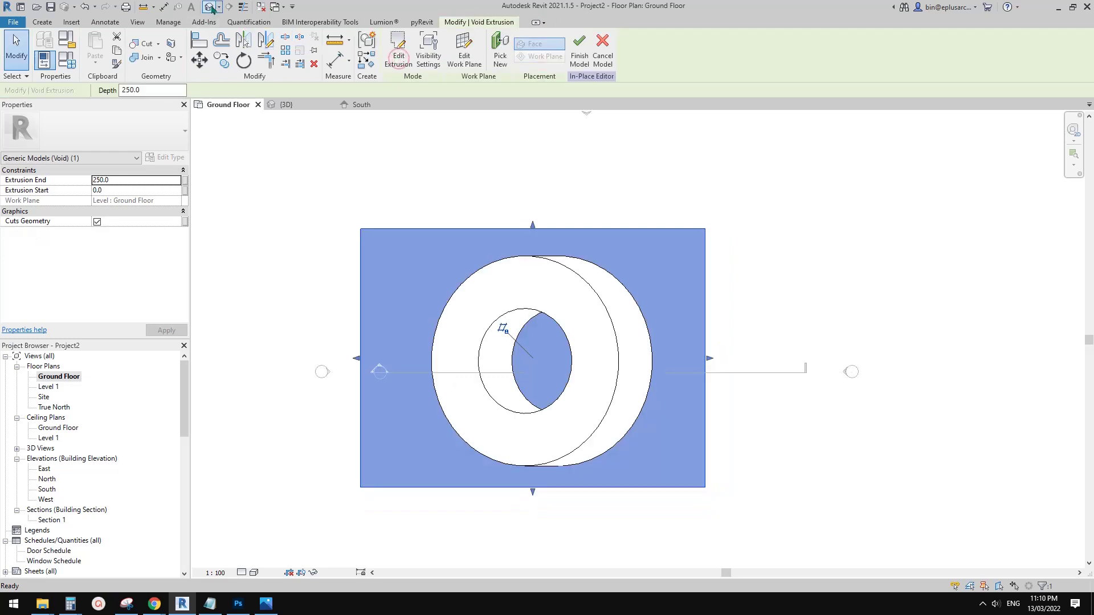
In the default 3D view, stretch the void extrusion from about 3273 mm below Ground Floor up to Level 1 at 4000 mm.
{"action": "left_click", "coordinate": [209, 6]}
{"action": "middle_click_drag", "start_coordinate": [553, 325], "coordinate": [478, 396], "text": "shift"}
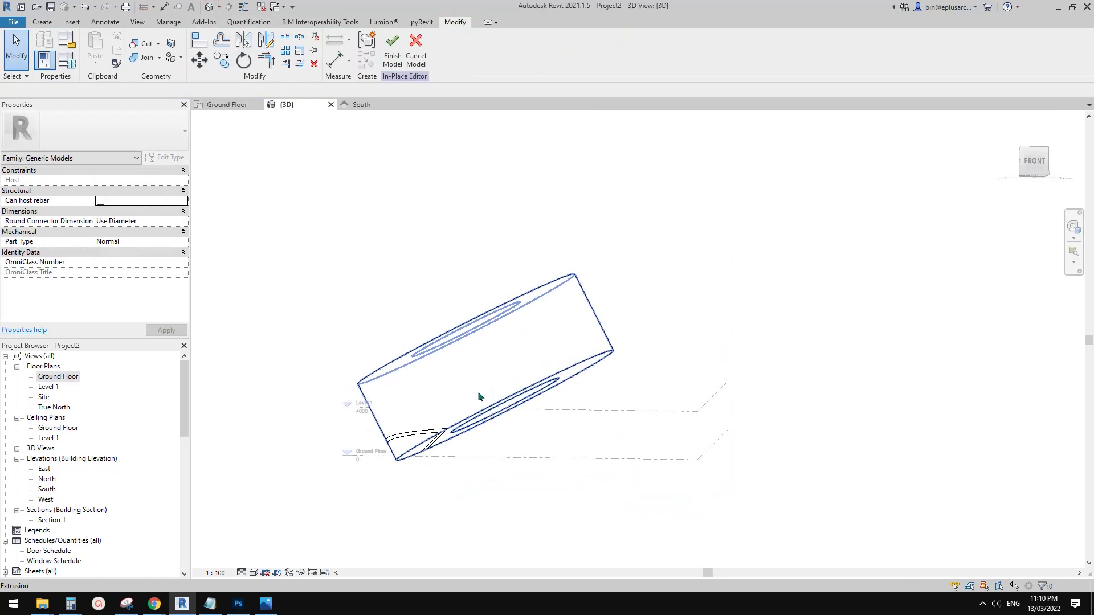
{"action": "left_click", "coordinate": [439, 434]}
{"action": "middle_click_drag", "start_coordinate": [370, 497], "coordinate": [428, 415]}
{"action": "left_click_drag", "start_coordinate": [546, 389], "coordinate": [548, 420]}
{"action": "left_click_drag", "start_coordinate": [545, 368], "coordinate": [552, 331]}
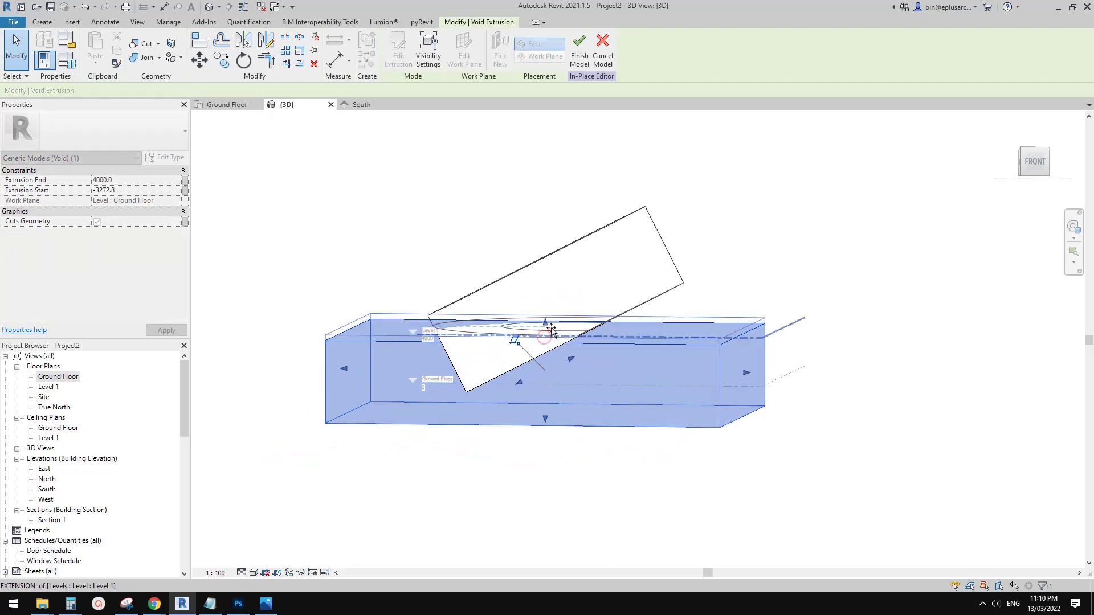
{"action": "key", "text": "Escape"}
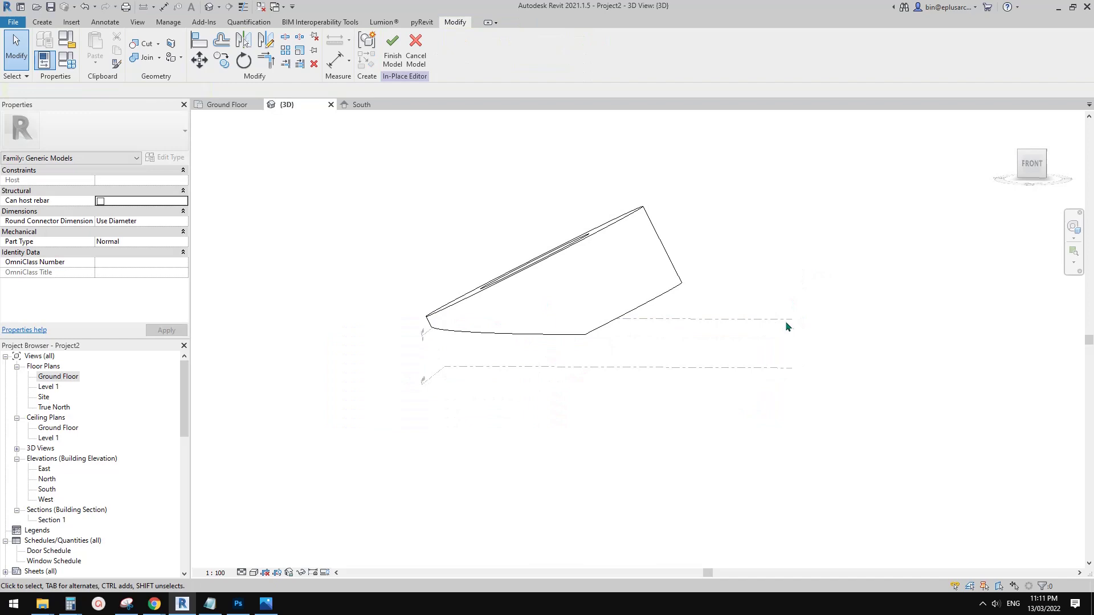
Finish the in-place model with the ring's lower end cut off by the void.
{"action": "middle_click_drag", "start_coordinate": [785, 321], "coordinate": [575, 320], "text": "shift"}
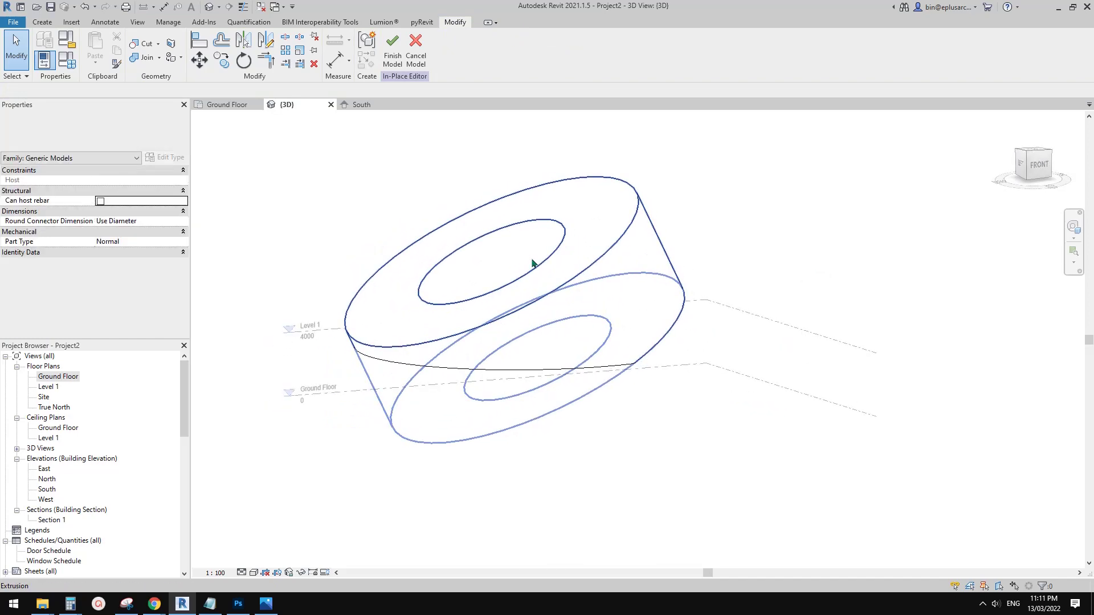
{"action": "left_click", "coordinate": [389, 58]}
{"action": "middle_click_drag", "start_coordinate": [559, 268], "coordinate": [597, 285], "text": "shift"}
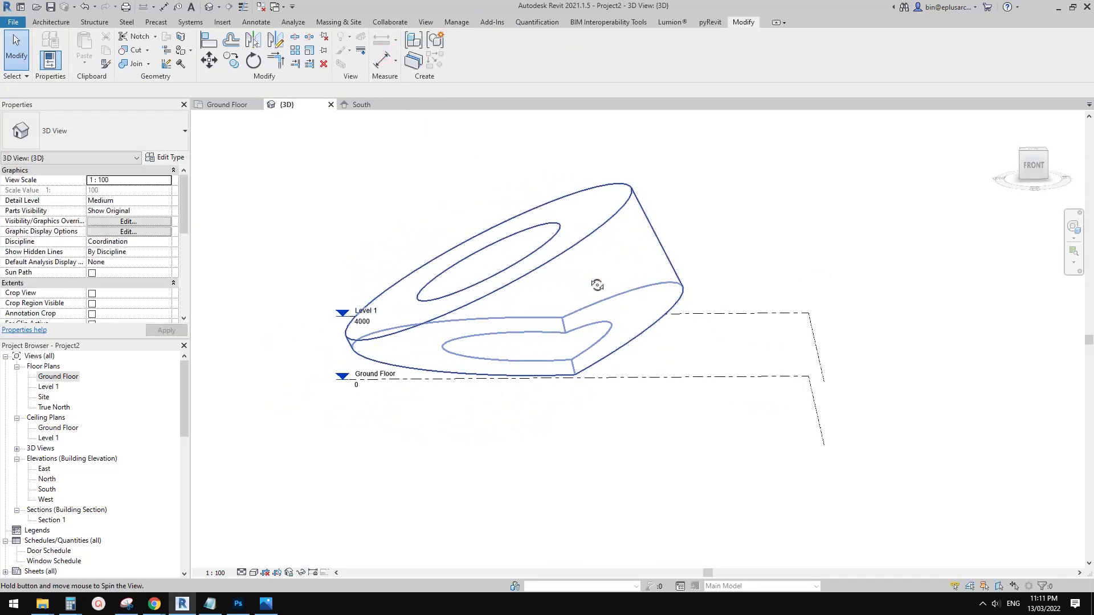
{"action": "left_click", "coordinate": [610, 280]}
{"action": "middle_click_drag", "start_coordinate": [528, 270], "coordinate": [528, 277]}
{"action": "left_click", "coordinate": [481, 215]}
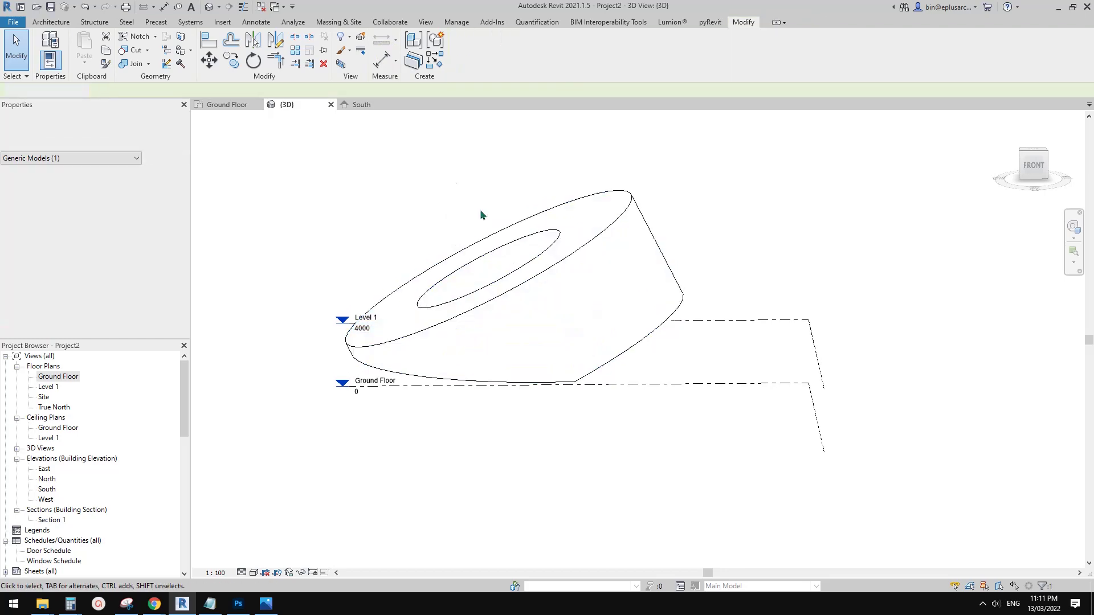
Create a Generic - 400mm roof by face on the ring's sloping upper face.
{"action": "left_click", "coordinate": [53, 21]}
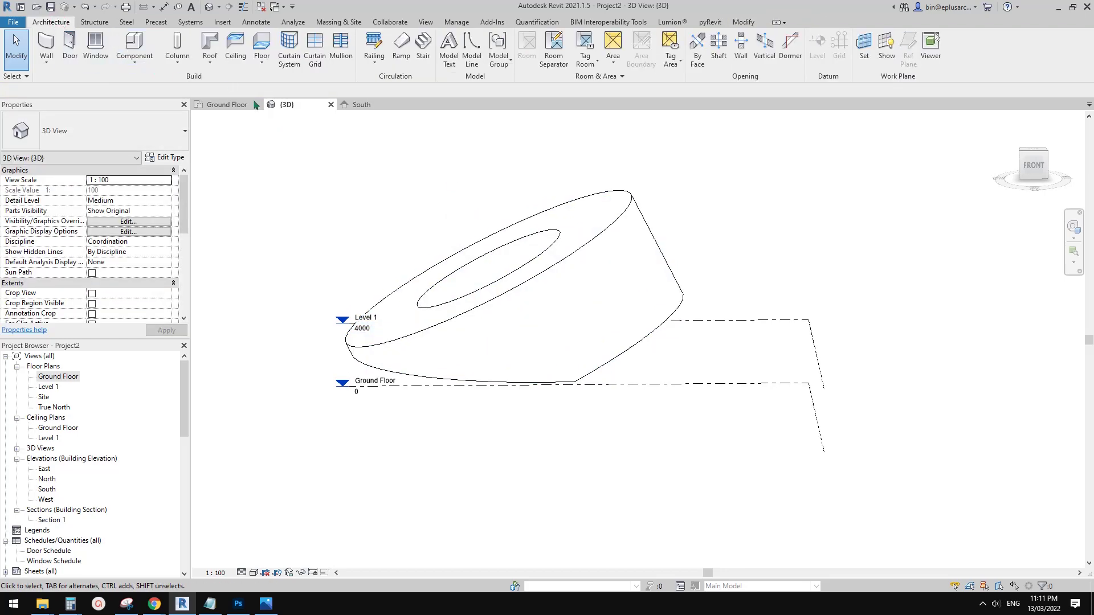
{"action": "left_click", "coordinate": [216, 66]}
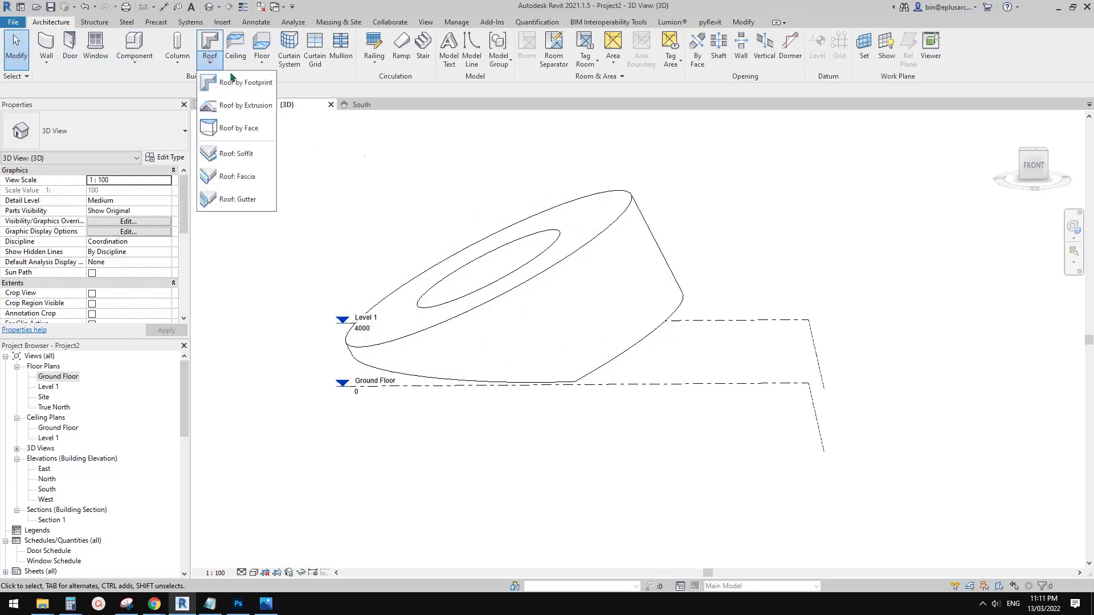
{"action": "left_click", "coordinate": [239, 128]}
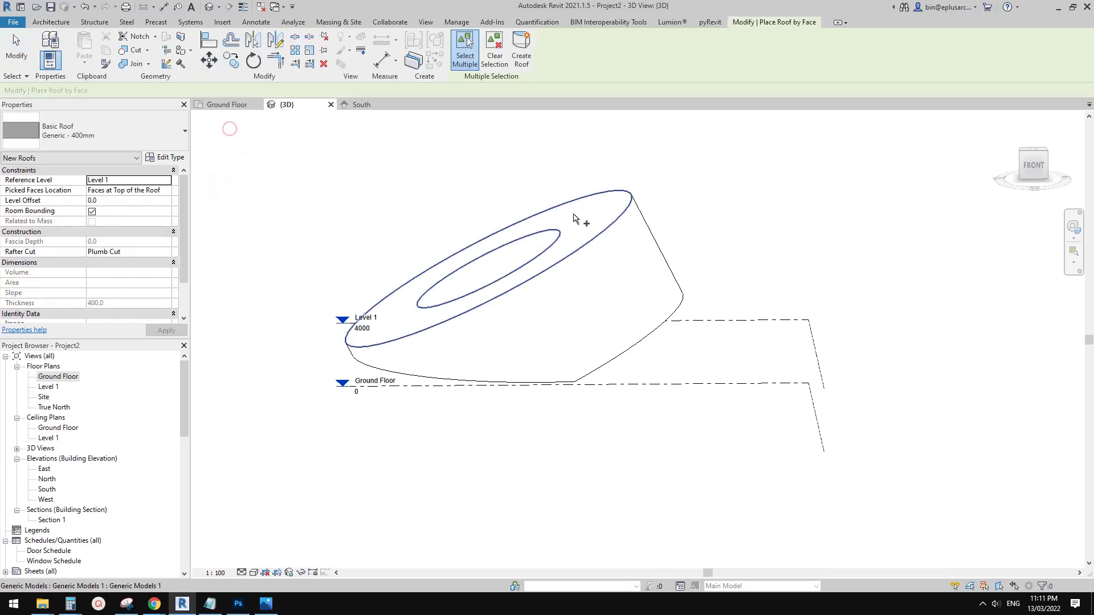
{"action": "left_click", "coordinate": [587, 224]}
{"action": "left_click", "coordinate": [523, 57]}
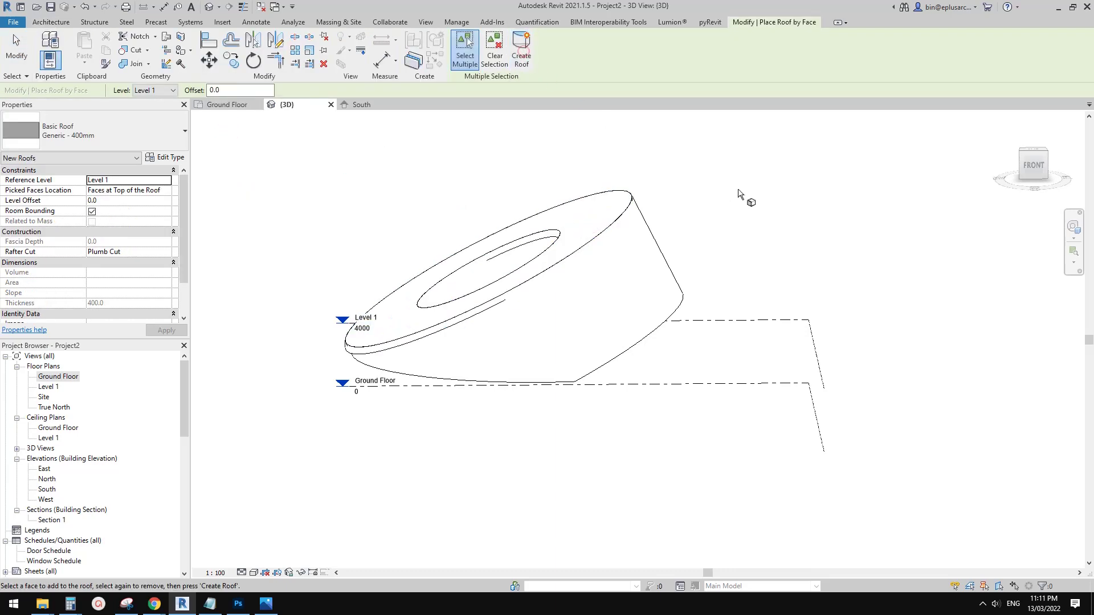
{"action": "left_click", "coordinate": [513, 318]}
{"action": "key", "text": "Escape"}
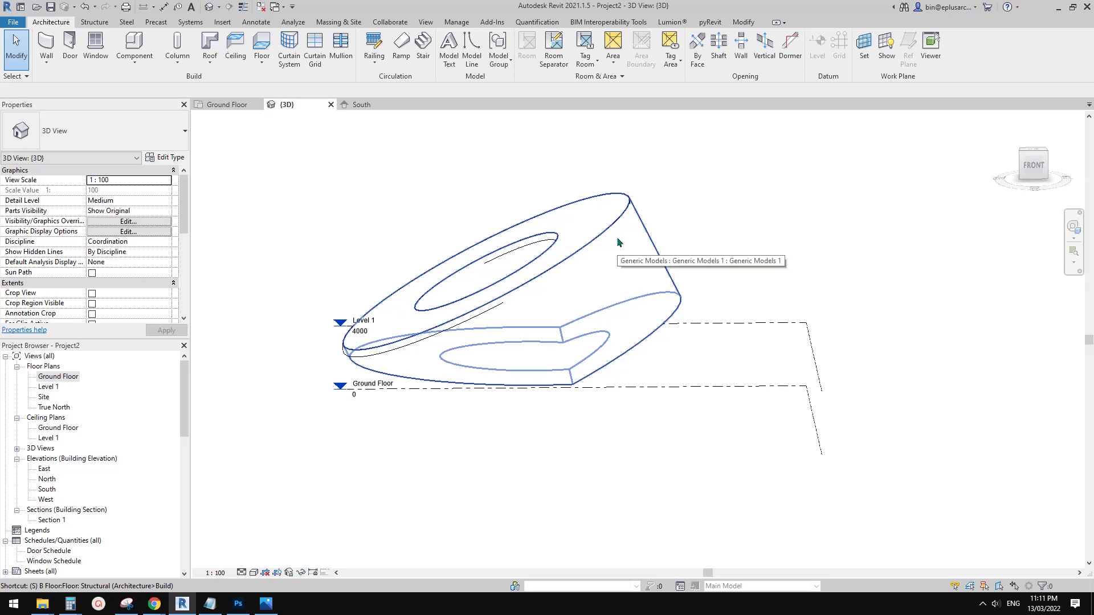
Display the 3D view in a shaded visual style with the ring's underside facing the viewer.
{"action": "middle_click_drag", "start_coordinate": [621, 245], "coordinate": [561, 282], "text": "shift"}
{"action": "left_click", "coordinate": [624, 296]}
{"action": "key", "text": "Escape"}
{"action": "middle_click_drag", "start_coordinate": [545, 336], "coordinate": [510, 223], "text": "shift"}
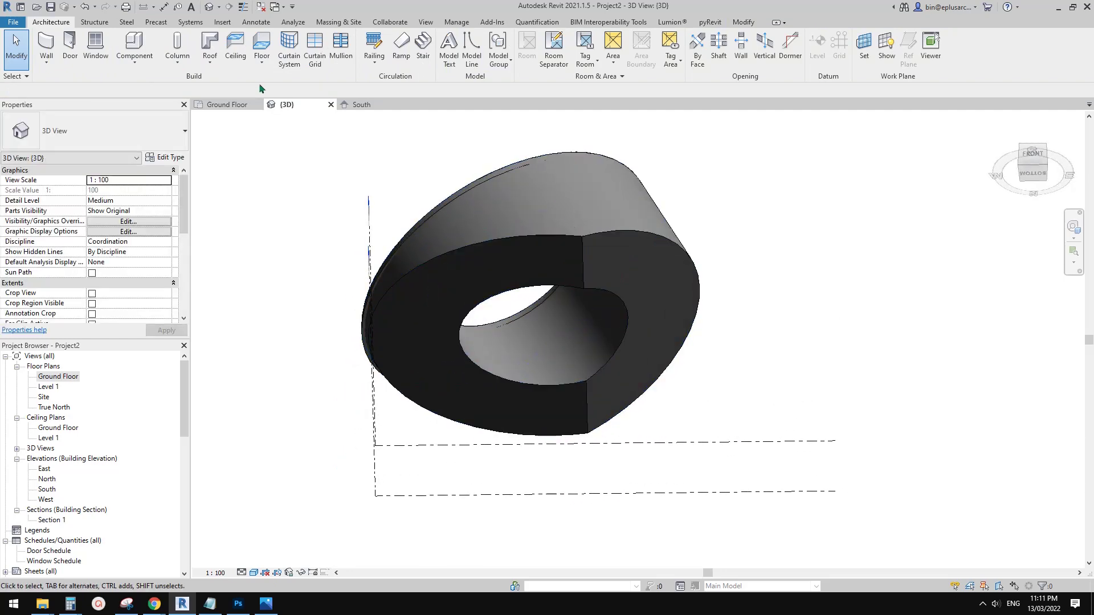
{"action": "middle_click_drag", "start_coordinate": [525, 265], "coordinate": [545, 246], "text": "shift"}
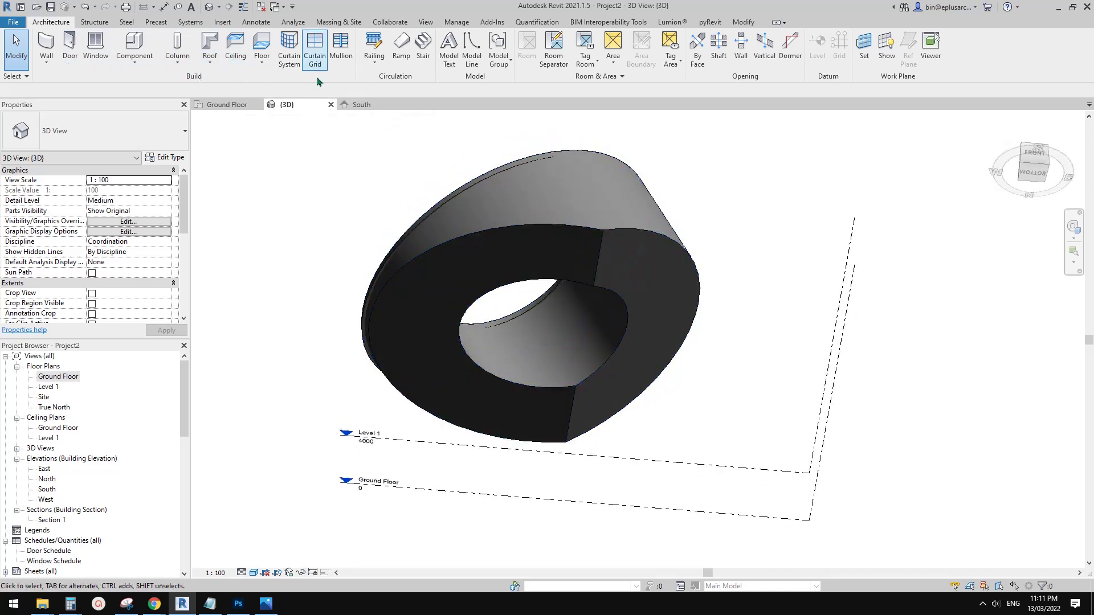
Create a Generic 150mm floor on Ground Floor by picking the edges of the ring's flat, horizontally cut underside as its boundary.
{"action": "left_click", "coordinate": [265, 43]}
{"action": "left_click", "coordinate": [568, 64]}
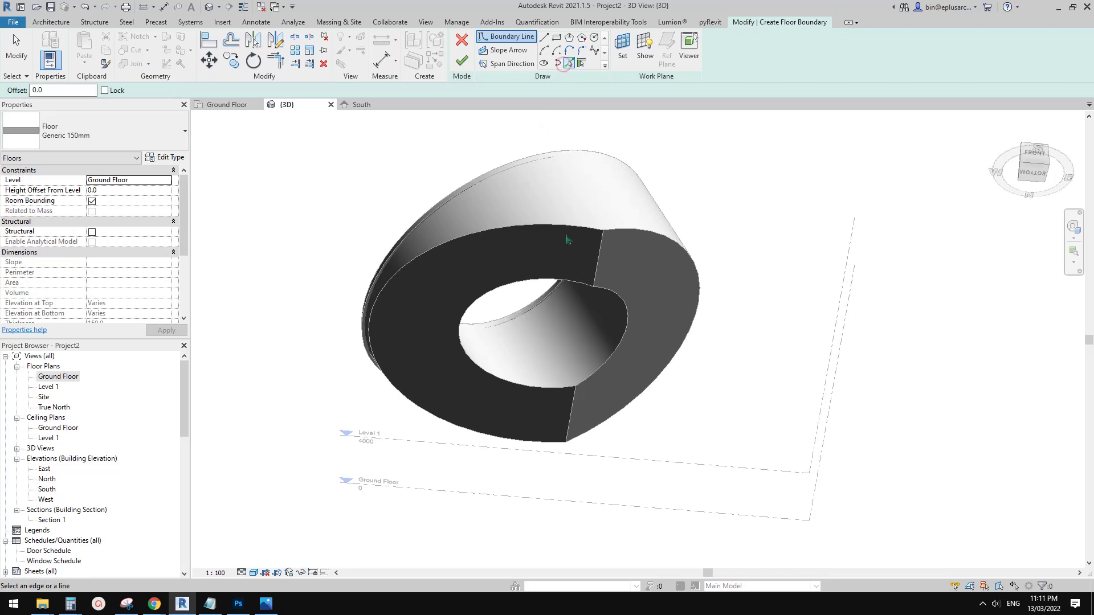
{"action": "left_click", "coordinate": [601, 256]}
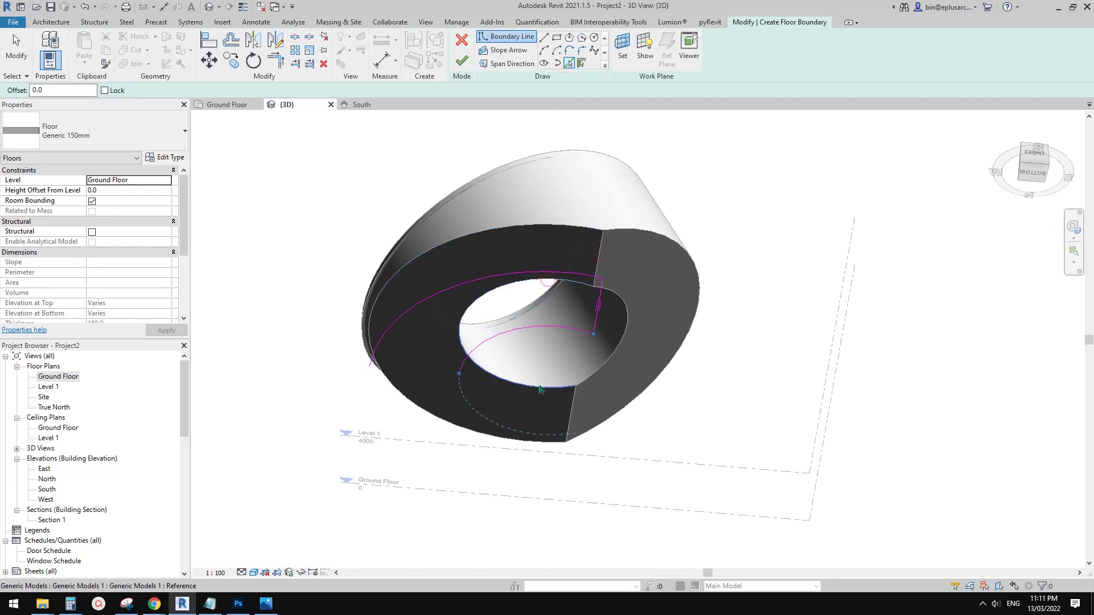
{"action": "left_click", "coordinate": [463, 431]}
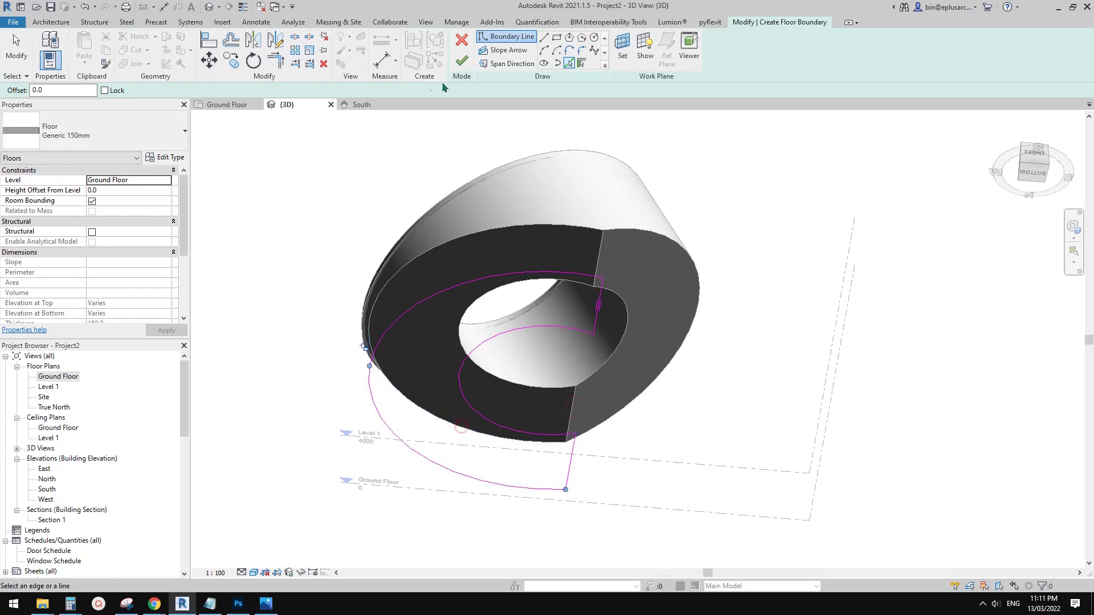
{"action": "left_click", "coordinate": [461, 59]}
Change the new floor's level to Level 1.
{"action": "middle_click_drag", "start_coordinate": [569, 365], "coordinate": [609, 412], "text": "shift"}
{"action": "left_click", "coordinate": [468, 325]}
{"action": "middle_click_drag", "start_coordinate": [468, 325], "coordinate": [474, 322], "text": "shift"}
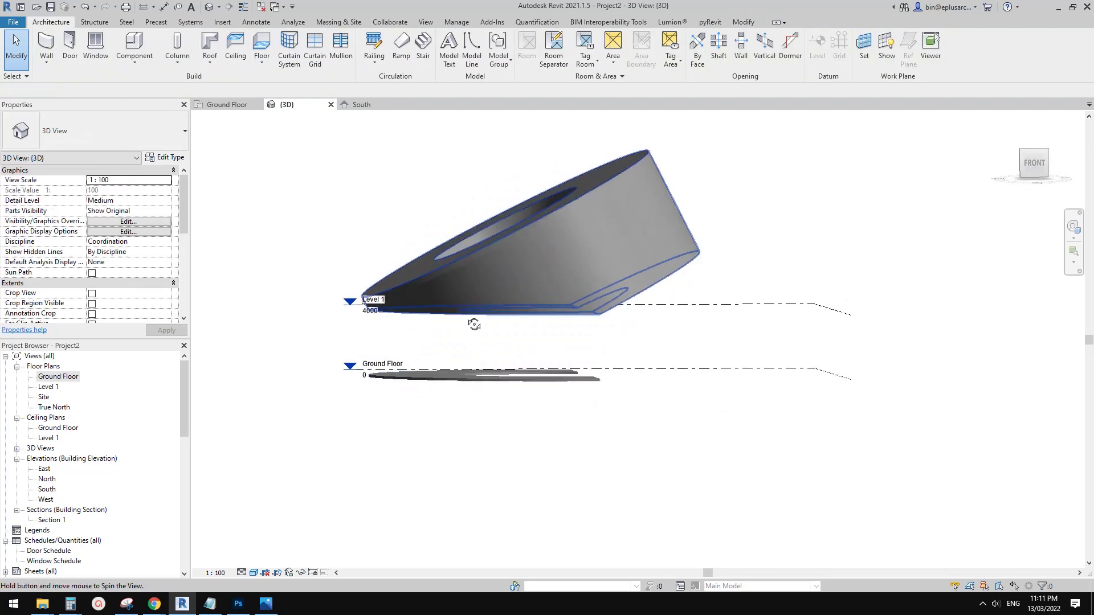
{"action": "scroll", "coordinate": [613, 317], "scroll_direction": "up", "scroll_amount": 1}
{"action": "middle_click_drag", "start_coordinate": [612, 318], "coordinate": [639, 318]}
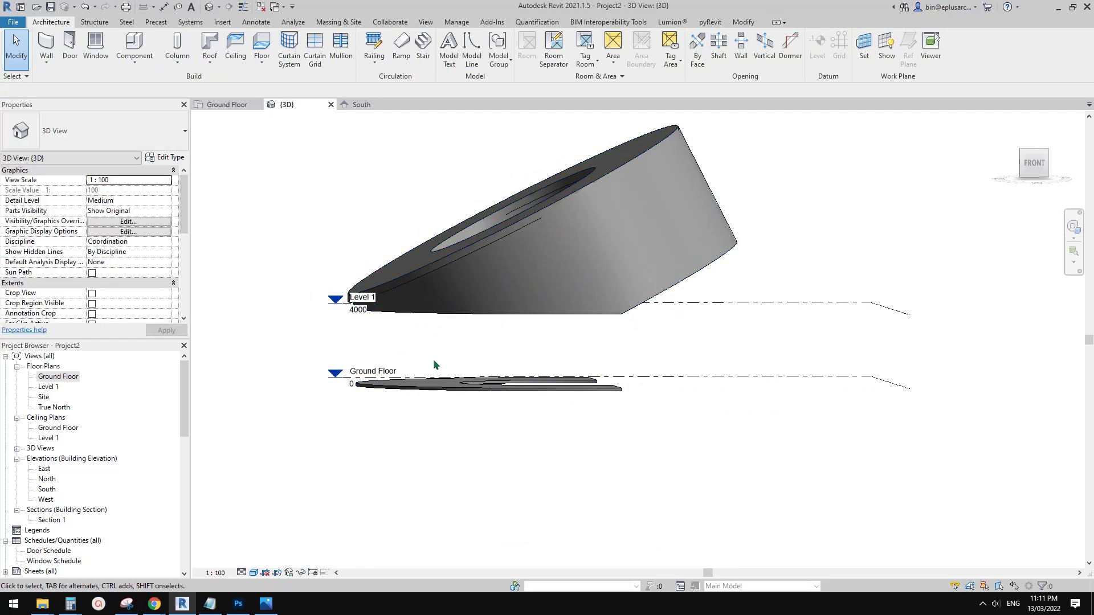
{"action": "left_click", "coordinate": [438, 379]}
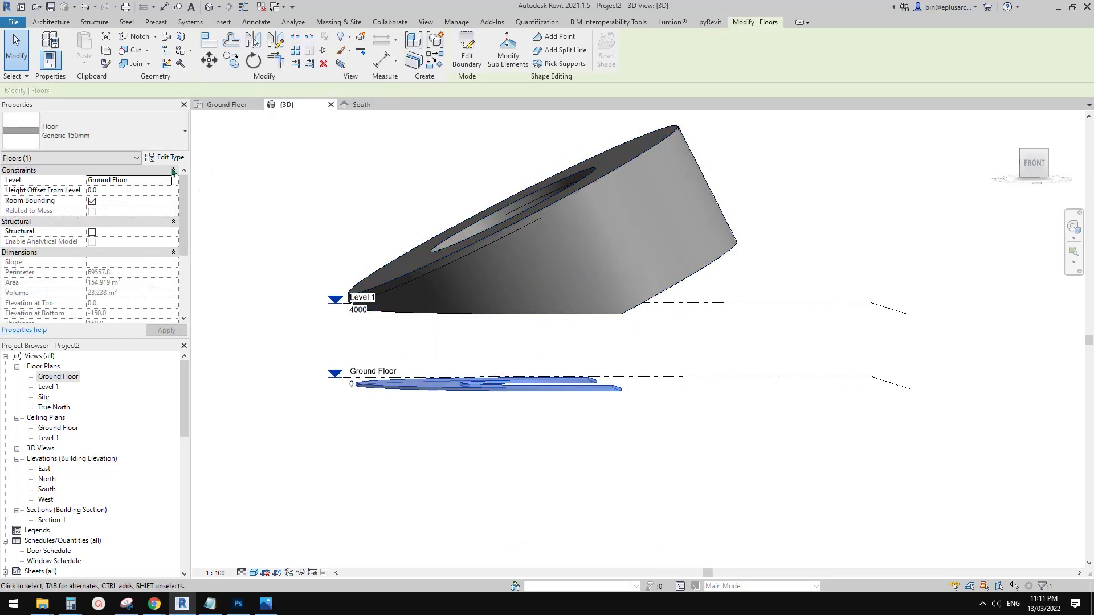
{"action": "left_click", "coordinate": [165, 183]}
{"action": "left_click", "coordinate": [110, 200]}
{"action": "left_click", "coordinate": [757, 248]}
{"action": "middle_click_drag", "start_coordinate": [757, 248], "coordinate": [669, 213], "text": "shift"}
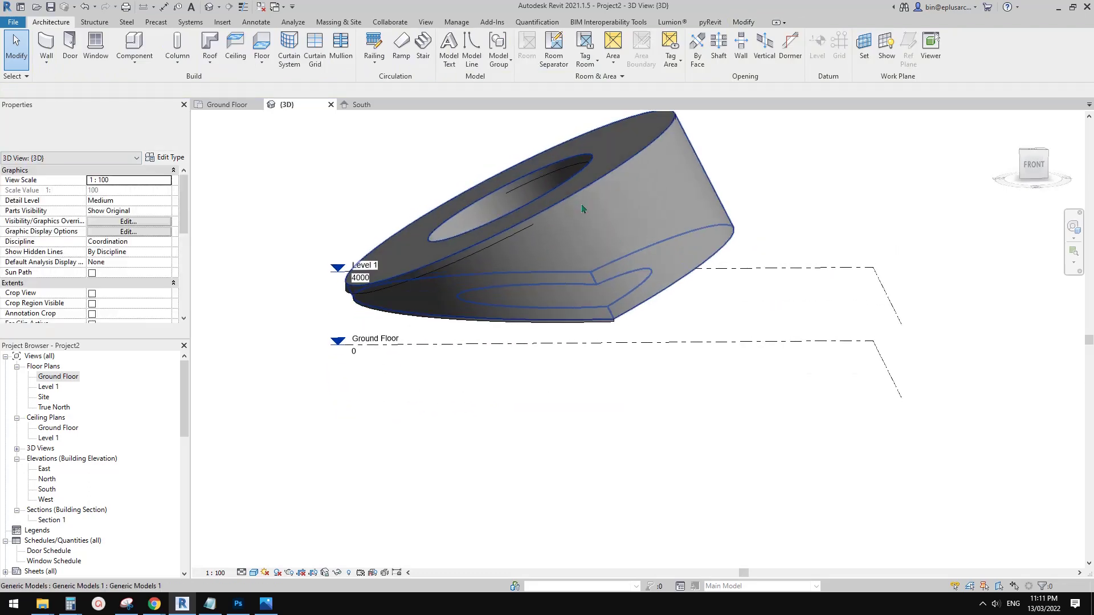
Create a 1500 x 3000mm curtain system by face on both outer curved faces of the ring.
{"action": "middle_click_drag", "start_coordinate": [592, 227], "coordinate": [393, 117], "text": "shift"}
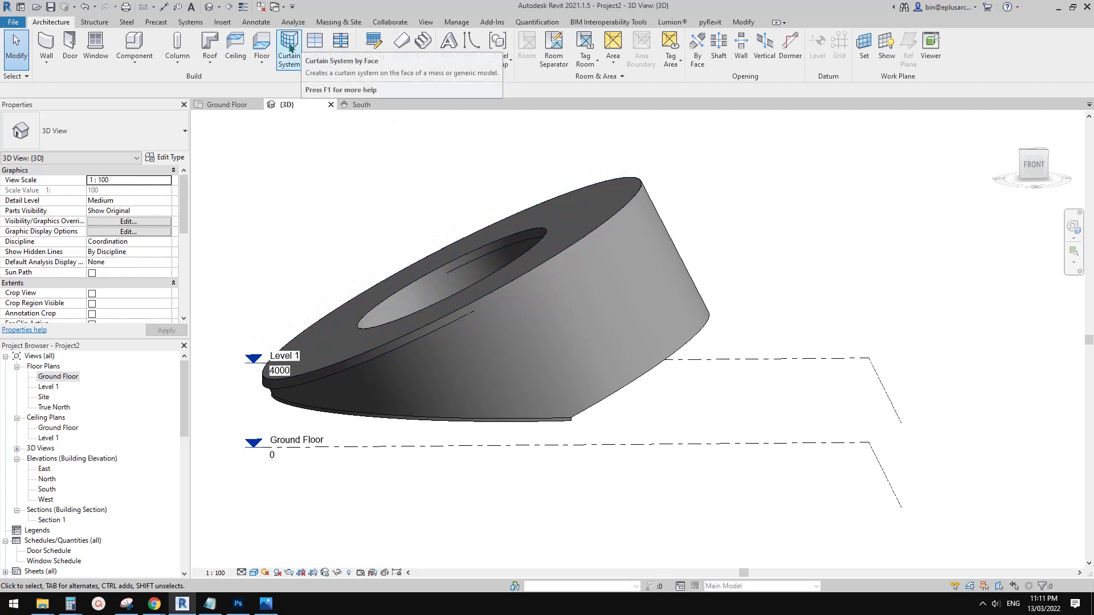
{"action": "left_click", "coordinate": [290, 45]}
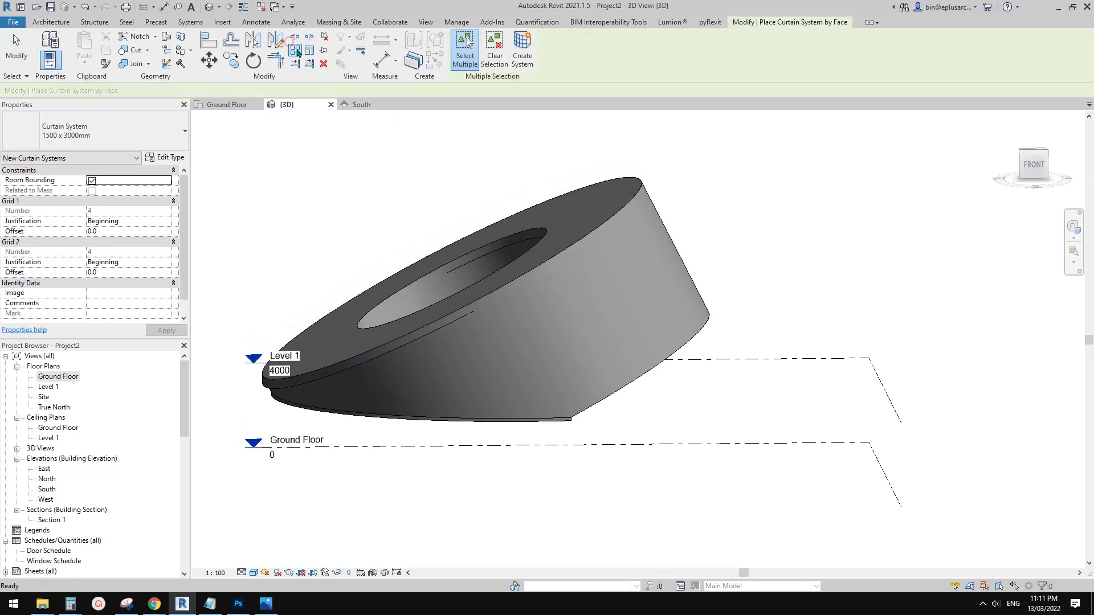
{"action": "left_click", "coordinate": [593, 322]}
{"action": "middle_click_drag", "start_coordinate": [296, 365], "coordinate": [616, 427], "text": "shift"}
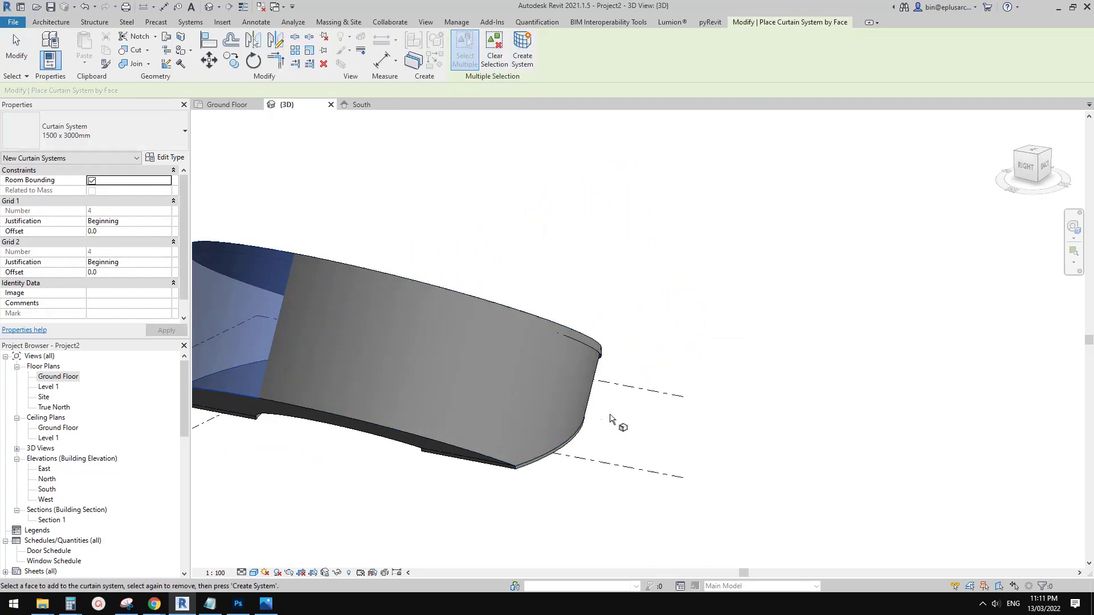
{"action": "left_click", "coordinate": [464, 390]}
{"action": "middle_click_drag", "start_coordinate": [463, 391], "coordinate": [610, 357]}
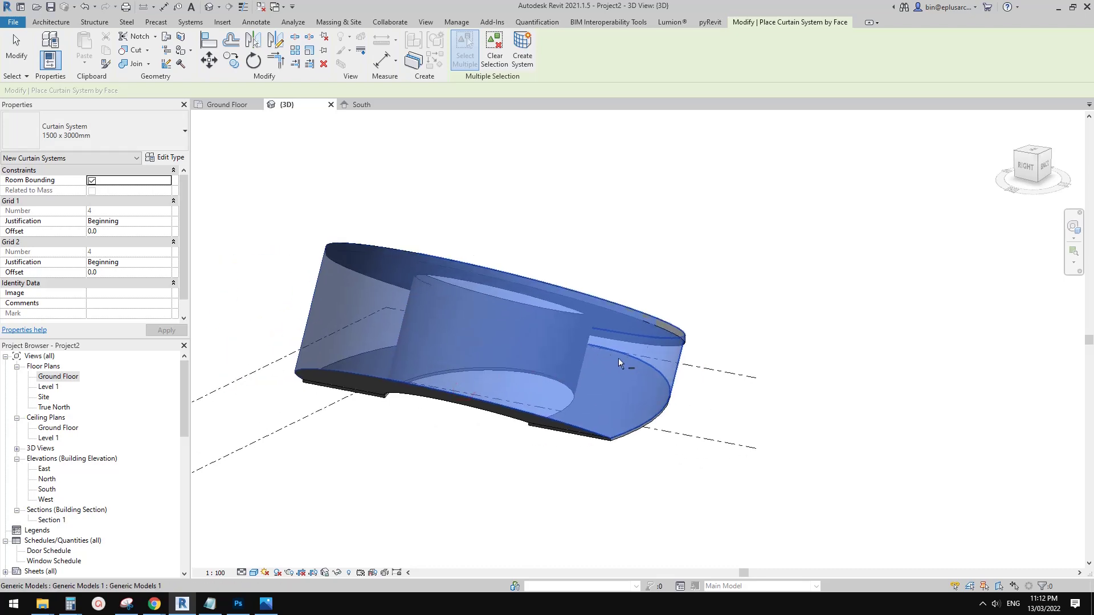
{"action": "left_click", "coordinate": [523, 55]}
{"action": "middle_click_drag", "start_coordinate": [474, 325], "coordinate": [742, 321], "text": "shift"}
{"action": "scroll", "coordinate": [742, 320], "scroll_direction": "up", "scroll_amount": 1}
{"action": "key", "text": "Escape"}
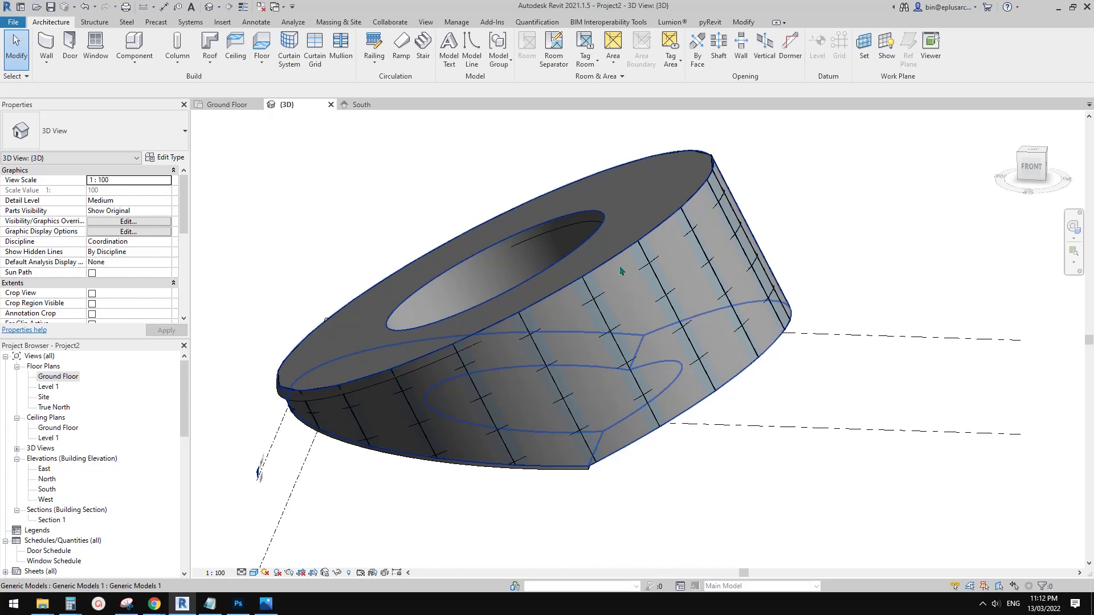
Temporarily hide the ring's generic model in the 3D view, leaving the roof, floor and curtain systems displayed.
{"action": "left_click", "coordinate": [624, 251]}
{"action": "middle_click_drag", "start_coordinate": [641, 268], "coordinate": [612, 256]}
{"action": "key", "text": "h"}
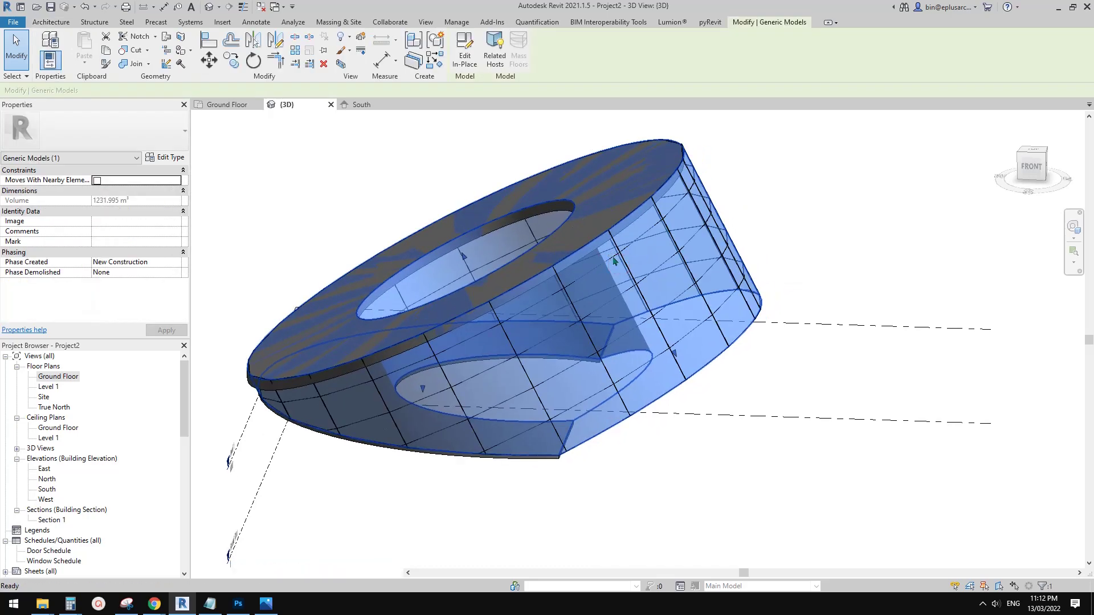
{"action": "scroll", "coordinate": [717, 257], "scroll_direction": "up", "scroll_amount": 1}
{"action": "middle_click_drag", "start_coordinate": [720, 262], "coordinate": [717, 247], "text": "shift"}
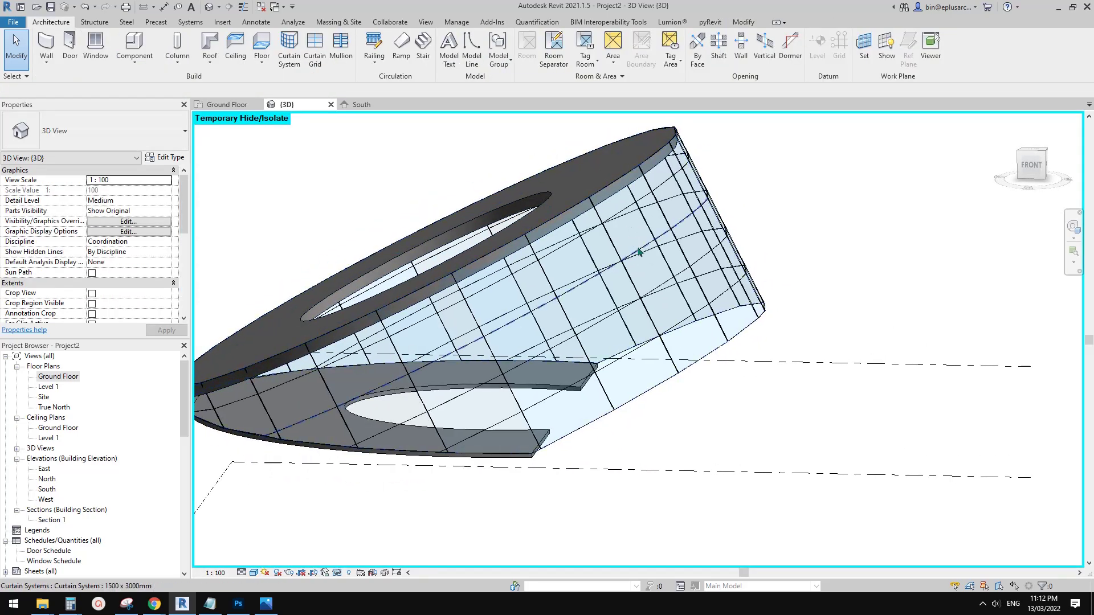
Set the curtain system type's Grid 2 spacing to 9000 and assign Rectangular Mullion : 50 x 150mm to the Grid 1 and Grid 2 mullions.
{"action": "left_click", "coordinate": [592, 302]}
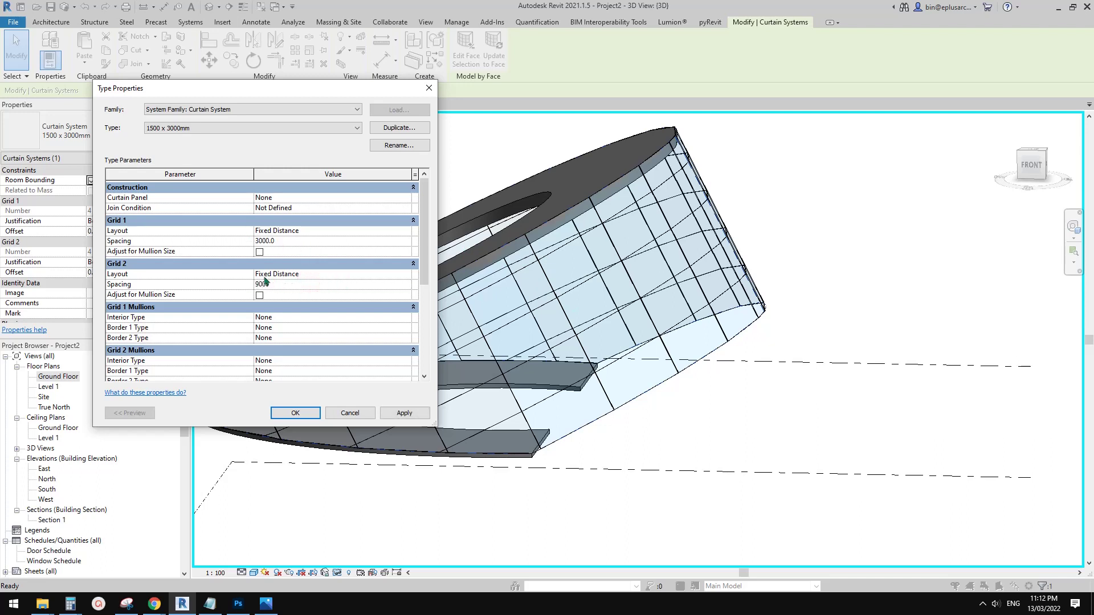
{"action": "left_click", "coordinate": [408, 411]}
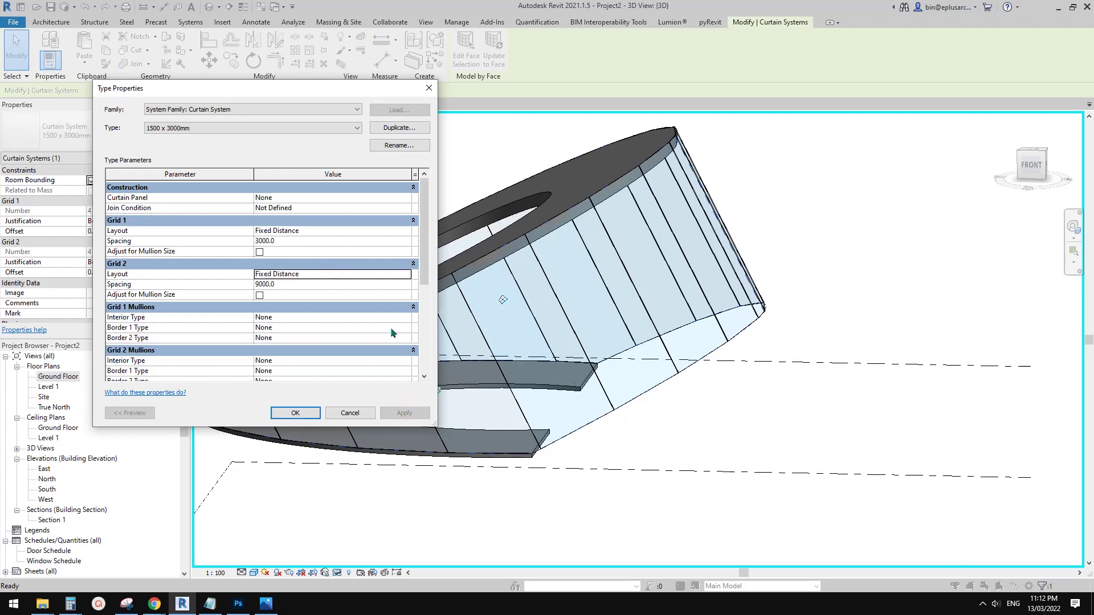
{"action": "scroll", "coordinate": [391, 332], "scroll_direction": "down", "scroll_amount": 1}
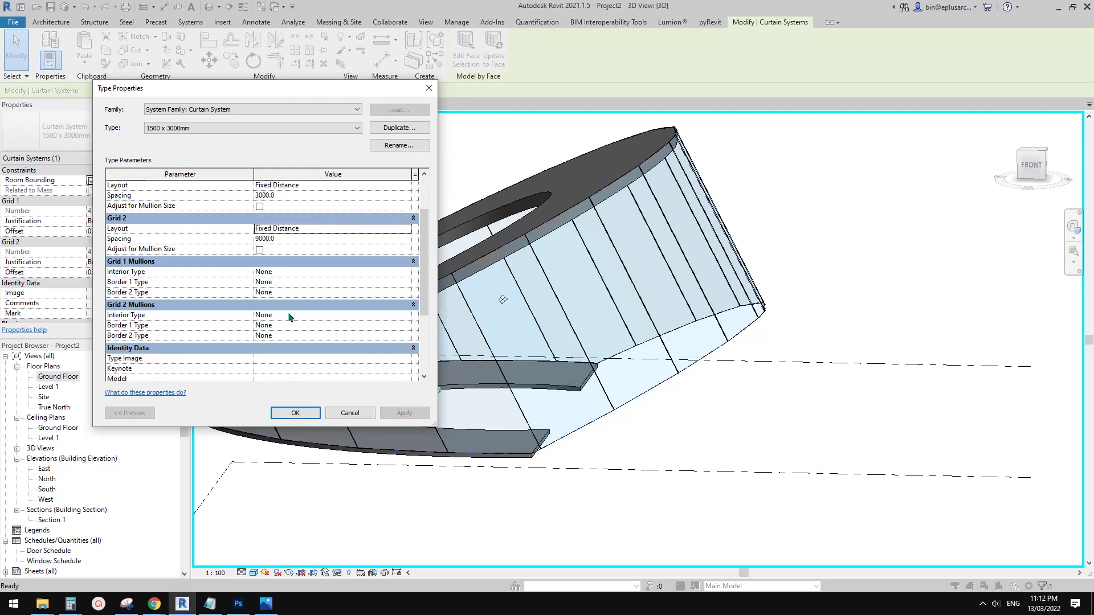
{"action": "left_click", "coordinate": [406, 316]}
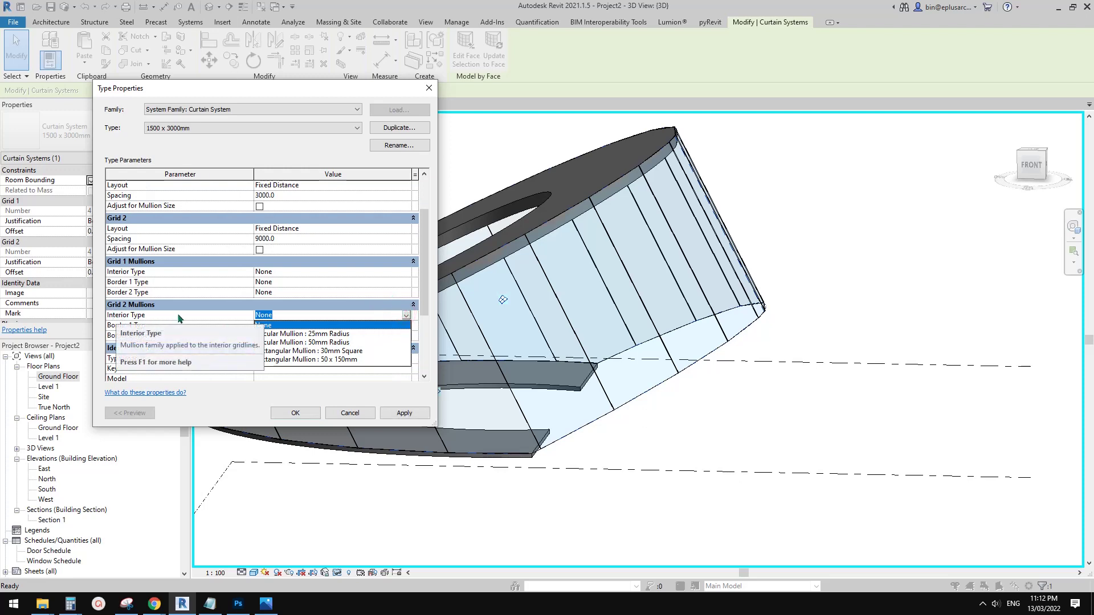
{"action": "left_click", "coordinate": [346, 359]}
{"action": "left_click", "coordinate": [410, 272]}
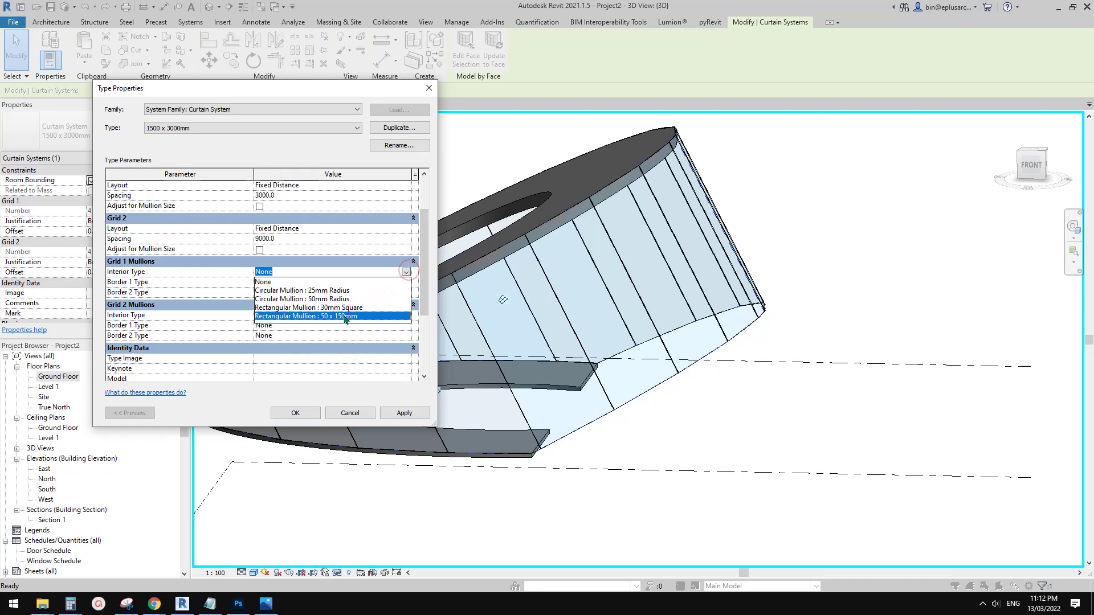
{"action": "left_click", "coordinate": [342, 314]}
{"action": "left_click", "coordinate": [397, 412]}
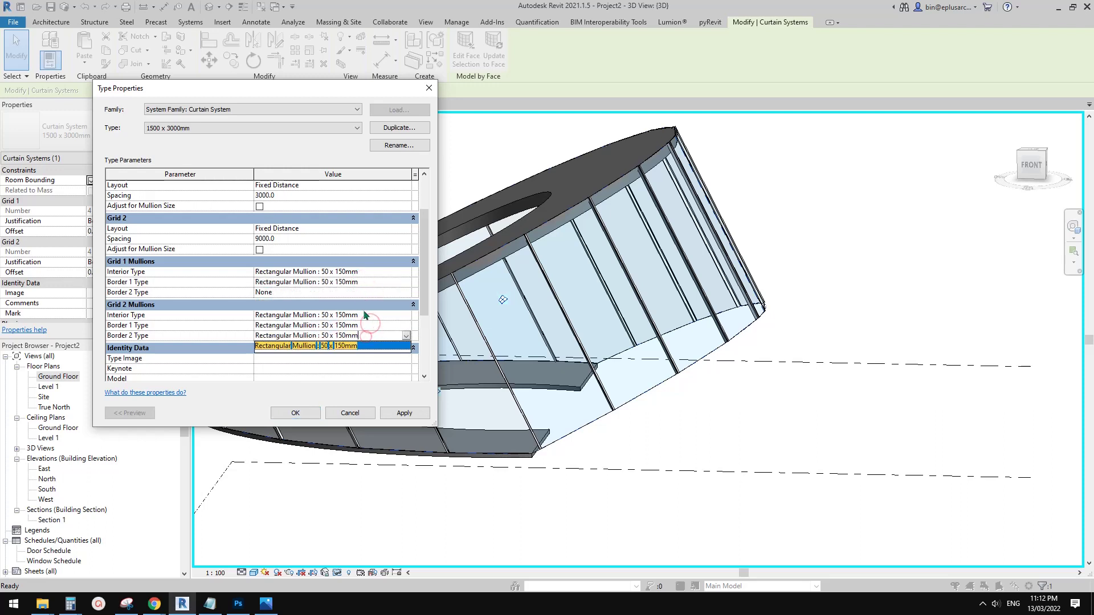
{"action": "left_click", "coordinate": [405, 413]}
{"action": "left_click", "coordinate": [295, 412]}
Restore the temporarily hidden generic model in the 3D view, with the ring seen from behind.
{"action": "scroll", "coordinate": [656, 311], "scroll_direction": "down", "scroll_amount": 2}
{"action": "middle_click_drag", "start_coordinate": [655, 311], "coordinate": [628, 435], "text": "shift"}
{"action": "key", "text": "Escape"}
{"action": "scroll", "coordinate": [397, 368], "scroll_direction": "down", "scroll_amount": 2}
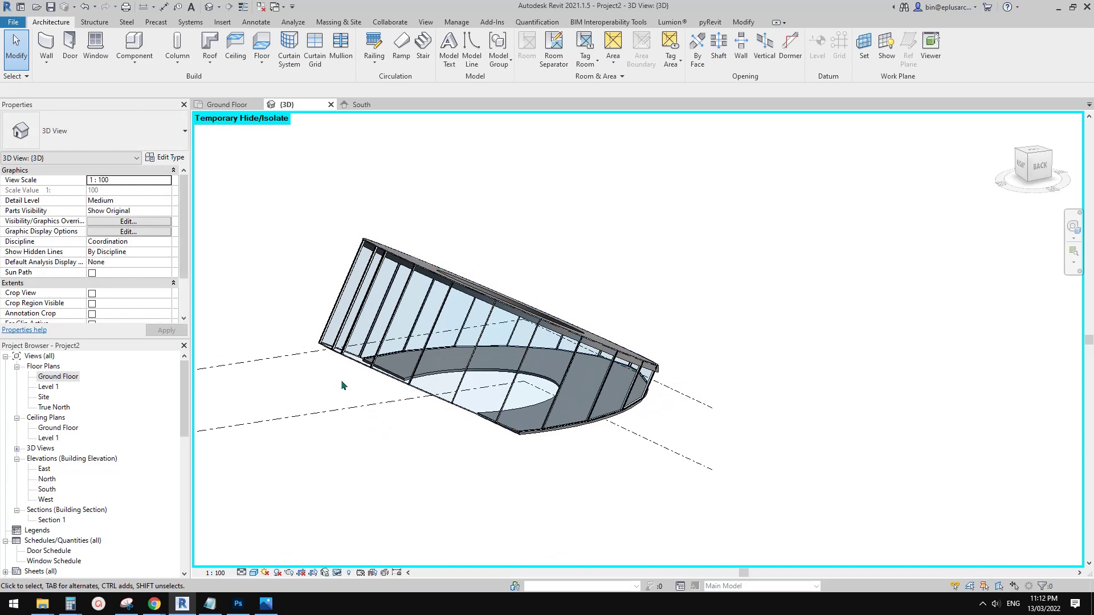
{"action": "key", "text": "r"}
{"action": "scroll", "coordinate": [509, 360], "scroll_direction": "up", "scroll_amount": 2}
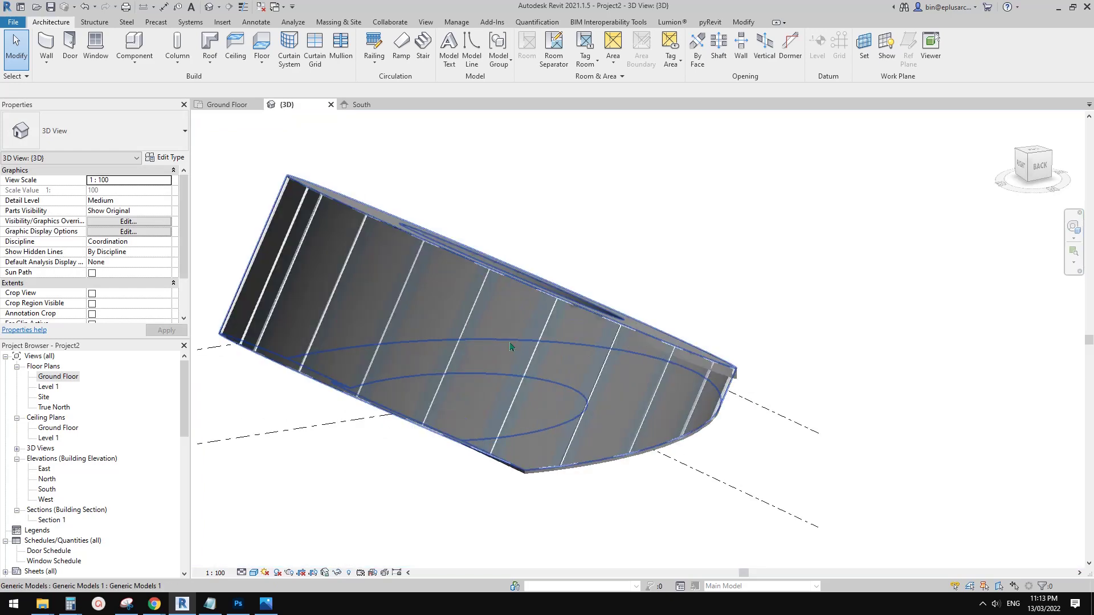
Open the ring's generic model for in-place editing and view its sloping reference planes in the South elevation.
{"action": "left_click", "coordinate": [512, 312]}
{"action": "scroll", "coordinate": [512, 326], "scroll_direction": "down", "scroll_amount": 2}
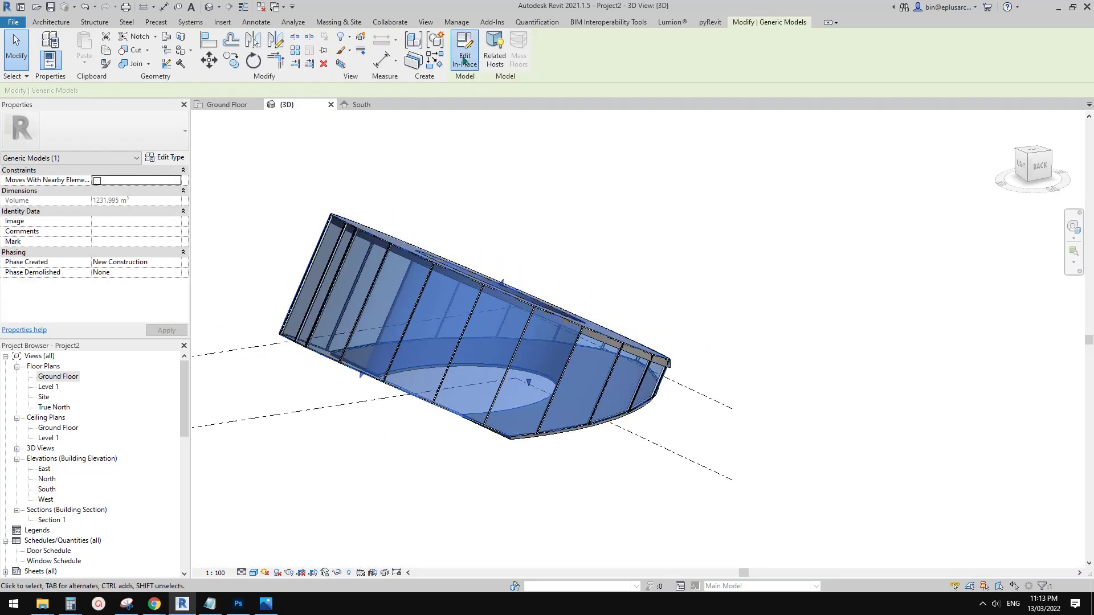
{"action": "left_click", "coordinate": [464, 60]}
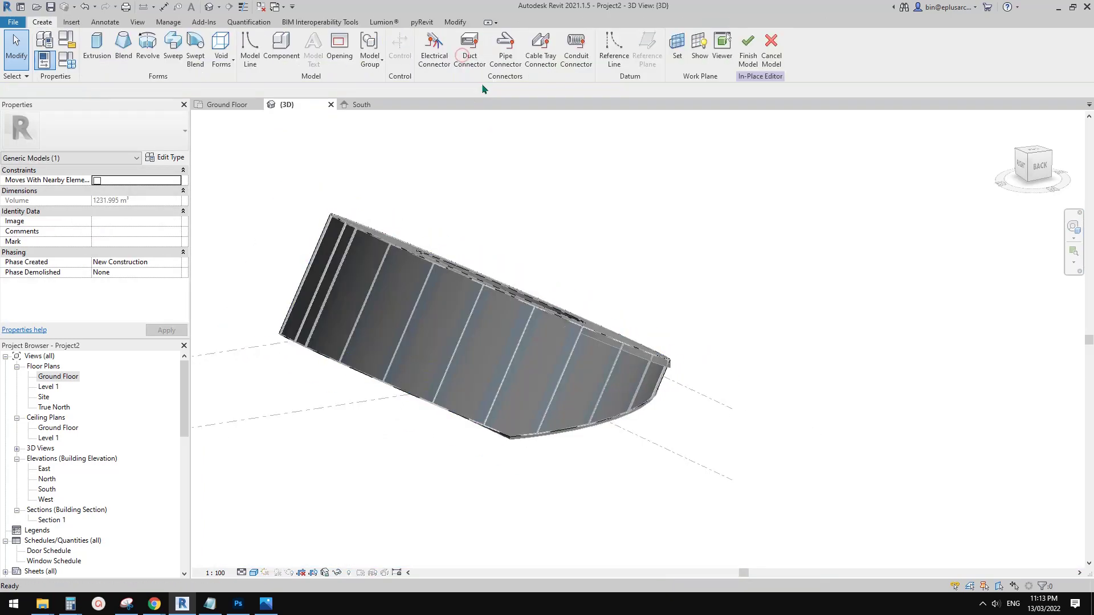
{"action": "double_click", "coordinate": [47, 489]}
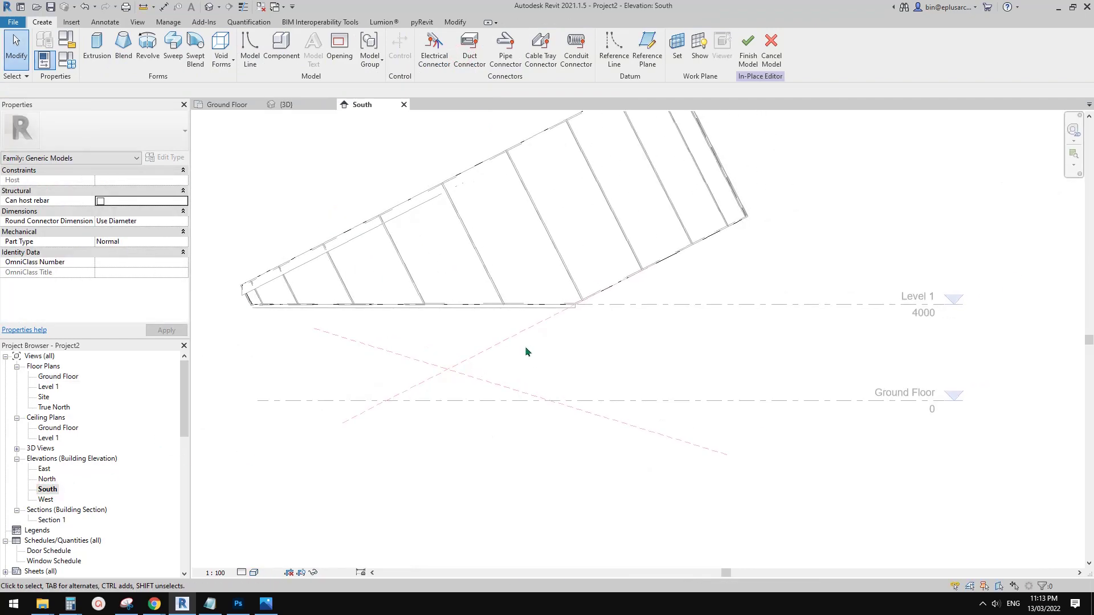
{"action": "scroll", "coordinate": [419, 392], "scroll_direction": "up", "scroll_amount": 1}
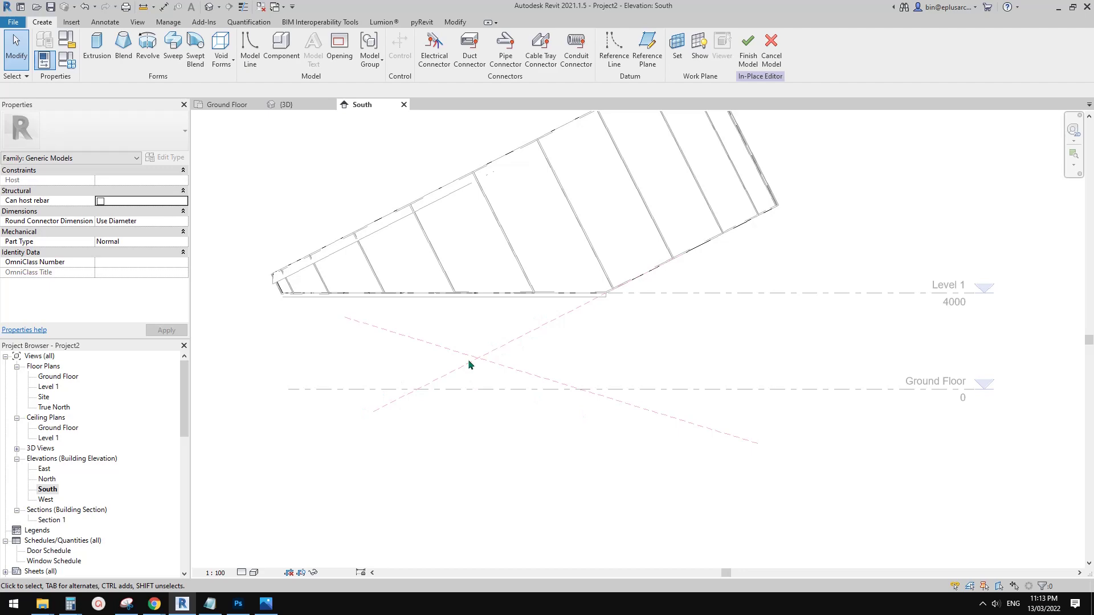
{"action": "middle_click_drag", "start_coordinate": [515, 307], "coordinate": [539, 328]}
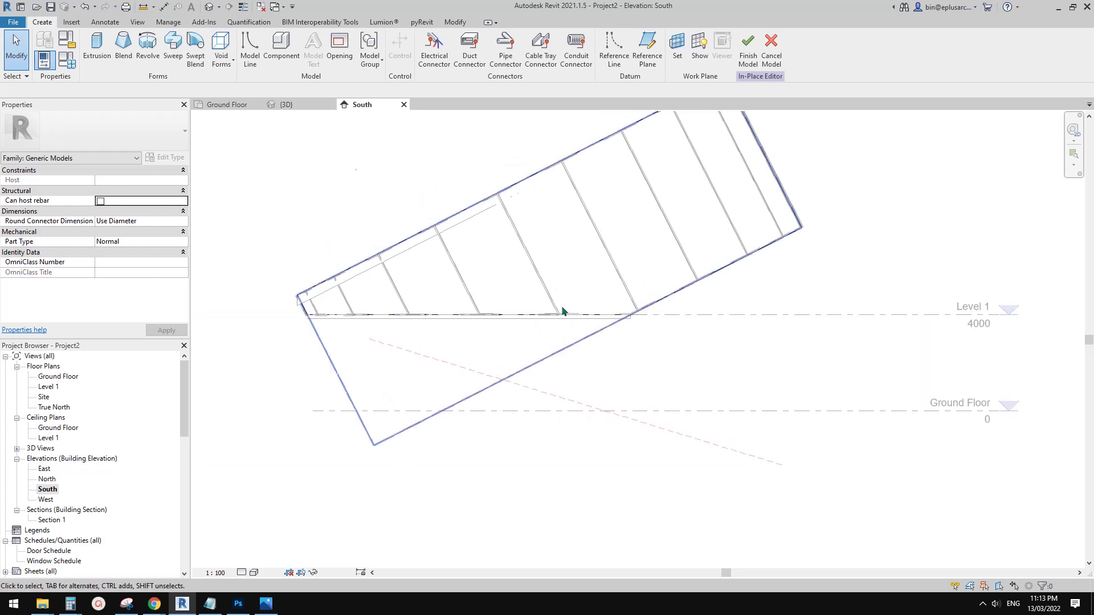
Start a solid extrusion in the 3D view and set its work plane to Reference Plane : 2.
{"action": "left_click", "coordinate": [210, 11]}
{"action": "middle_click_drag", "start_coordinate": [530, 224], "coordinate": [604, 338], "text": "shift"}
{"action": "scroll", "coordinate": [441, 197], "scroll_direction": "down", "scroll_amount": 2}
{"action": "middle_click_drag", "start_coordinate": [441, 196], "coordinate": [435, 202], "text": "shift"}
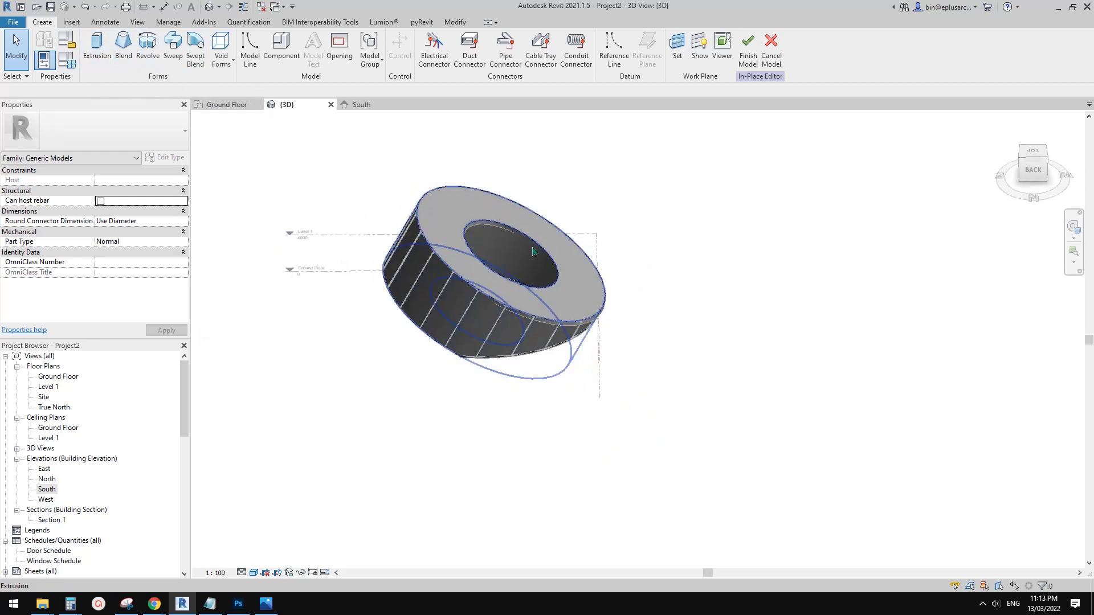
{"action": "left_click", "coordinate": [95, 48]}
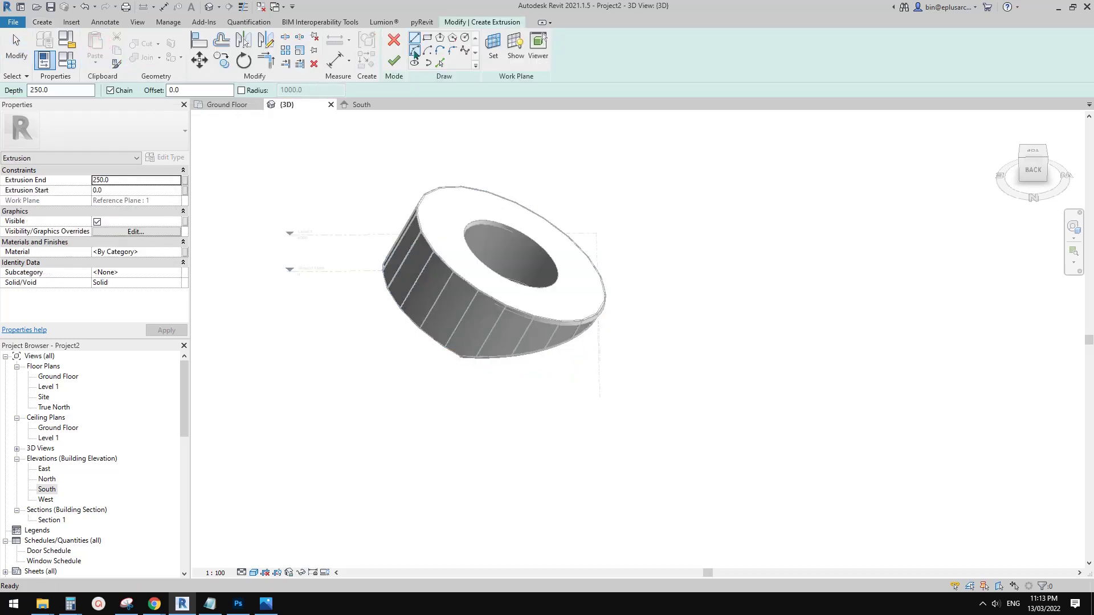
{"action": "left_click", "coordinate": [497, 47]}
{"action": "left_click", "coordinate": [385, 248]}
{"action": "left_click", "coordinate": [375, 279]}
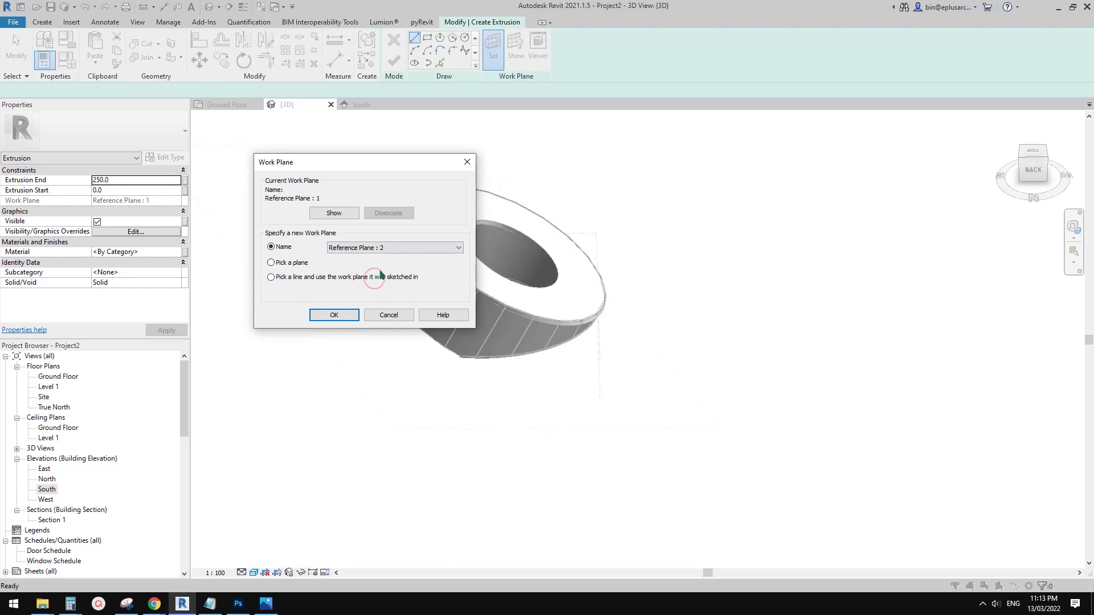
{"action": "left_click", "coordinate": [334, 315]}
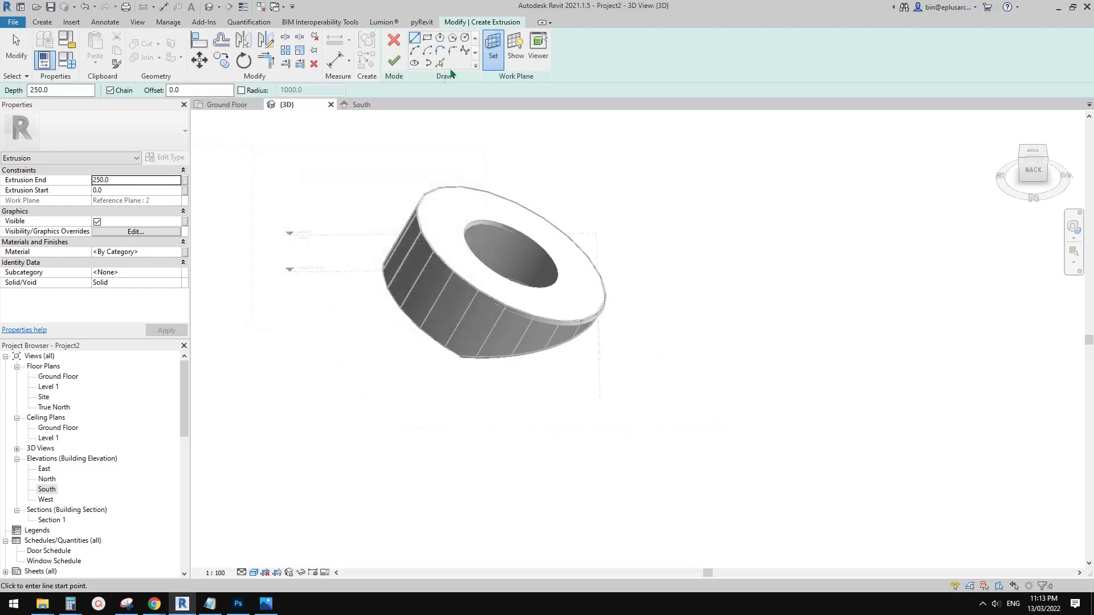
Extrude two concentric circles around the existing ring, the inner one 14000 mm in radius, into a larger ring about 12142 mm deep.
{"action": "left_click", "coordinate": [465, 42]}
{"action": "mouse_move", "coordinate": [533, 214]}
{"action": "middle_mouse_down", "text": "shift"}
{"action": "mouse_move", "coordinate": [548, 241]}
{"action": "mouse_move", "coordinate": [533, 381]}
{"action": "mouse_move", "coordinate": [510, 307]}
{"action": "middle_mouse_up", "text": "shift"}
{"action": "left_click", "coordinate": [510, 306]}
{"action": "left_click", "coordinate": [614, 315]}
{"action": "left_click", "coordinate": [510, 306]}
{"action": "left_click", "coordinate": [693, 339]}
{"action": "key", "text": "Escape"}
{"action": "mouse_move", "coordinate": [592, 328]}
{"action": "middle_mouse_down", "text": "shift"}
{"action": "mouse_move", "coordinate": [570, 296]}
{"action": "mouse_move", "coordinate": [593, 293]}
{"action": "mouse_move", "coordinate": [589, 320]}
{"action": "mouse_move", "coordinate": [592, 257]}
{"action": "mouse_move", "coordinate": [604, 279]}
{"action": "mouse_move", "coordinate": [649, 263]}
{"action": "mouse_move", "coordinate": [588, 316]}
{"action": "middle_mouse_up", "text": "shift"}
{"action": "left_click", "coordinate": [464, 305]}
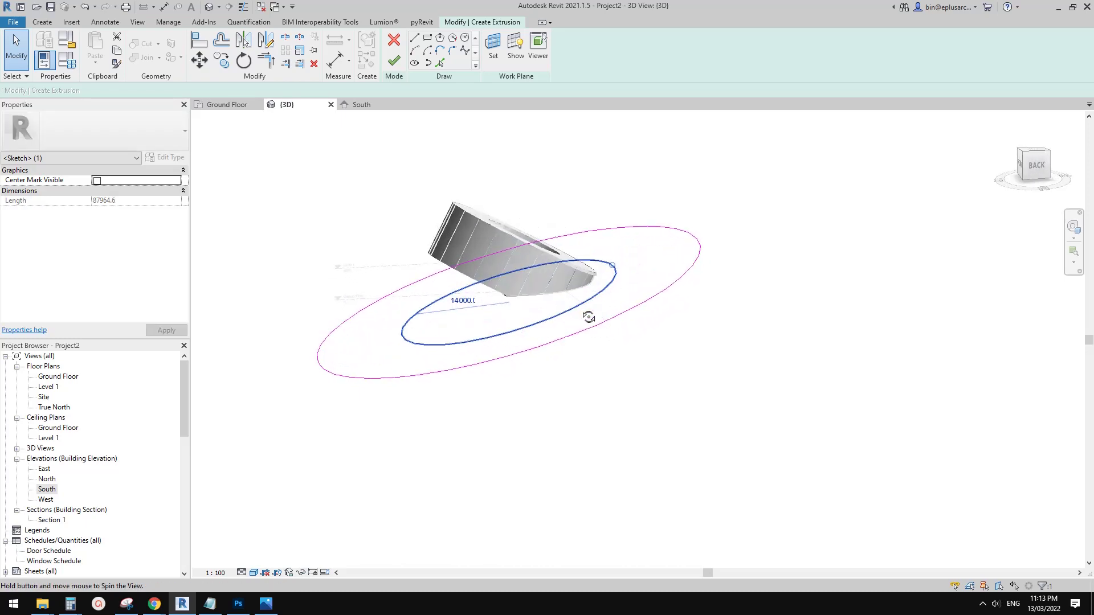
{"action": "left_click", "coordinate": [394, 61]}
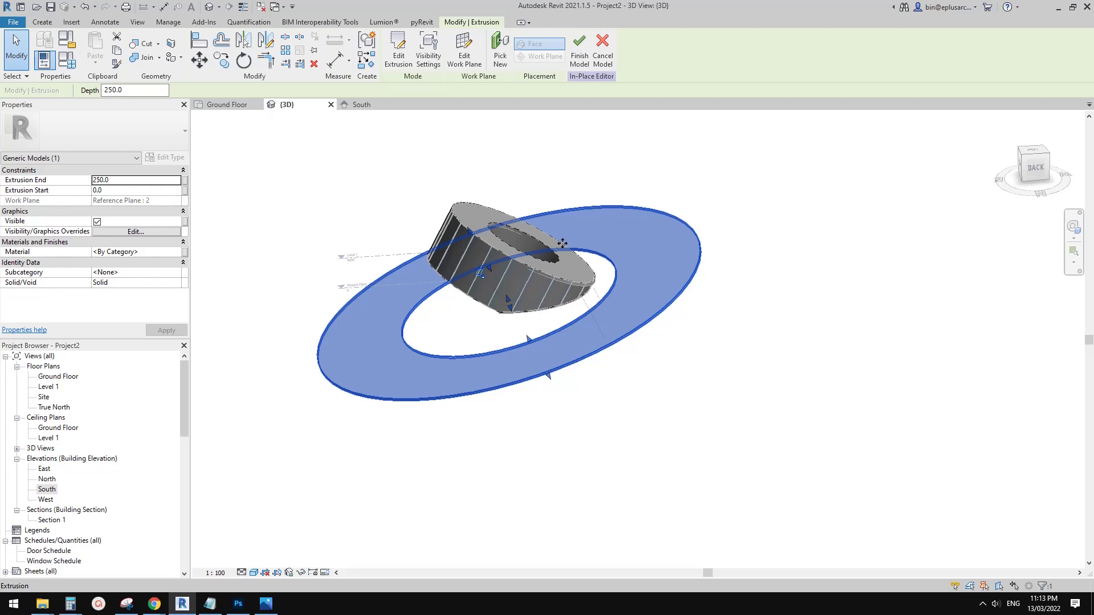
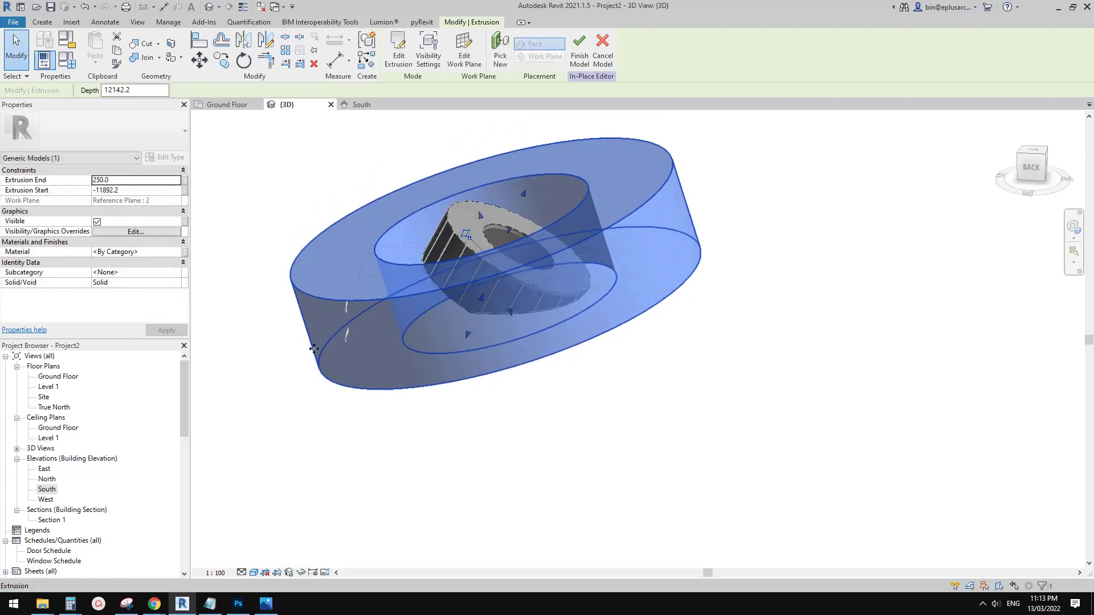
Create a void extrusion on the Ground Floor plan from a rectangle about 84000 x 64000 mm enclosing the larger ring.
{"action": "double_click", "coordinate": [68, 376]}
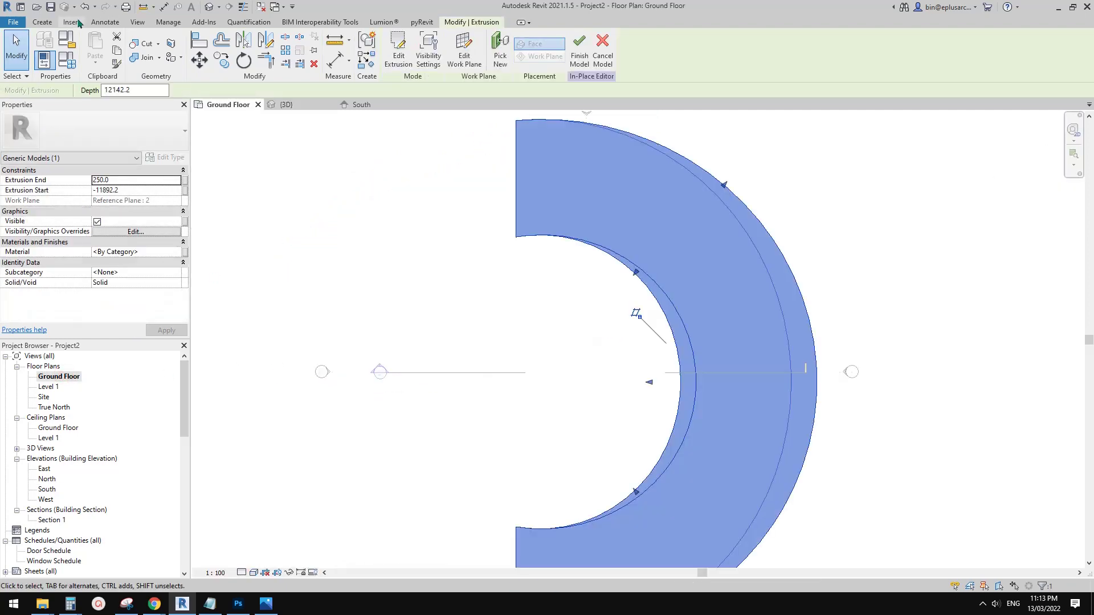
{"action": "scroll", "coordinate": [433, 199], "scroll_direction": "down", "scroll_amount": 2}
{"action": "left_click", "coordinate": [50, 23]}
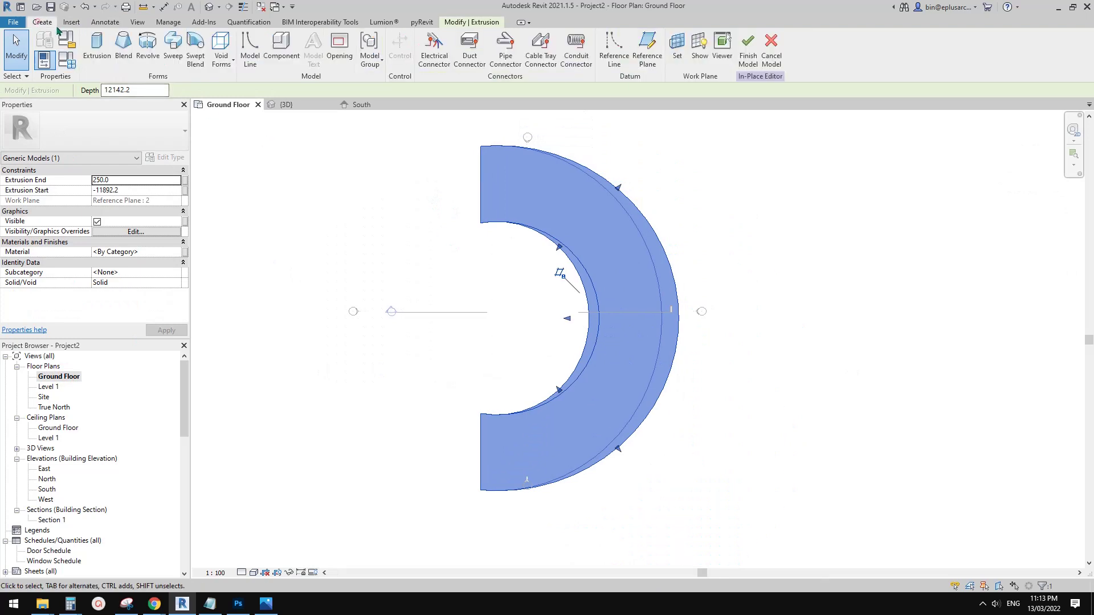
{"action": "left_click", "coordinate": [221, 54]}
{"action": "left_click", "coordinate": [239, 83]}
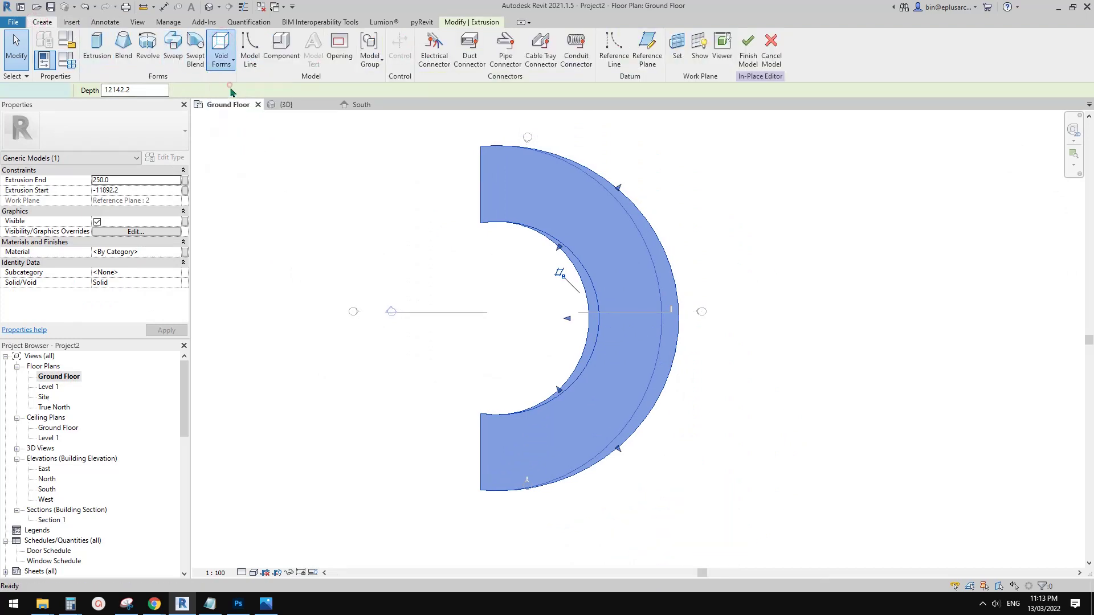
{"action": "scroll", "coordinate": [433, 152], "scroll_direction": "down", "scroll_amount": 2}
{"action": "left_click", "coordinate": [357, 157]}
{"action": "left_click", "coordinate": [688, 409]}
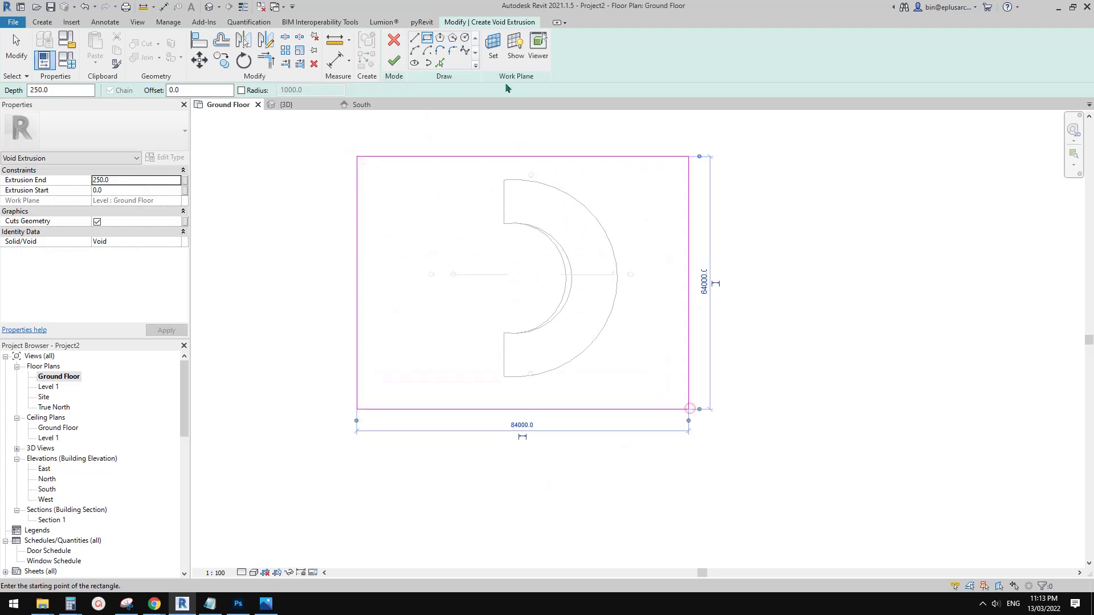
{"action": "left_click", "coordinate": [398, 62]}
Stretch the void extrusion downward to a start of about -11038 mm so it cuts through the larger ring's lower part.
{"action": "left_click", "coordinate": [208, 6]}
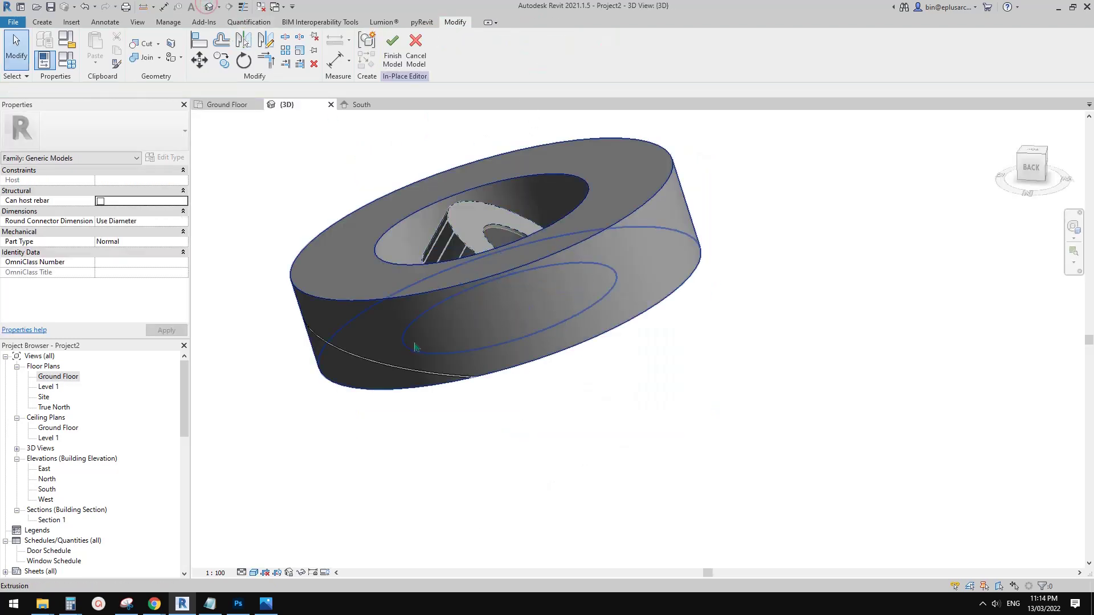
{"action": "left_click", "coordinate": [421, 372]}
{"action": "scroll", "coordinate": [462, 377], "scroll_direction": "down", "scroll_amount": 2}
{"action": "middle_click_drag", "start_coordinate": [462, 377], "coordinate": [487, 357], "text": "shift"}
{"action": "left_click_drag", "start_coordinate": [520, 349], "coordinate": [503, 392]}
{"action": "middle_click_drag", "start_coordinate": [500, 378], "coordinate": [624, 354], "text": "shift"}
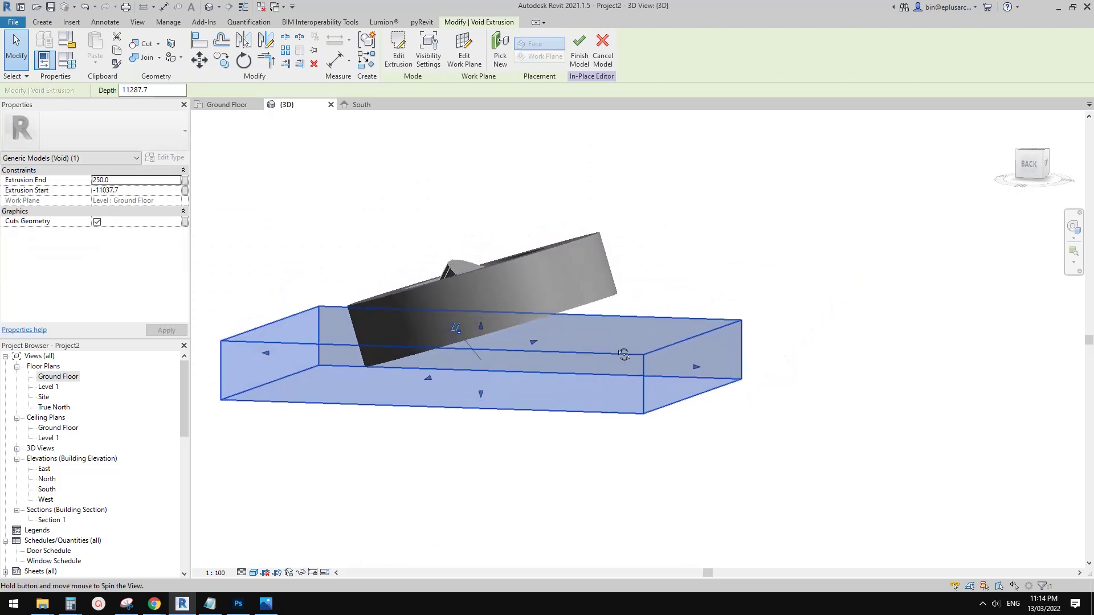
{"action": "left_click", "coordinate": [775, 236]}
{"action": "middle_click_drag", "start_coordinate": [775, 235], "coordinate": [484, 357], "text": "shift"}
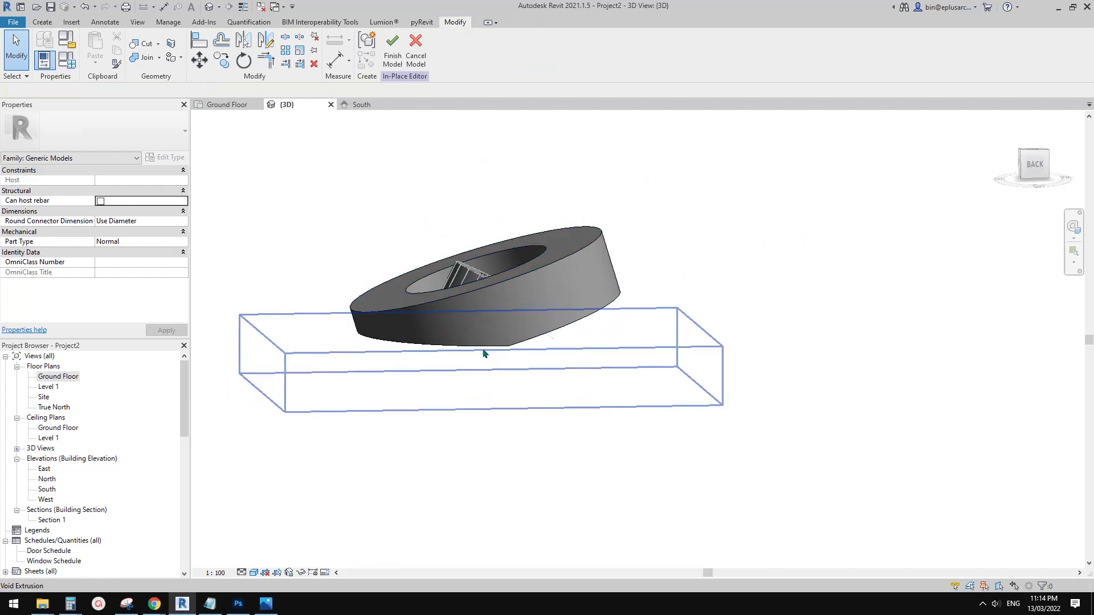
Raise the void's upper face to an extrusion end of 4000 mm and finish the in-place model.
{"action": "left_click", "coordinate": [487, 351]}
{"action": "left_click", "coordinate": [1034, 165]}
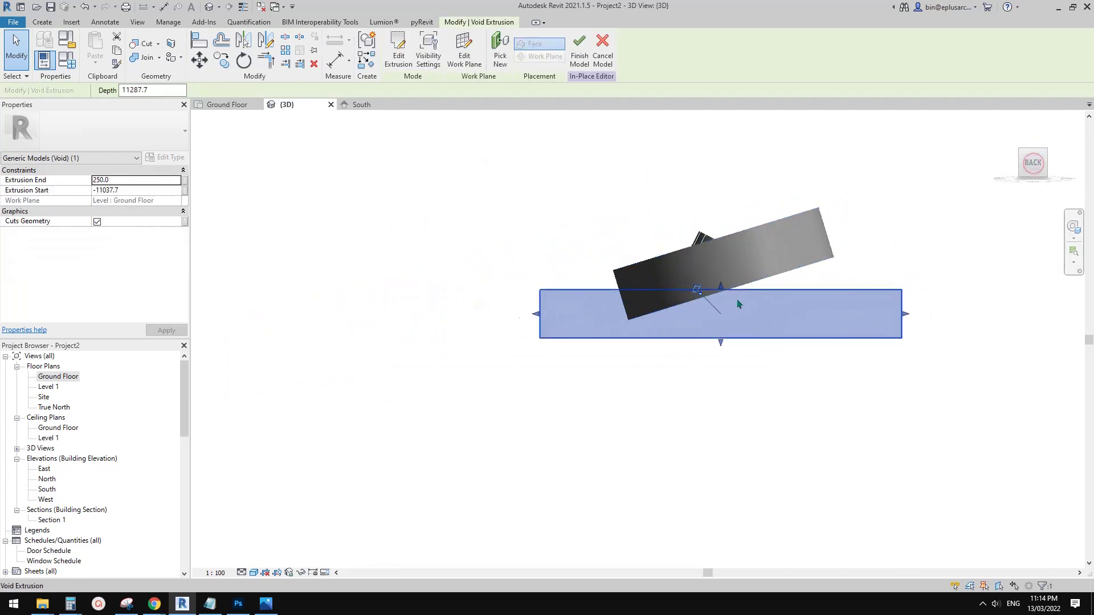
{"action": "left_click_drag", "start_coordinate": [638, 287], "coordinate": [645, 258]}
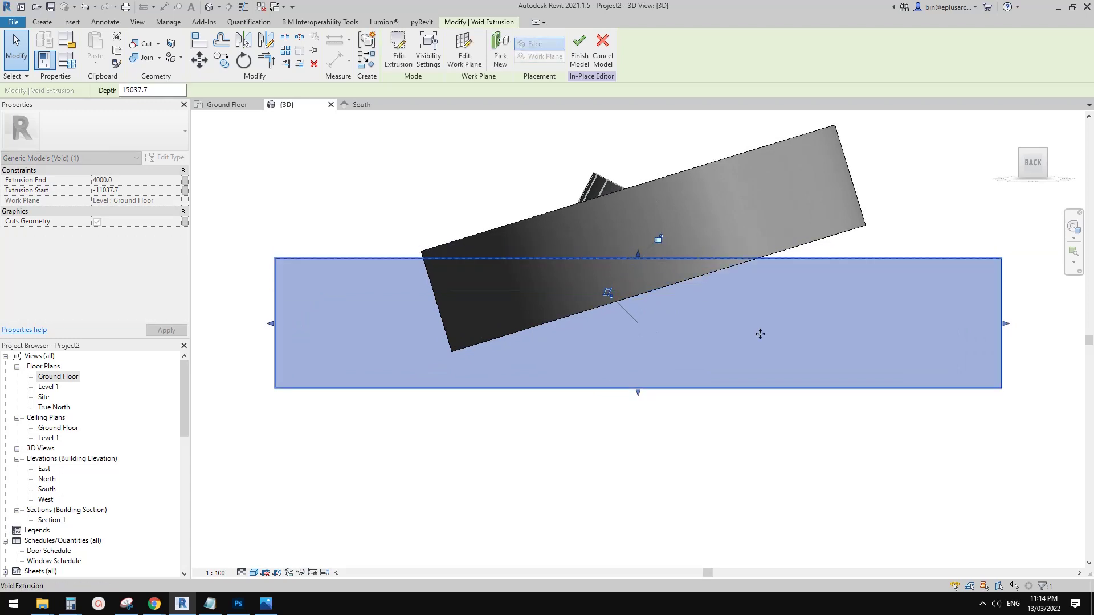
{"action": "left_click", "coordinate": [946, 207]}
{"action": "middle_click_drag", "start_coordinate": [877, 245], "coordinate": [513, 256], "text": "shift"}
{"action": "left_click", "coordinate": [392, 49]}
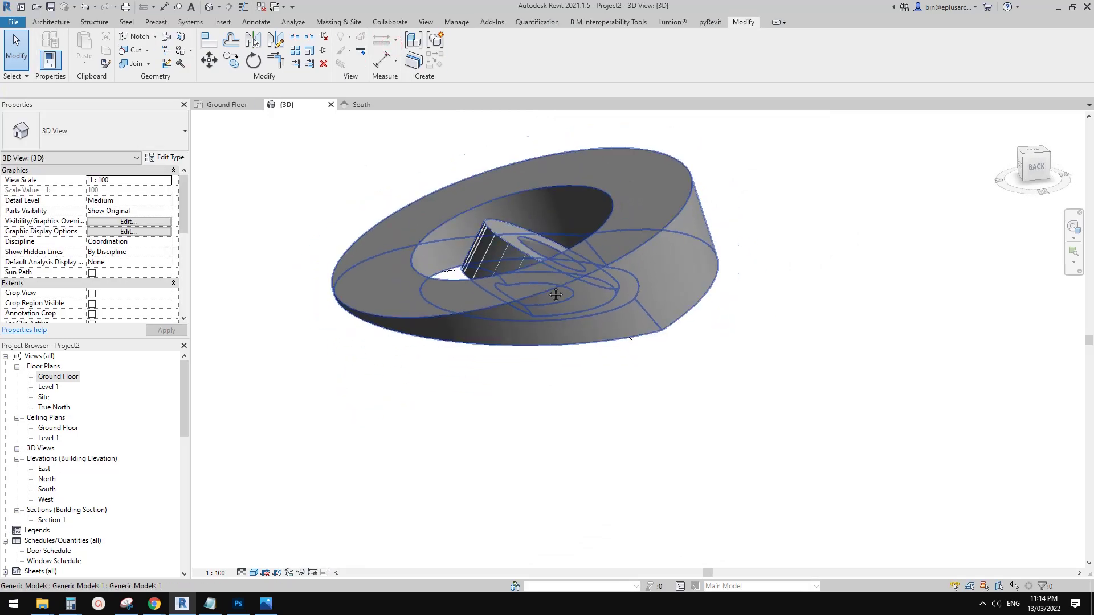
{"action": "left_click", "coordinate": [42, 23]}
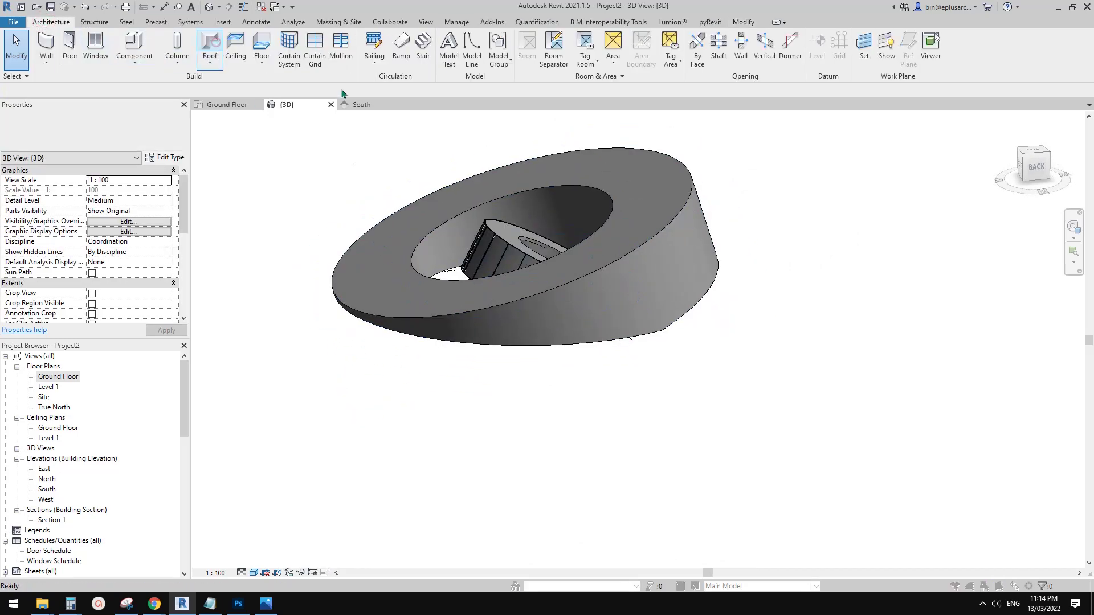
{"action": "left_click", "coordinate": [563, 234]}
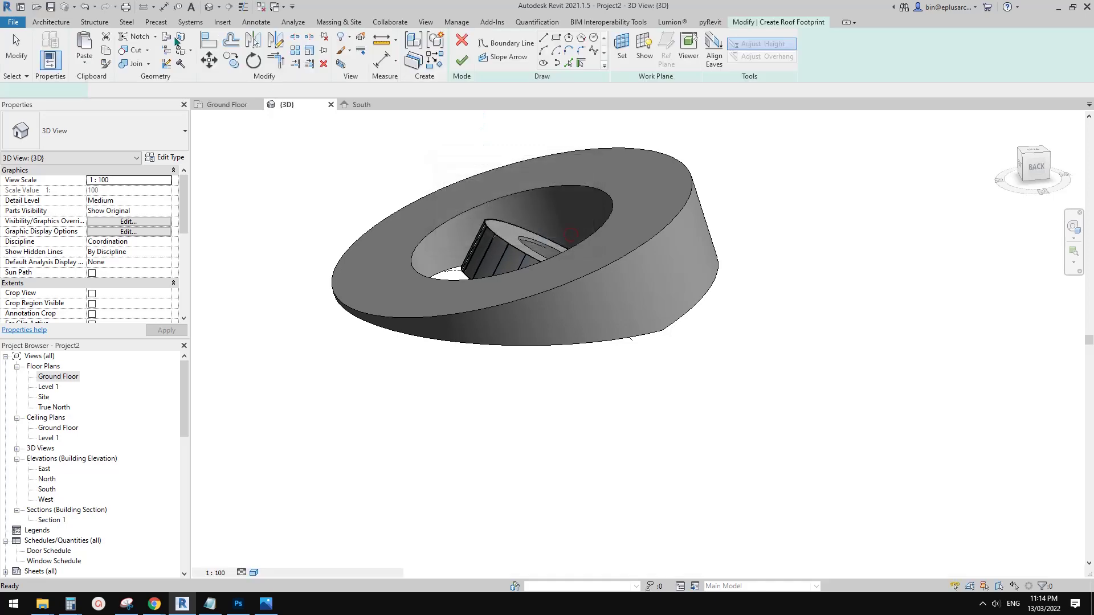
{"action": "left_click", "coordinate": [462, 41]}
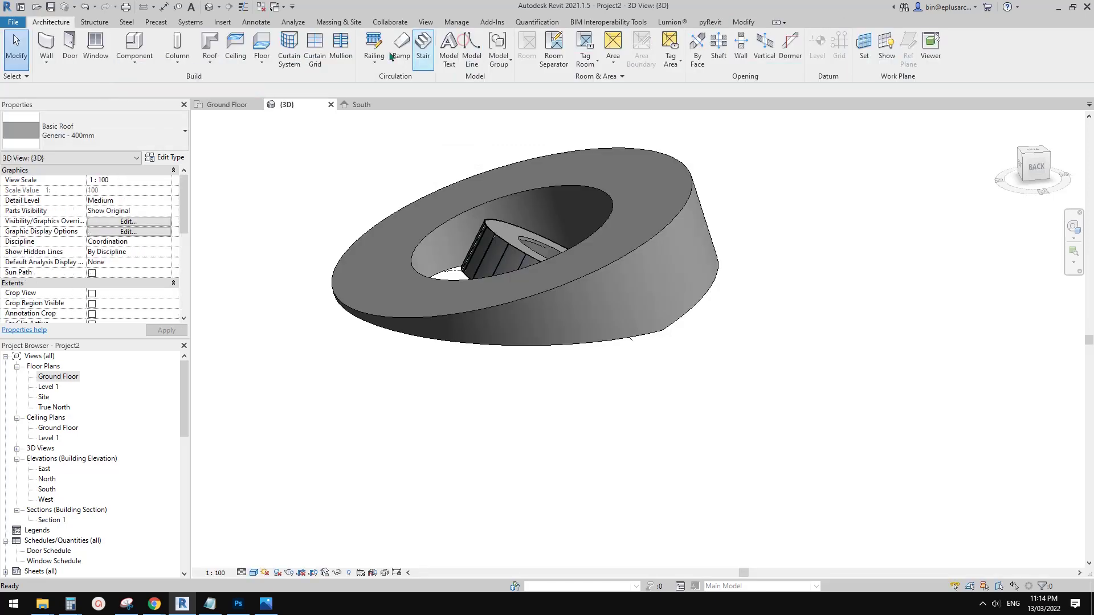
Create a Generic - 400mm roof by face on the larger ring's sloping top face.
{"action": "left_click", "coordinate": [210, 63]}
{"action": "left_click", "coordinate": [256, 132]}
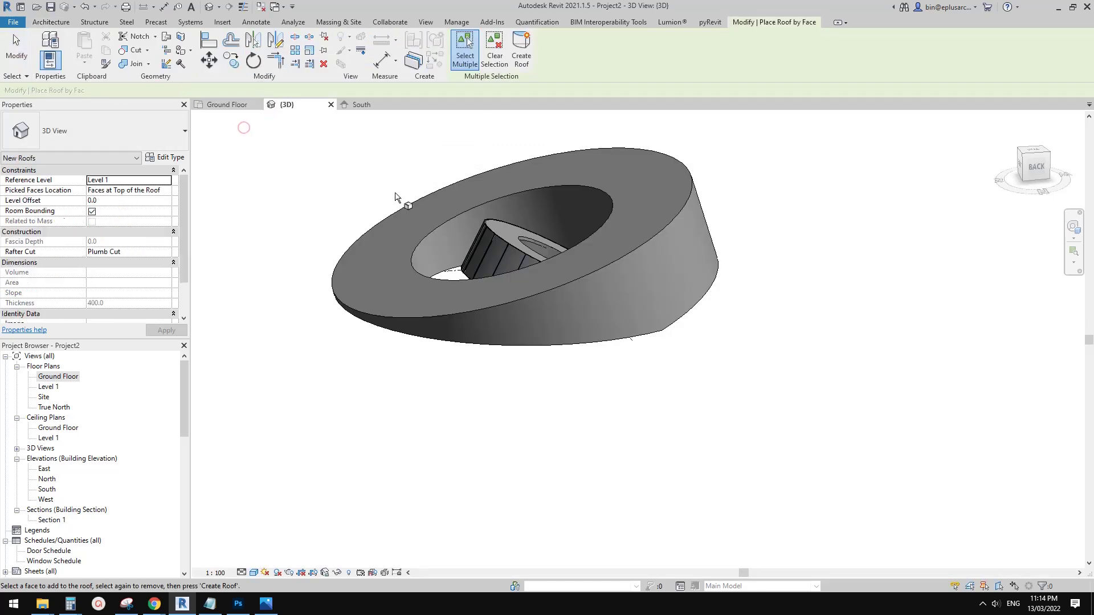
{"action": "left_click", "coordinate": [644, 208]}
{"action": "left_click", "coordinate": [525, 41]}
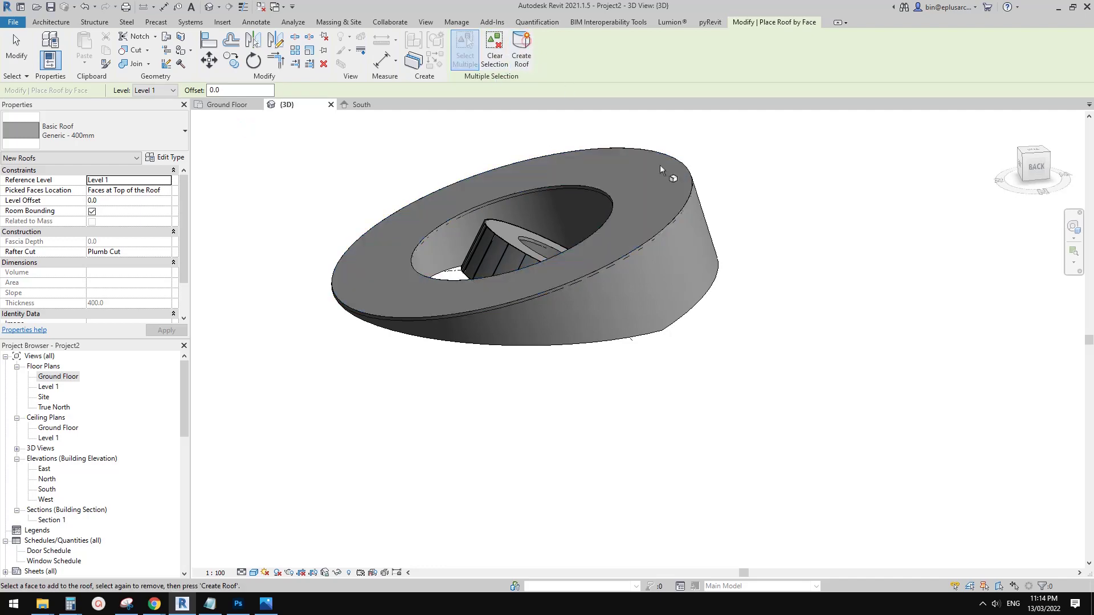
Create a Generic 150mm floor by picking the edges of the larger ring's flat underside as its boundary.
{"action": "left_click", "coordinate": [47, 23]}
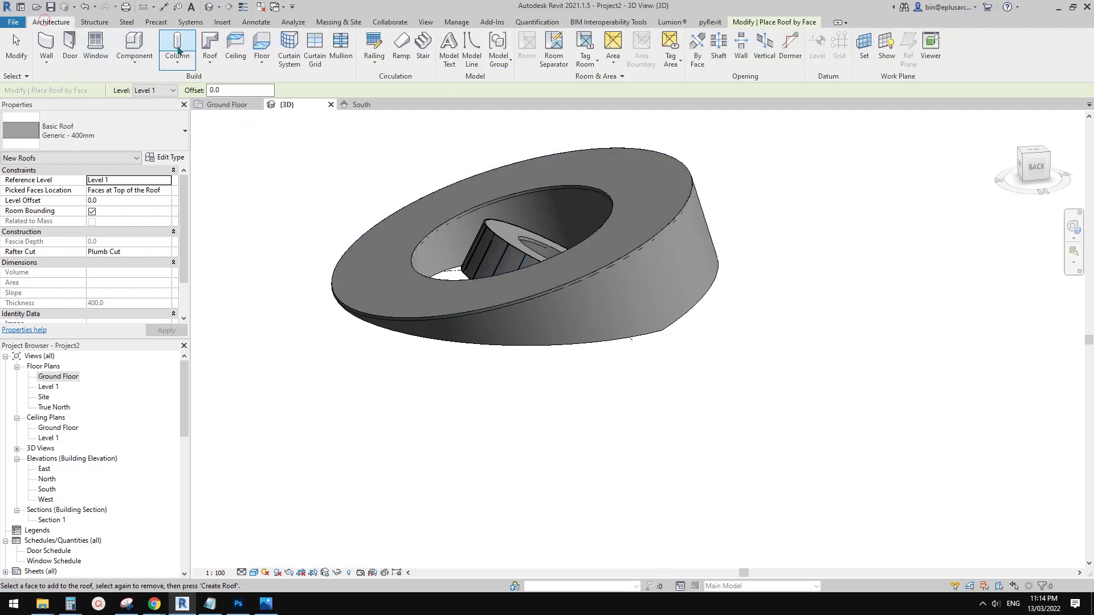
{"action": "left_click", "coordinate": [262, 45]}
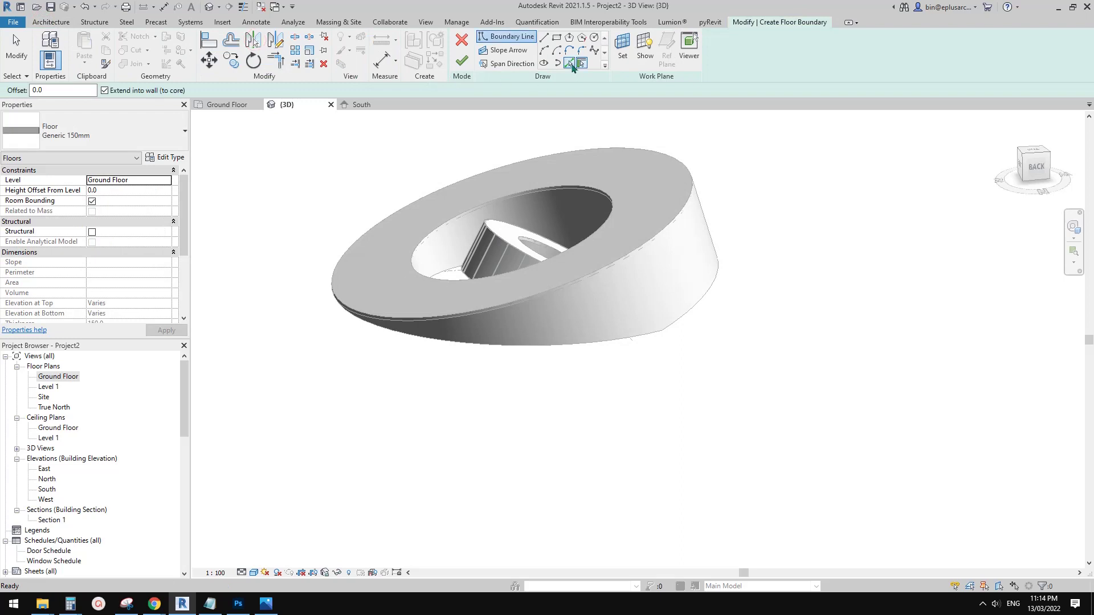
{"action": "middle_click_drag", "start_coordinate": [641, 226], "coordinate": [617, 197], "text": "shift"}
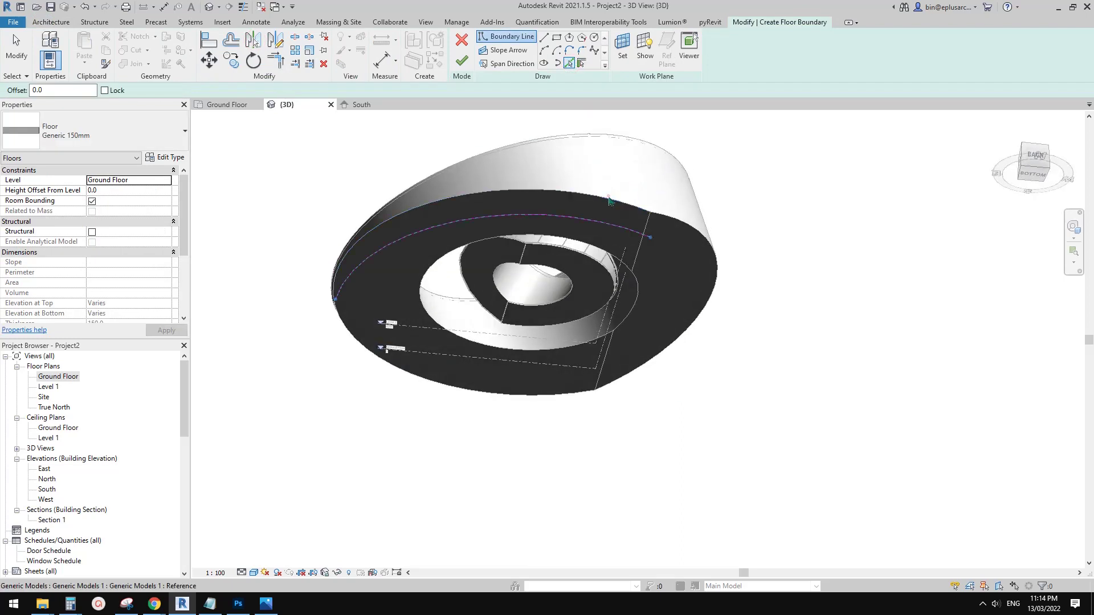
{"action": "left_click", "coordinate": [609, 257]}
{"action": "left_click", "coordinate": [528, 397]}
{"action": "left_click", "coordinate": [462, 61]}
Set the new floor's level to Level 1.
{"action": "middle_click_drag", "start_coordinate": [513, 336], "coordinate": [530, 368], "text": "shift"}
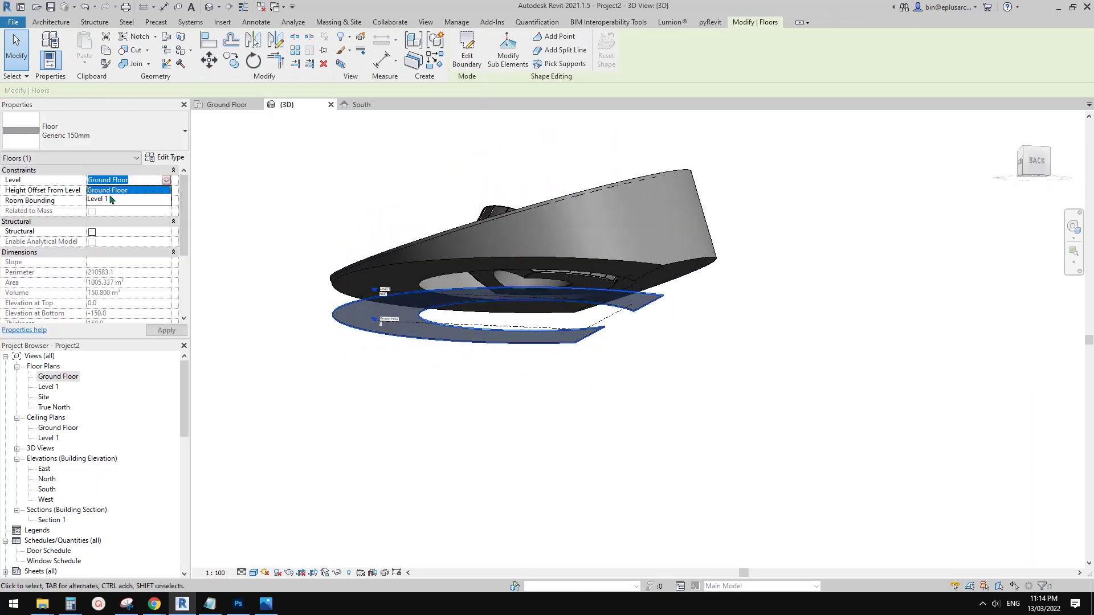
{"action": "left_click", "coordinate": [103, 200]}
{"action": "middle_click_drag", "start_coordinate": [539, 182], "coordinate": [669, 276], "text": "shift"}
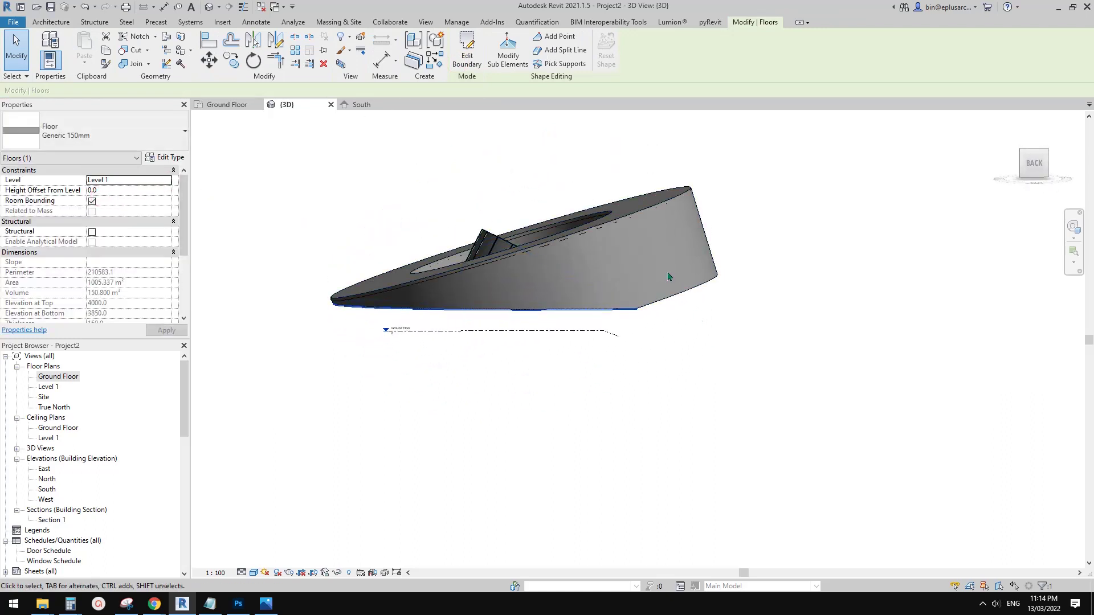
Apply the 1500 x 3000mm curtain system to the larger ring's side faces.
{"action": "left_click", "coordinate": [50, 25]}
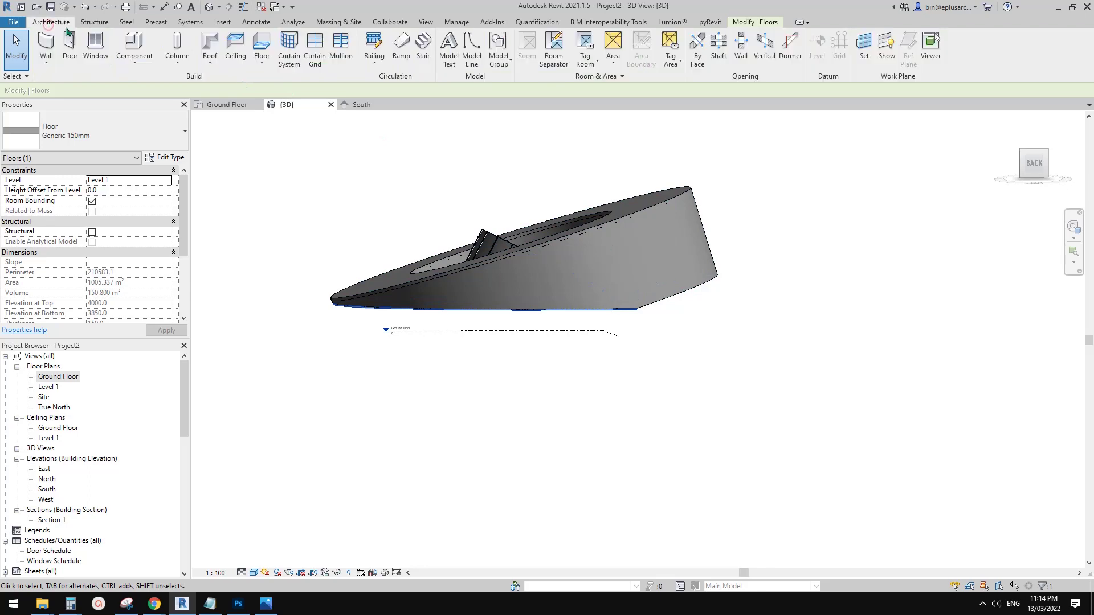
{"action": "left_click", "coordinate": [291, 47]}
{"action": "middle_click_drag", "start_coordinate": [638, 262], "coordinate": [405, 266], "text": "shift"}
{"action": "left_click", "coordinate": [449, 289]}
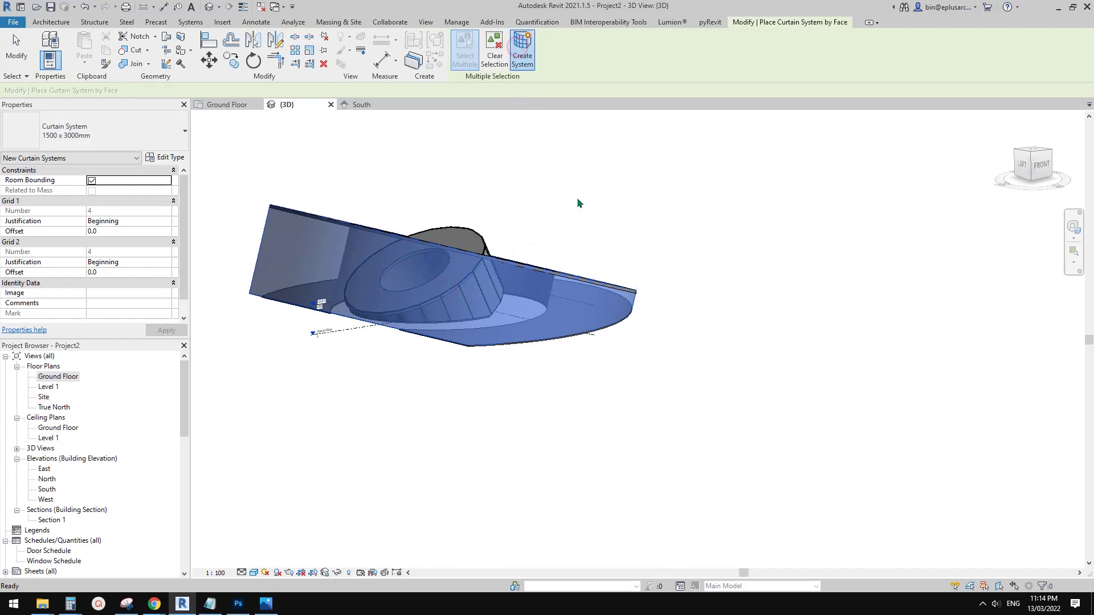
{"action": "middle_click_drag", "start_coordinate": [527, 272], "coordinate": [723, 278], "text": "shift"}
{"action": "scroll", "coordinate": [577, 317], "scroll_direction": "up", "scroll_amount": 2}
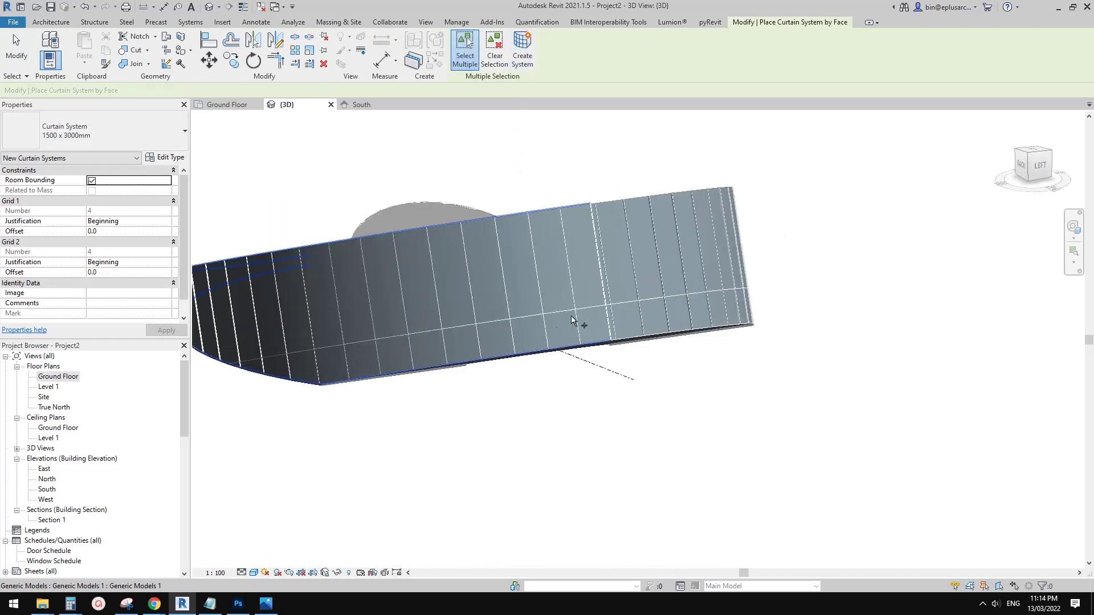
{"action": "key", "text": "Escape"}
{"action": "key", "text": "Escape"}
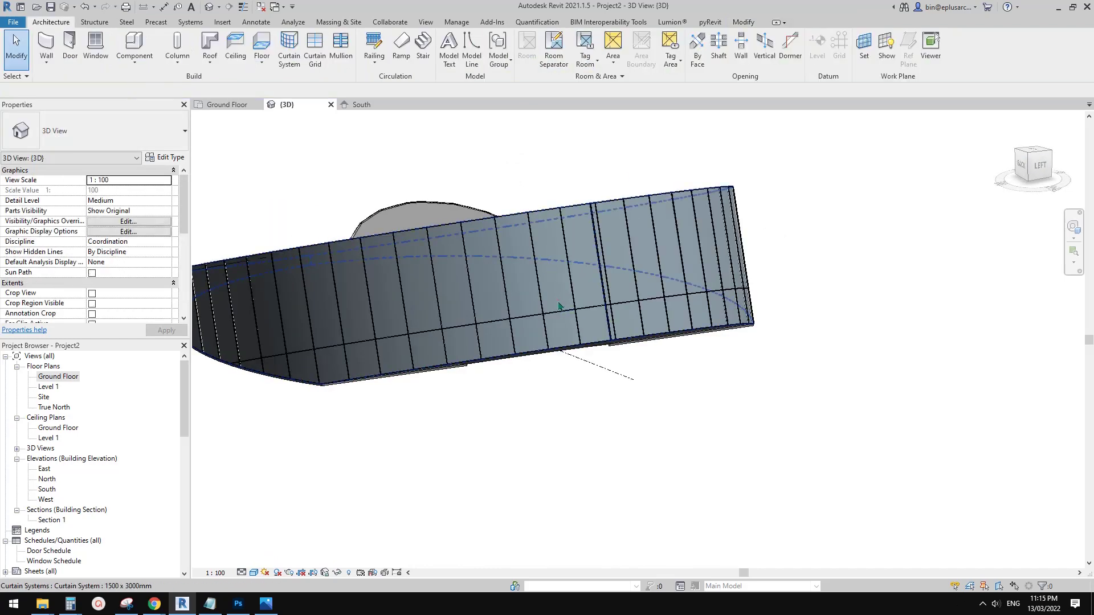
Change the Grid 2 layout of the 1500 x 3000mm curtain system type to Maximum Spacing.
{"action": "left_click", "coordinate": [559, 306]}
{"action": "middle_click_drag", "start_coordinate": [557, 306], "coordinate": [609, 315], "text": "shift"}
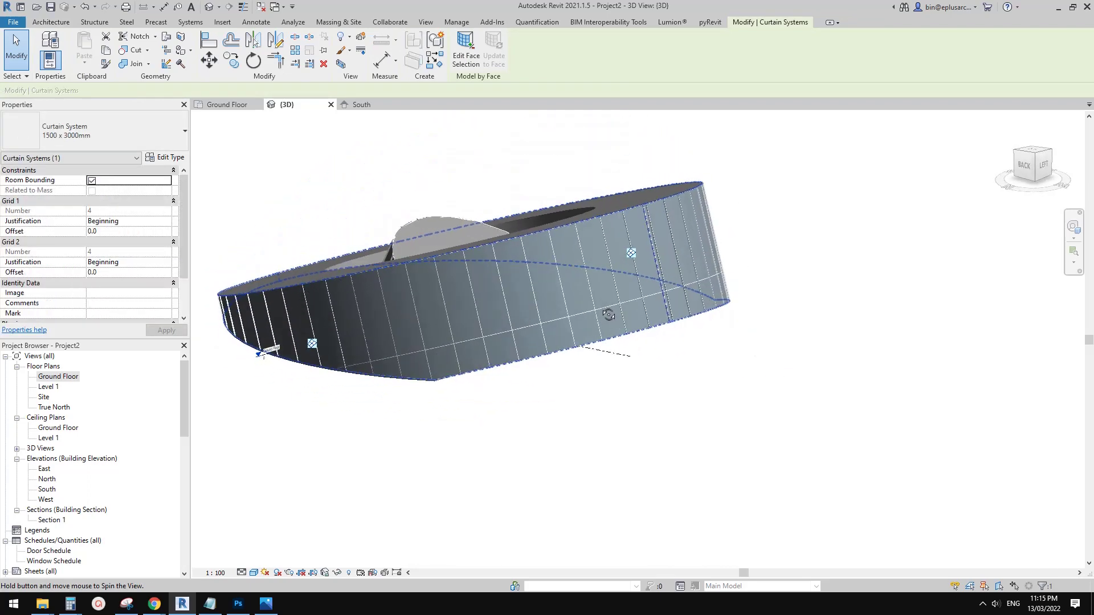
{"action": "left_click", "coordinate": [171, 159]}
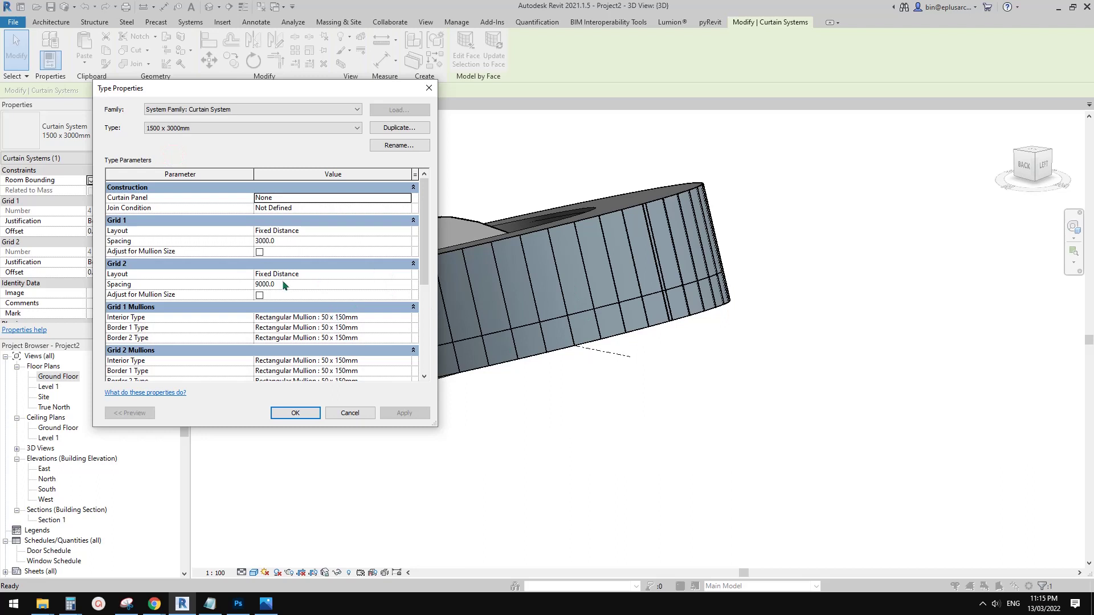
{"action": "left_click", "coordinate": [405, 274]}
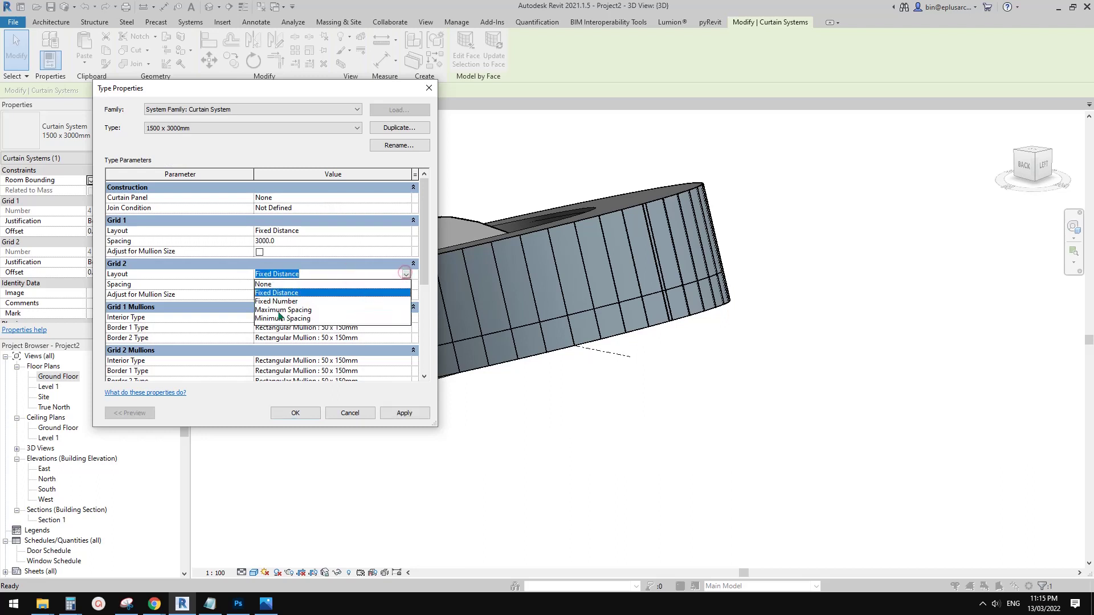
{"action": "left_click", "coordinate": [288, 310]}
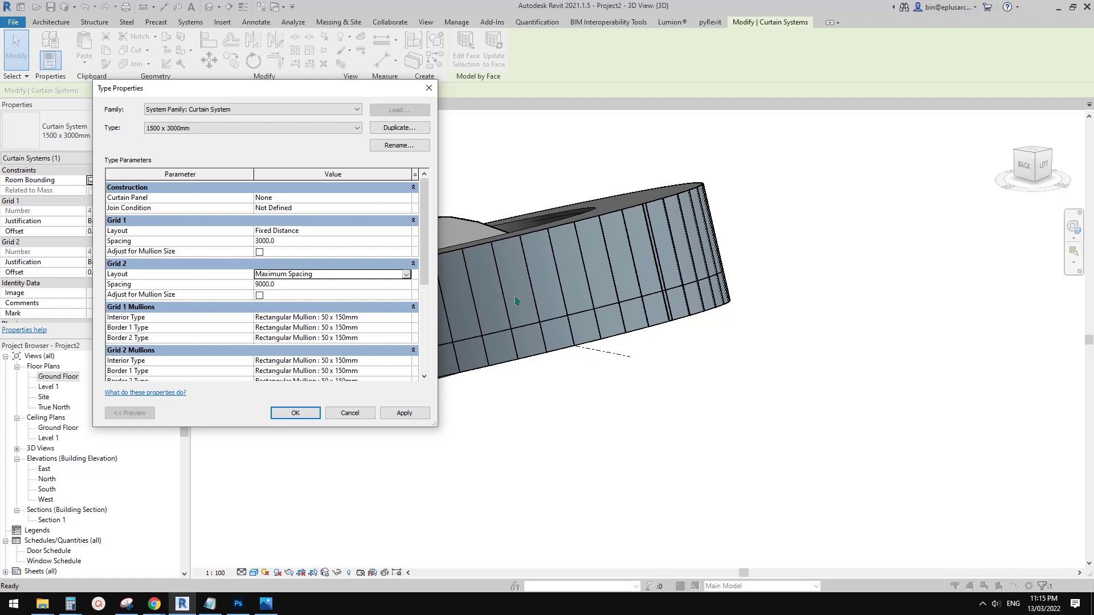
{"action": "left_click", "coordinate": [302, 411]}
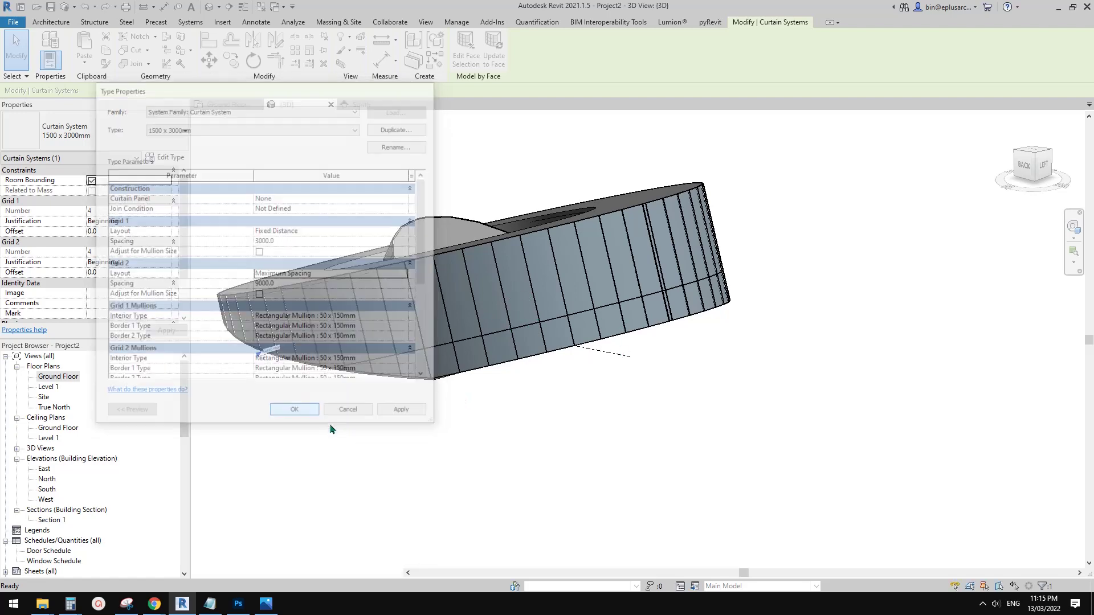
Hide the in-place generic model in the 3D view so only the roofs, floors and curtain systems show.
{"action": "mouse_move", "coordinate": [480, 453]}
{"action": "middle_mouse_down", "text": "shift"}
{"action": "mouse_move", "coordinate": [729, 403]}
{"action": "mouse_move", "coordinate": [466, 447]}
{"action": "mouse_move", "coordinate": [479, 453]}
{"action": "middle_mouse_up", "text": "shift"}
{"action": "left_click", "coordinate": [495, 237]}
{"action": "middle_click_drag", "start_coordinate": [524, 219], "coordinate": [476, 291], "text": "shift"}
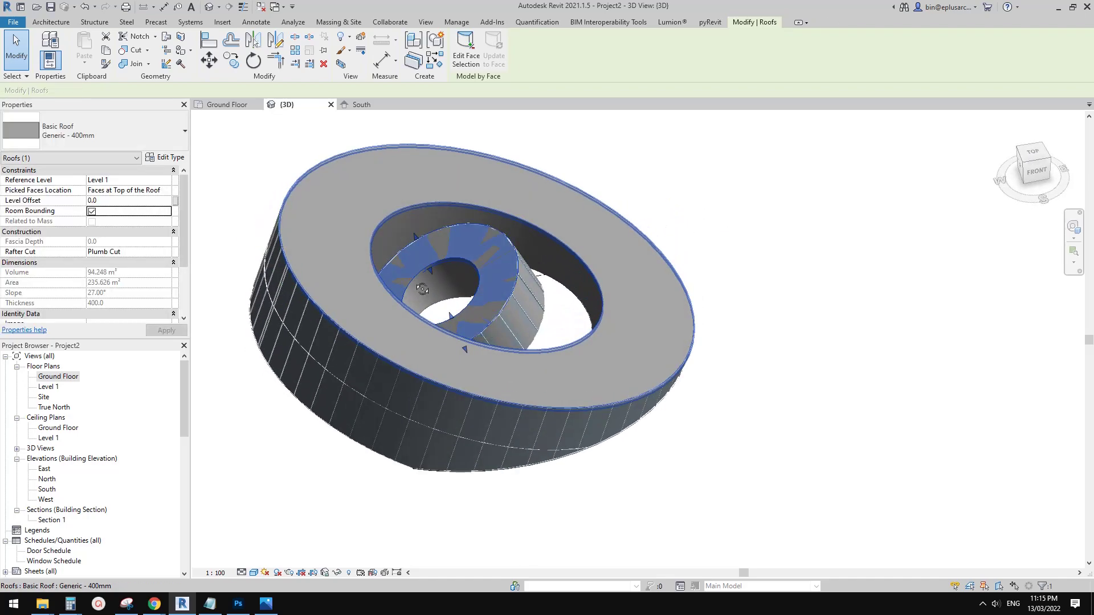
{"action": "scroll", "coordinate": [474, 291], "scroll_direction": "up", "scroll_amount": 1}
{"action": "left_click", "coordinate": [462, 285]}
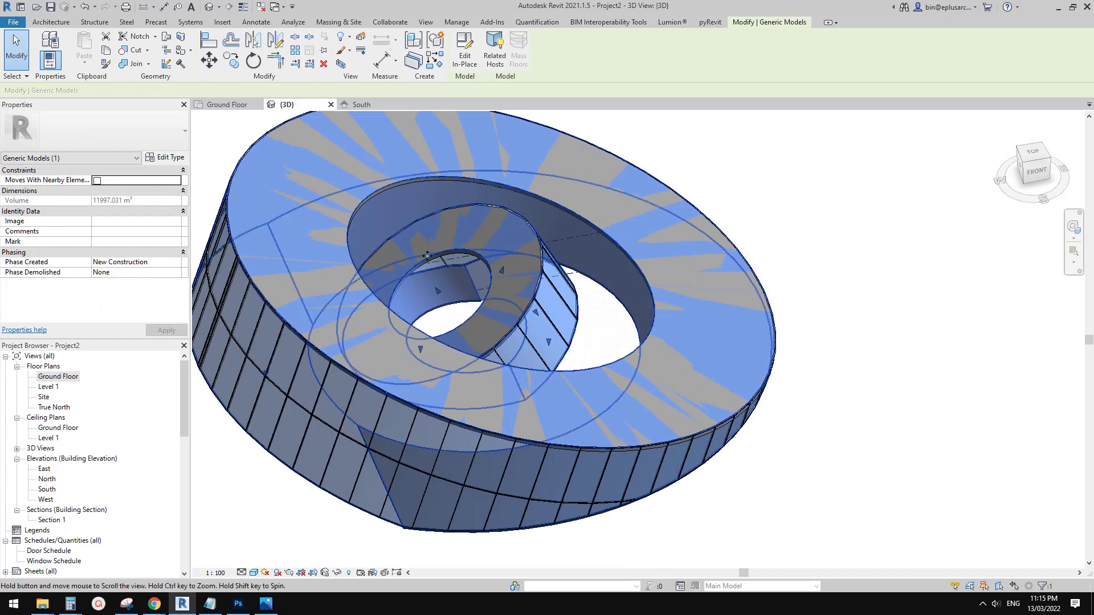
{"action": "middle_click_drag", "start_coordinate": [468, 244], "coordinate": [438, 230]}
{"action": "key", "text": "h"}
{"action": "scroll", "coordinate": [564, 323], "scroll_direction": "down", "scroll_amount": 1}
{"action": "middle_click_drag", "start_coordinate": [567, 327], "coordinate": [636, 296], "text": "shift"}
{"action": "middle_click_drag", "start_coordinate": [513, 263], "coordinate": [743, 387], "text": "shift"}
{"action": "scroll", "coordinate": [743, 387], "scroll_direction": "down", "scroll_amount": 2}
{"action": "middle_click_drag", "start_coordinate": [598, 374], "coordinate": [635, 362]}
{"action": "middle_click_drag", "start_coordinate": [549, 367], "coordinate": [684, 362]}
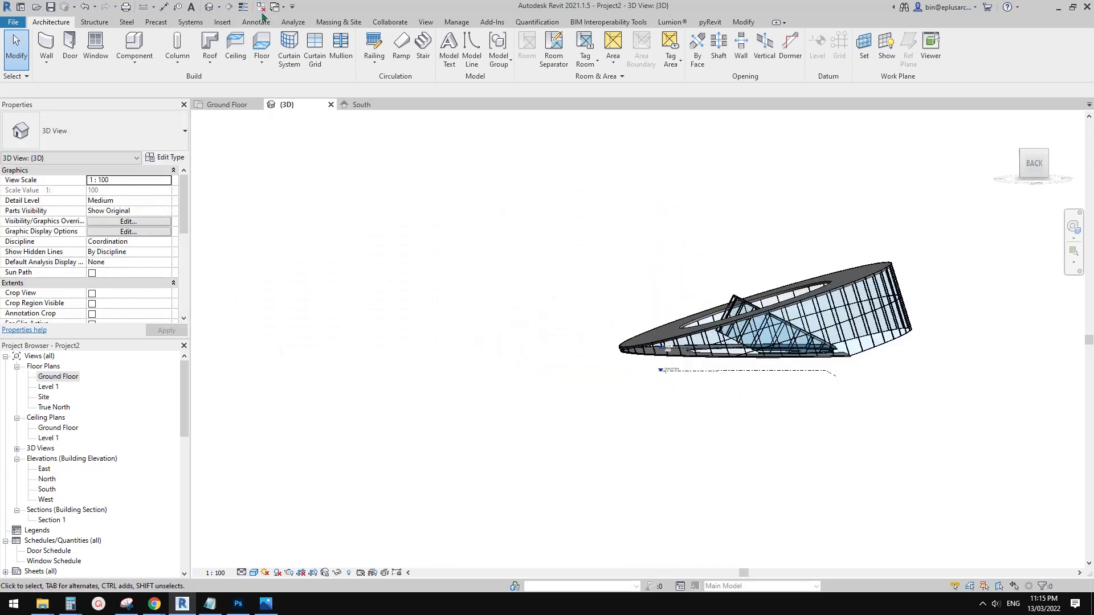
Close the Ground Floor view and tile the 3D and South elevation views side by side, fitting the model in both.
{"action": "left_click", "coordinate": [259, 105]}
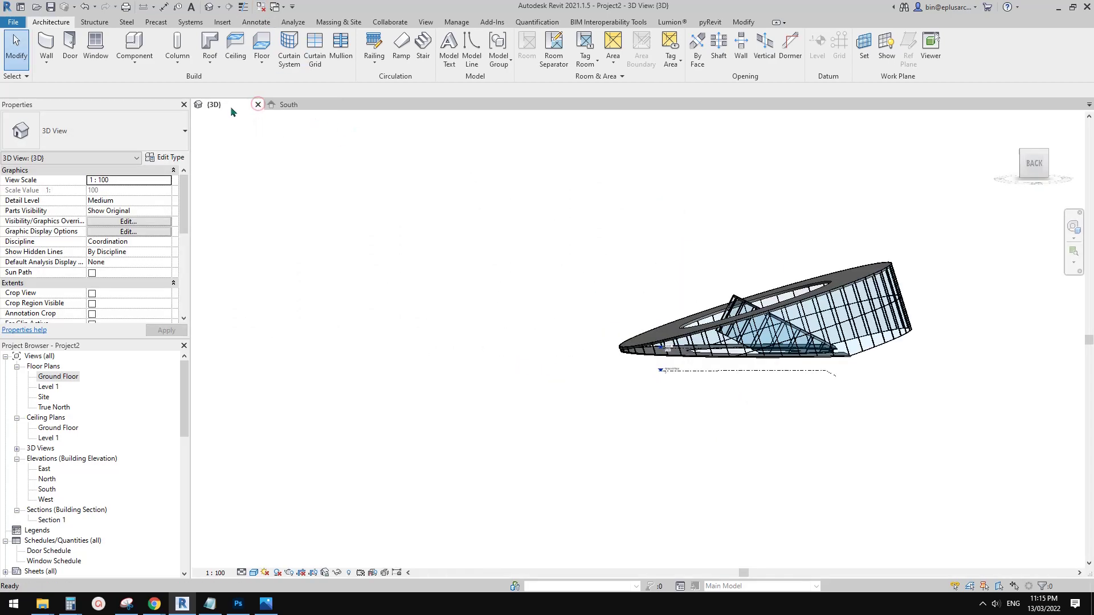
{"action": "key", "text": "w"}
{"action": "key", "text": "t"}
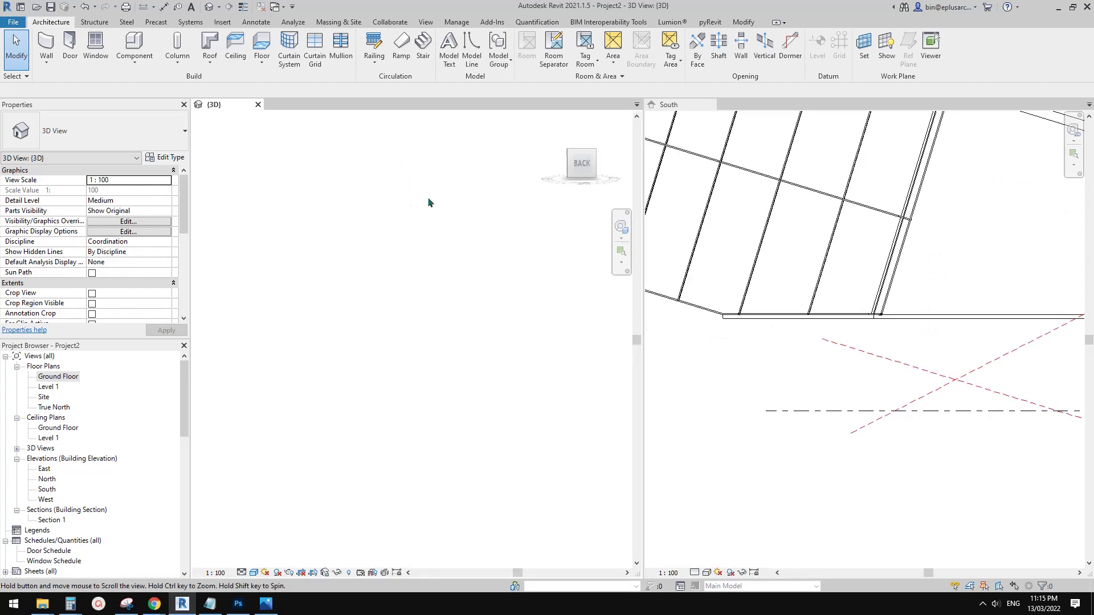
{"action": "scroll", "coordinate": [874, 254], "scroll_direction": "down", "scroll_amount": 2}
{"action": "scroll", "coordinate": [527, 332], "scroll_direction": "down", "scroll_amount": 1}
{"action": "middle_click_drag", "start_coordinate": [527, 333], "coordinate": [312, 345]}
{"action": "scroll", "coordinate": [481, 328], "scroll_direction": "up", "scroll_amount": 5}
{"action": "middle_click_drag", "start_coordinate": [481, 328], "coordinate": [454, 320]}
{"action": "scroll", "coordinate": [454, 320], "scroll_direction": "down", "scroll_amount": 3}
{"action": "scroll", "coordinate": [886, 329], "scroll_direction": "down", "scroll_amount": 3}
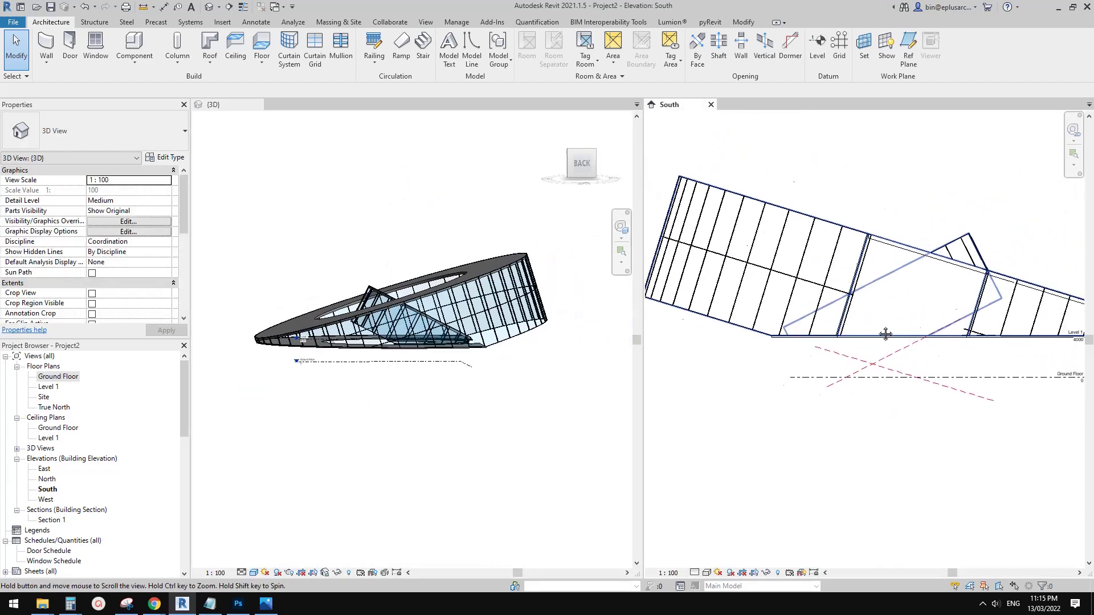
{"action": "middle_click_drag", "start_coordinate": [891, 331], "coordinate": [879, 353]}
{"action": "scroll", "coordinate": [867, 373], "scroll_direction": "up", "scroll_amount": 3}
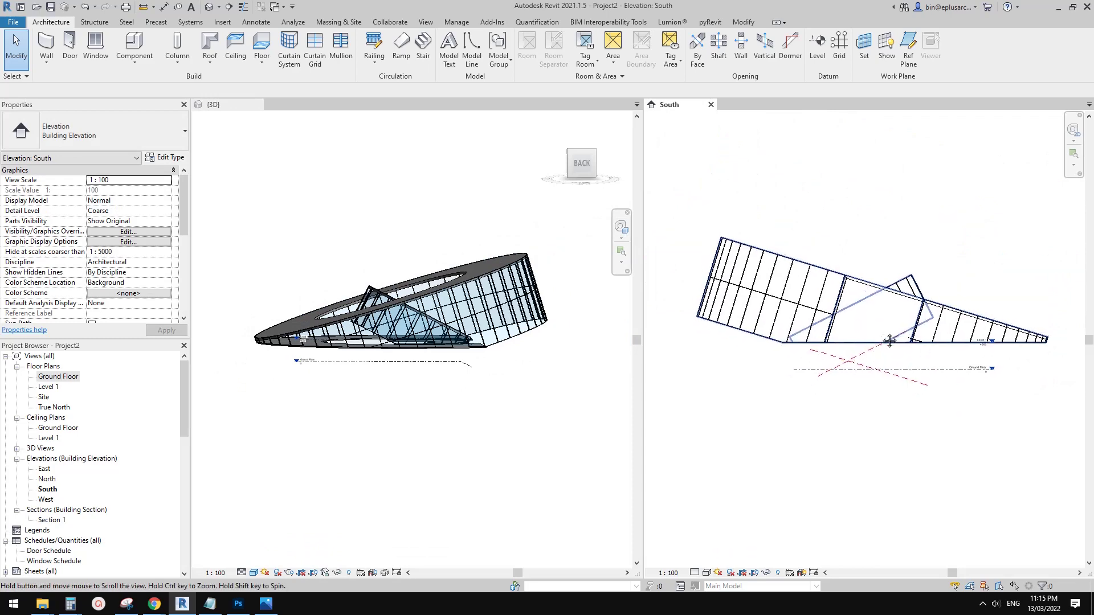
{"action": "scroll", "coordinate": [879, 341], "scroll_direction": "down", "scroll_amount": 1}
{"action": "middle_click_drag", "start_coordinate": [879, 342], "coordinate": [893, 323]}
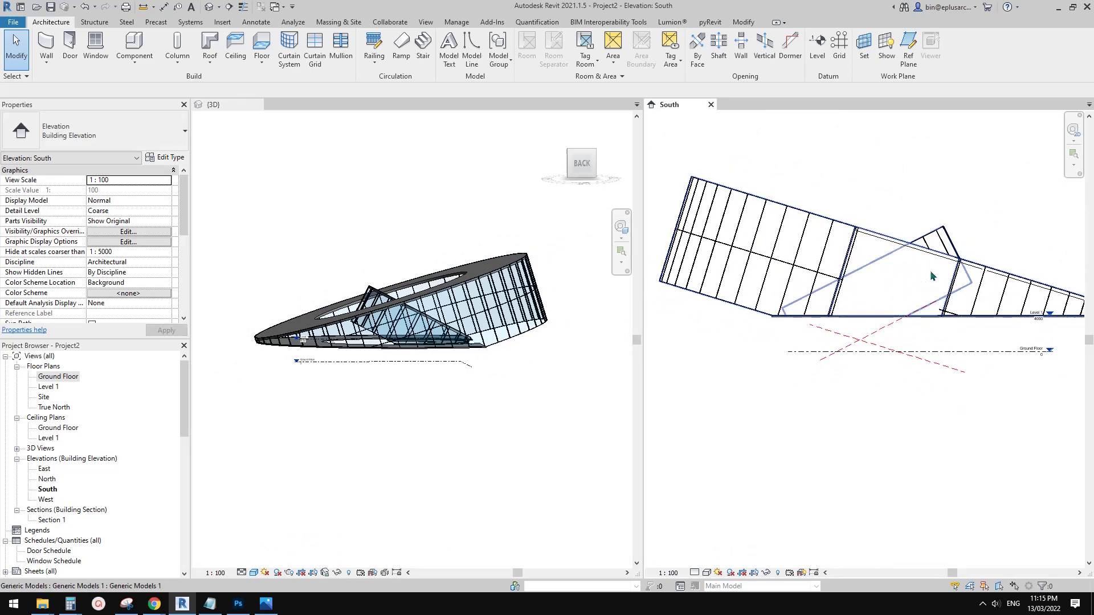
Move reference plane 1 vertically upward by about 3600 mm in the South elevation to raise the smaller ring's mass.
{"action": "scroll", "coordinate": [930, 270], "scroll_direction": "down", "scroll_amount": 1}
{"action": "left_click", "coordinate": [932, 294]}
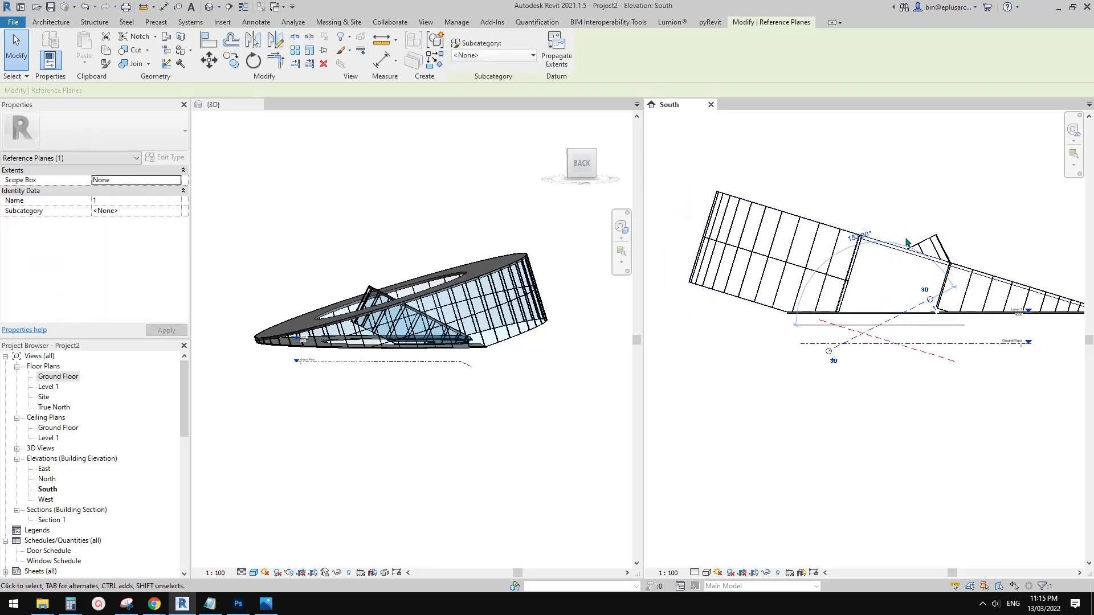
{"action": "scroll", "coordinate": [848, 319], "scroll_direction": "up", "scroll_amount": 2}
{"action": "key", "text": "Escape"}
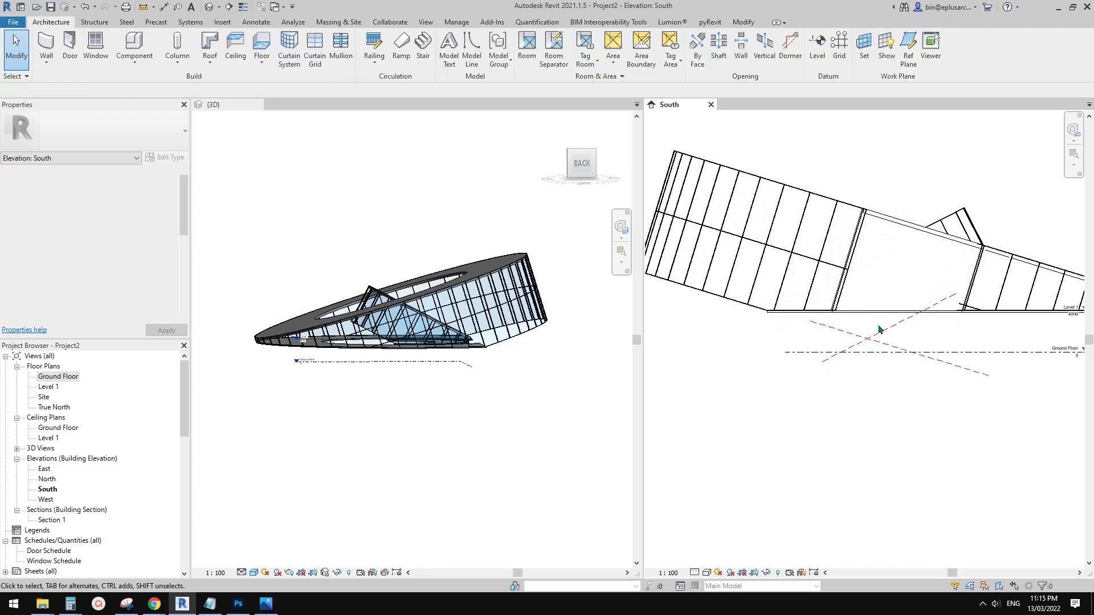
{"action": "left_click", "coordinate": [882, 329]}
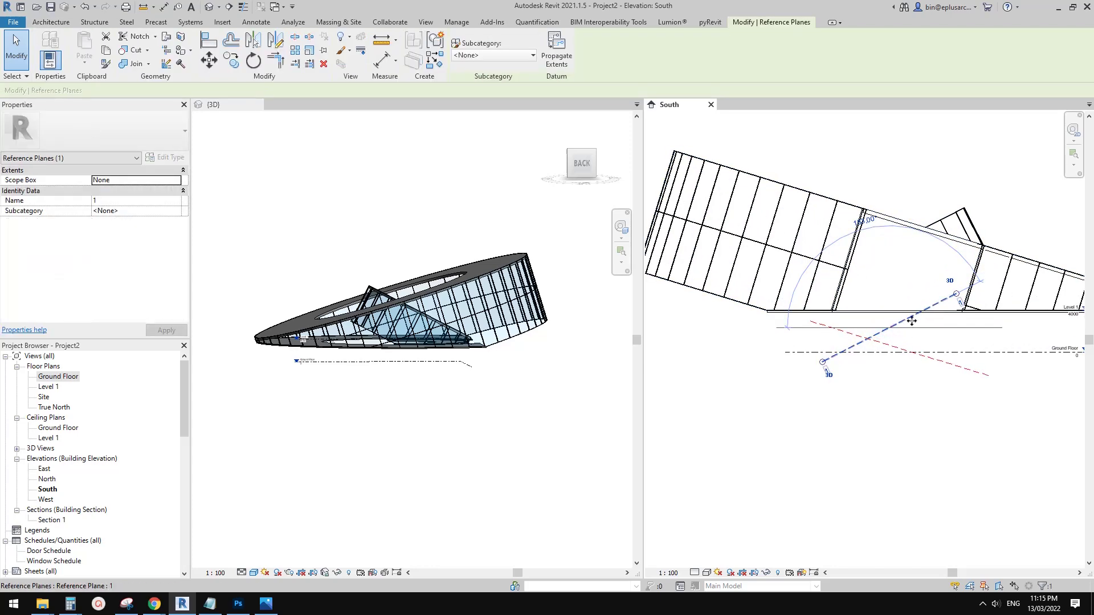
{"action": "scroll", "coordinate": [892, 322], "scroll_direction": "down", "scroll_amount": 1}
{"action": "middle_click_drag", "start_coordinate": [883, 331], "coordinate": [845, 313]}
{"action": "key", "text": "m"}
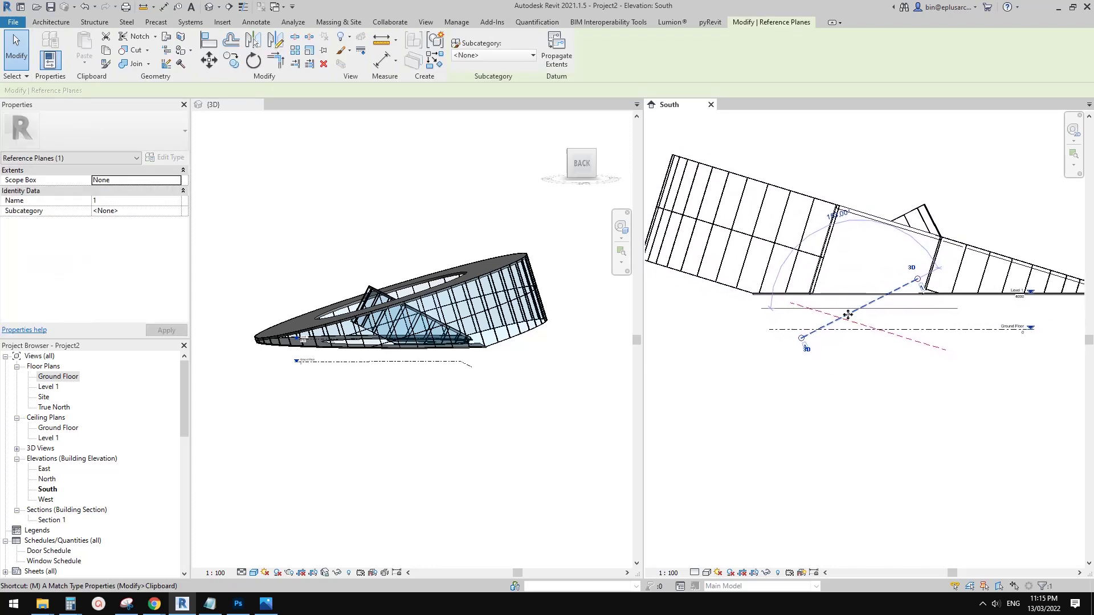
{"action": "key", "text": "v"}
{"action": "left_click", "coordinate": [861, 308]}
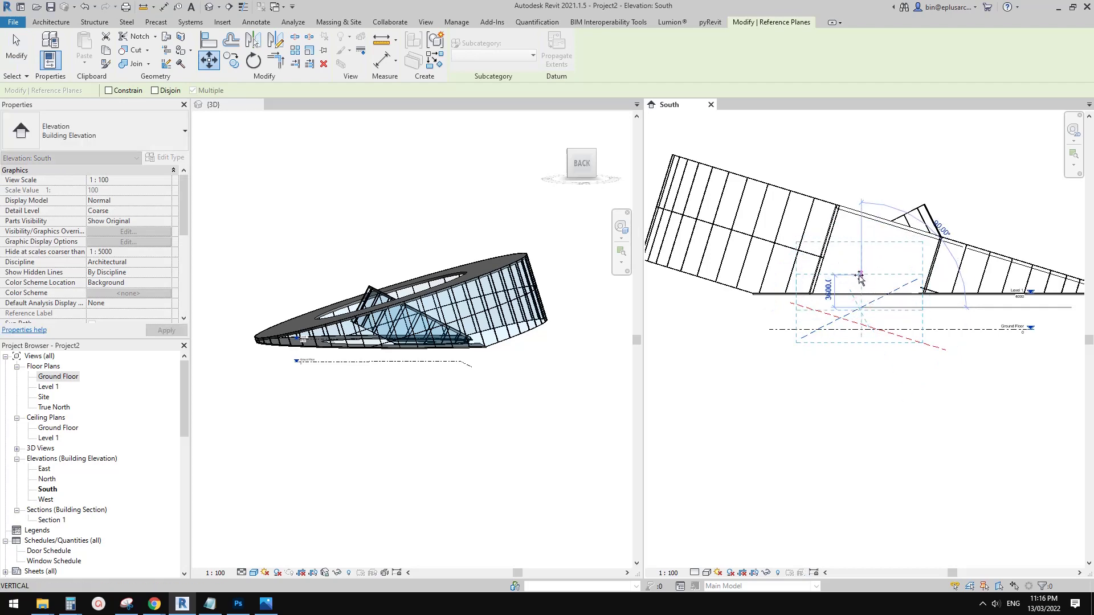
{"action": "left_click", "coordinate": [859, 277]}
{"action": "scroll", "coordinate": [891, 231], "scroll_direction": "up", "scroll_amount": 2}
{"action": "scroll", "coordinate": [890, 231], "scroll_direction": "up", "scroll_amount": 1}
{"action": "left_click", "coordinate": [892, 185]}
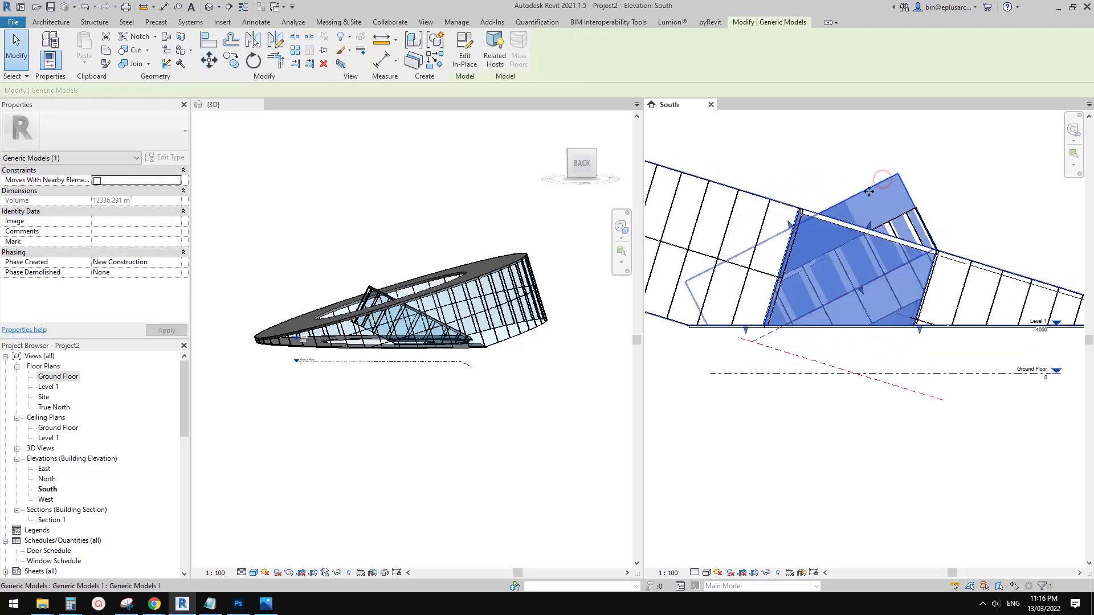
{"action": "key", "text": "Escape"}
{"action": "scroll", "coordinate": [861, 250], "scroll_direction": "down", "scroll_amount": 2}
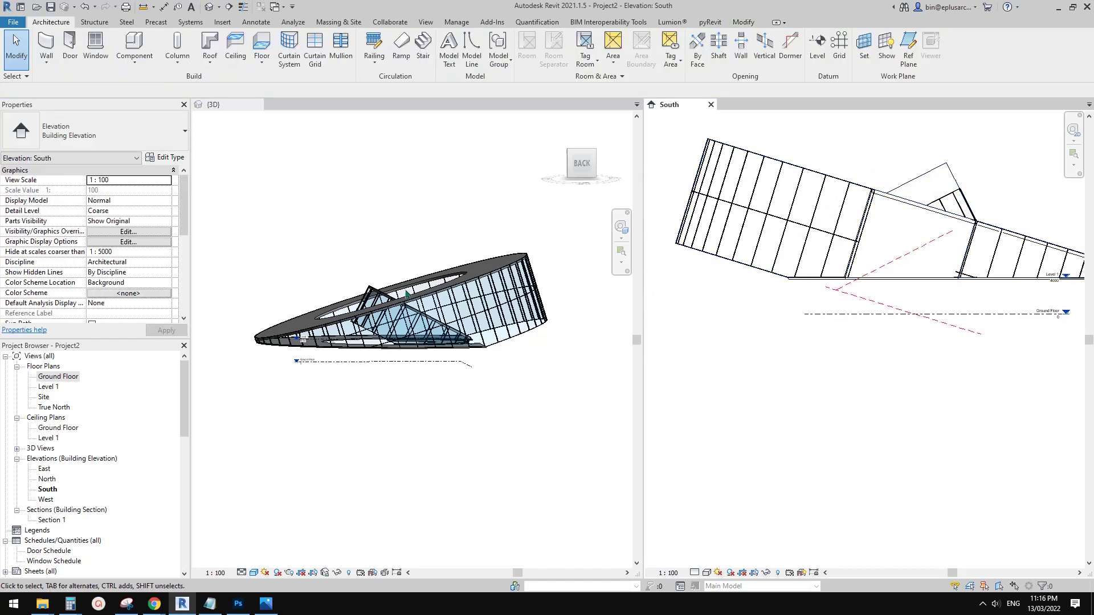
Update the smaller ring's roof and its curtain system to match the moved mass faces.
{"action": "left_click", "coordinate": [350, 260]}
{"action": "scroll", "coordinate": [383, 308], "scroll_direction": "up", "scroll_amount": 3}
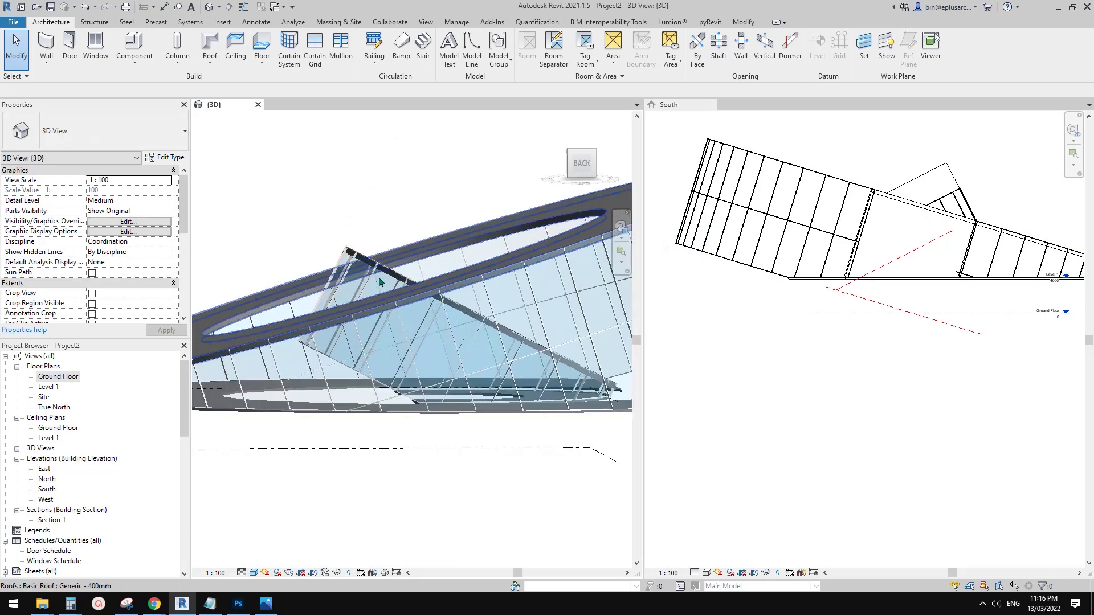
{"action": "left_click", "coordinate": [387, 277]}
{"action": "middle_click_drag", "start_coordinate": [387, 277], "coordinate": [356, 341], "text": "shift"}
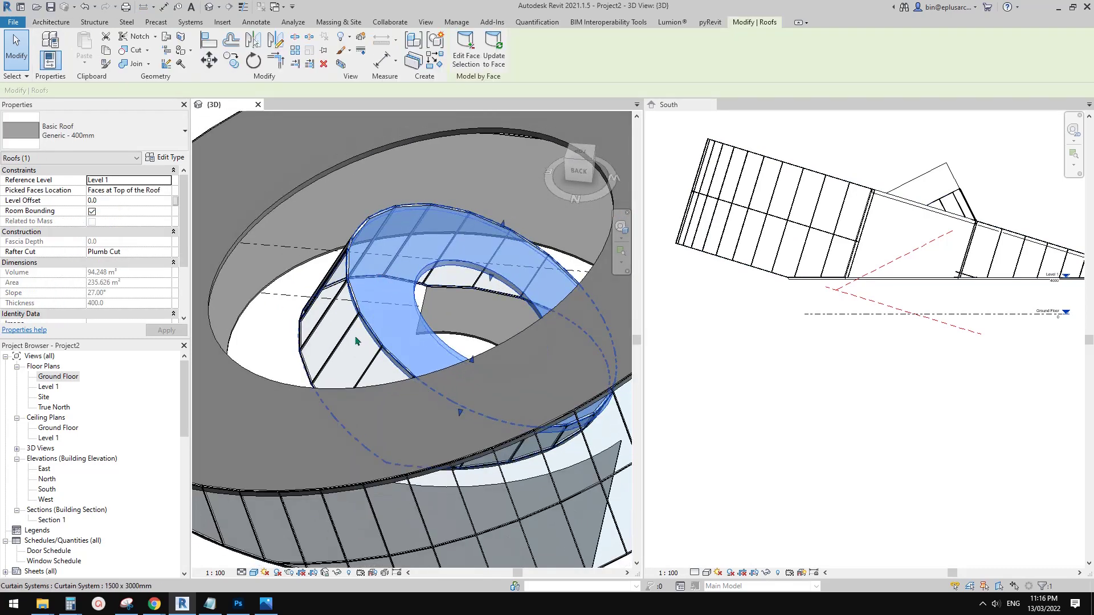
{"action": "left_click", "coordinate": [391, 335], "text": "ctrl"}
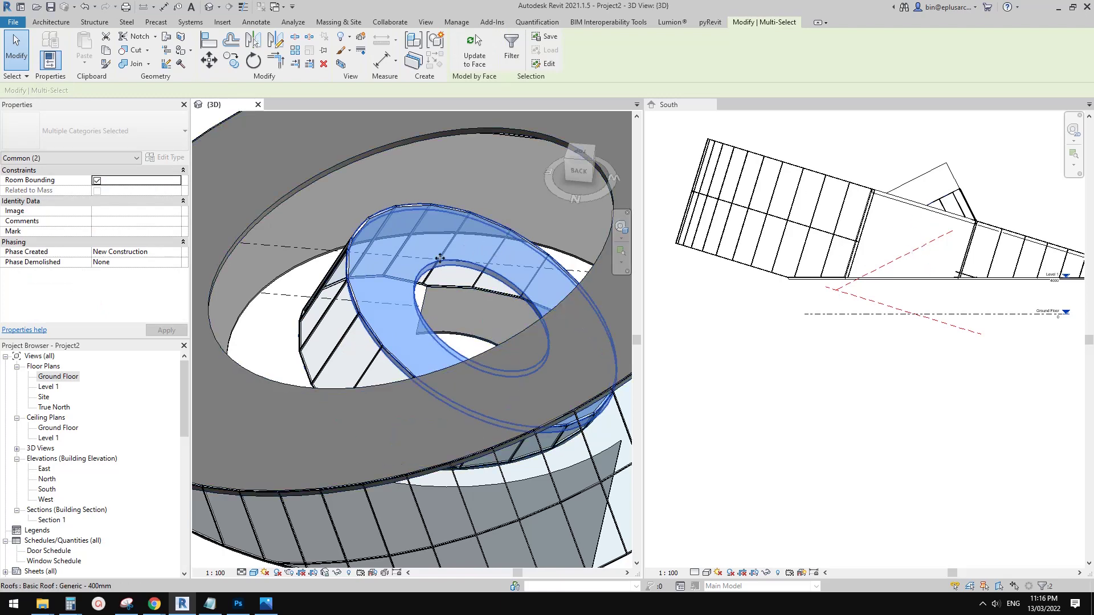
{"action": "middle_click_drag", "start_coordinate": [373, 307], "coordinate": [358, 324], "text": "shift"}
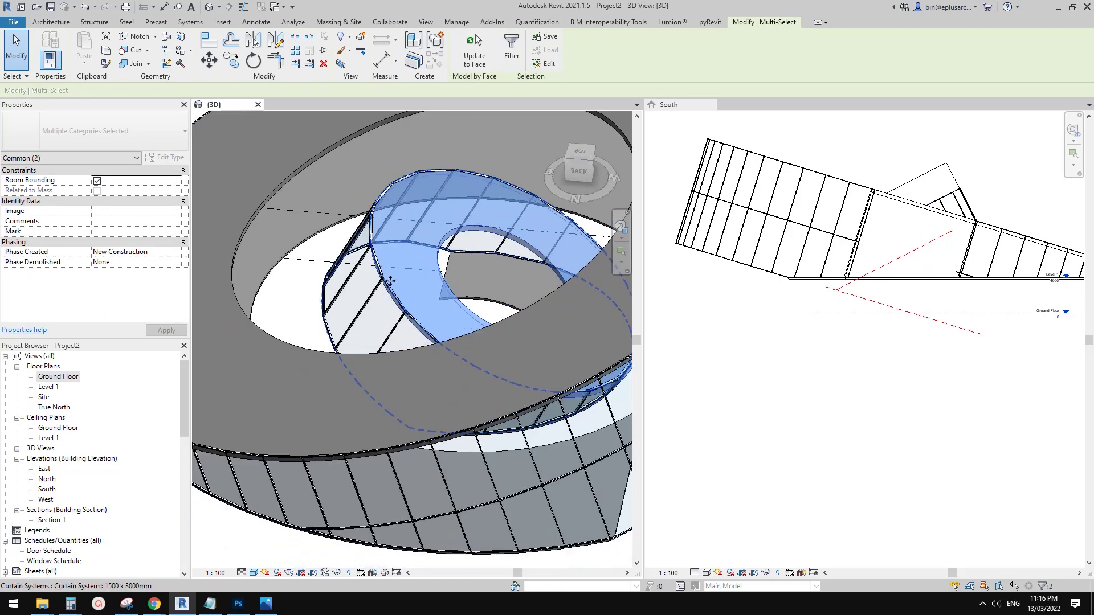
{"action": "left_click", "coordinate": [474, 55]}
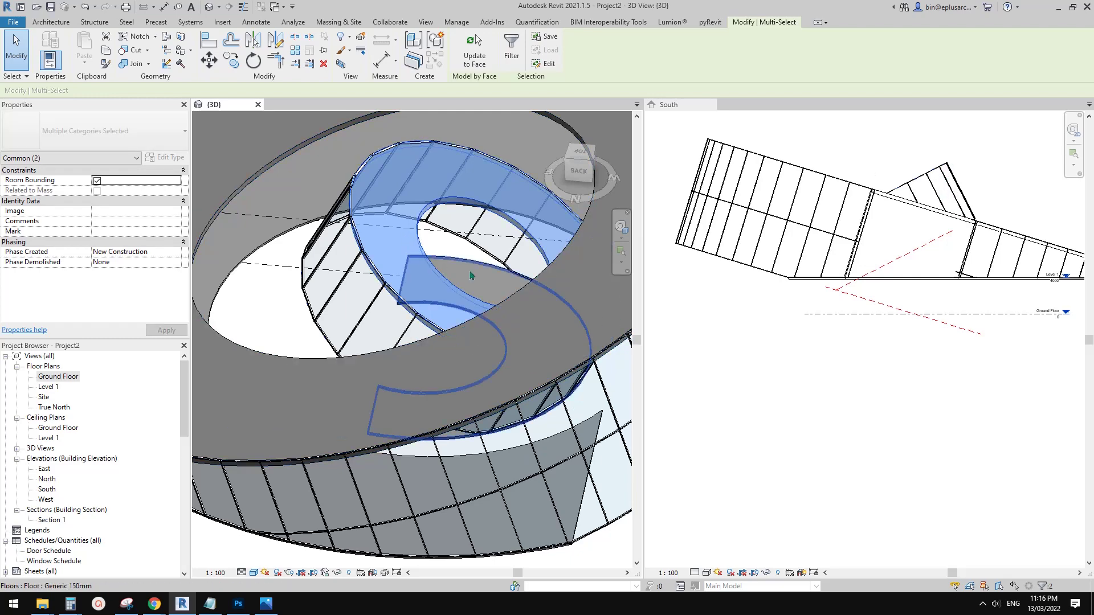
Examine the smaller ring's Level 1 floor from above and below against the updated roof and curtain system.
{"action": "left_click", "coordinate": [481, 290]}
{"action": "middle_click_drag", "start_coordinate": [482, 290], "coordinate": [357, 351], "text": "shift"}
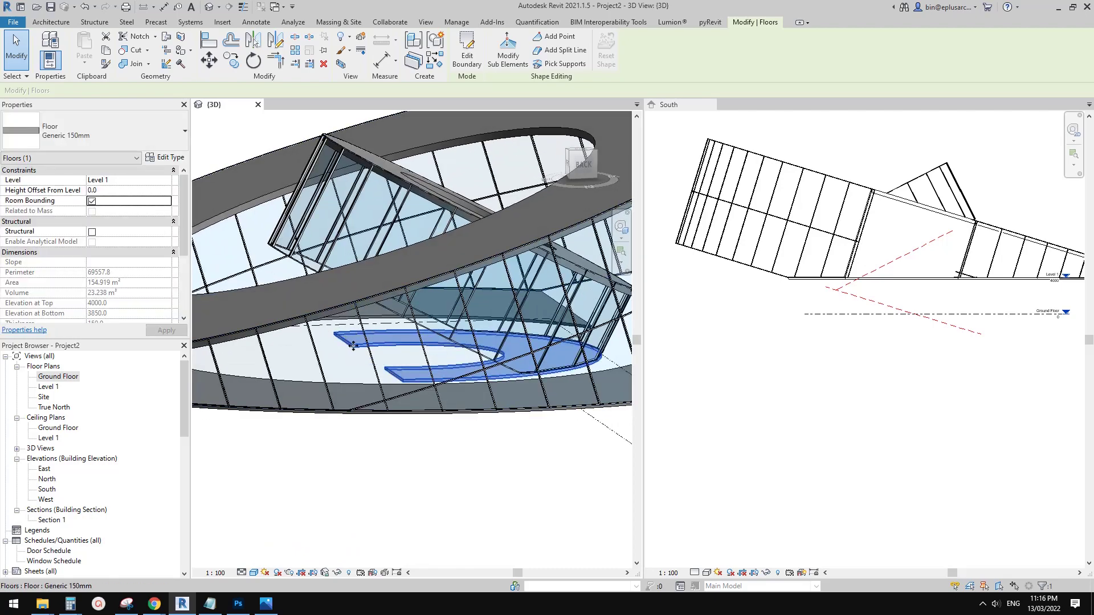
{"action": "middle_click_drag", "start_coordinate": [415, 336], "coordinate": [556, 300], "text": "shift"}
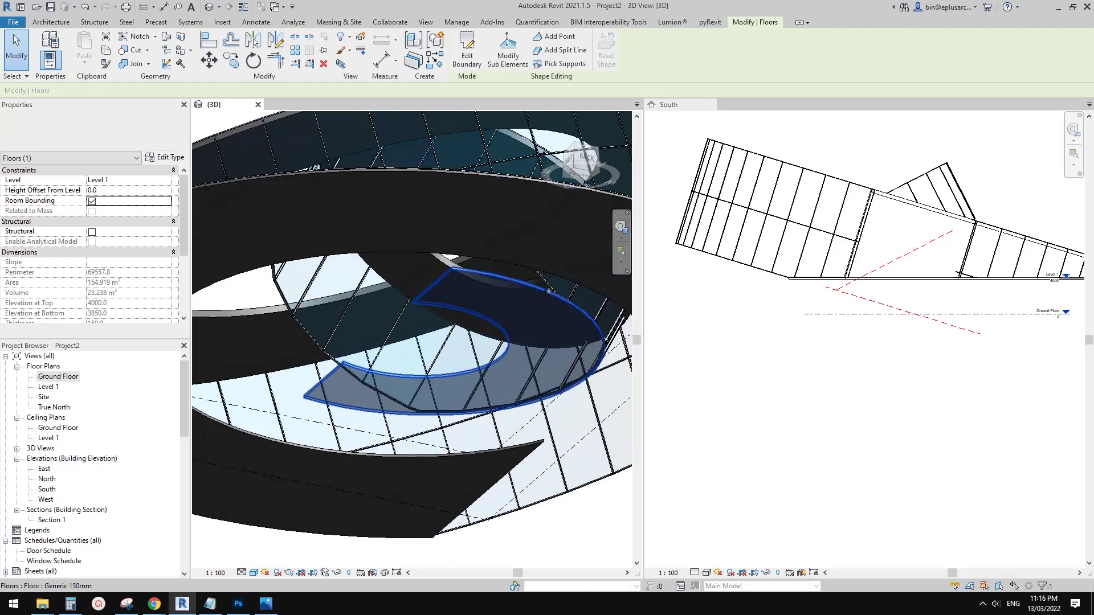
{"action": "scroll", "coordinate": [485, 320], "scroll_direction": "down", "scroll_amount": 6}
{"action": "key", "text": "Escape"}
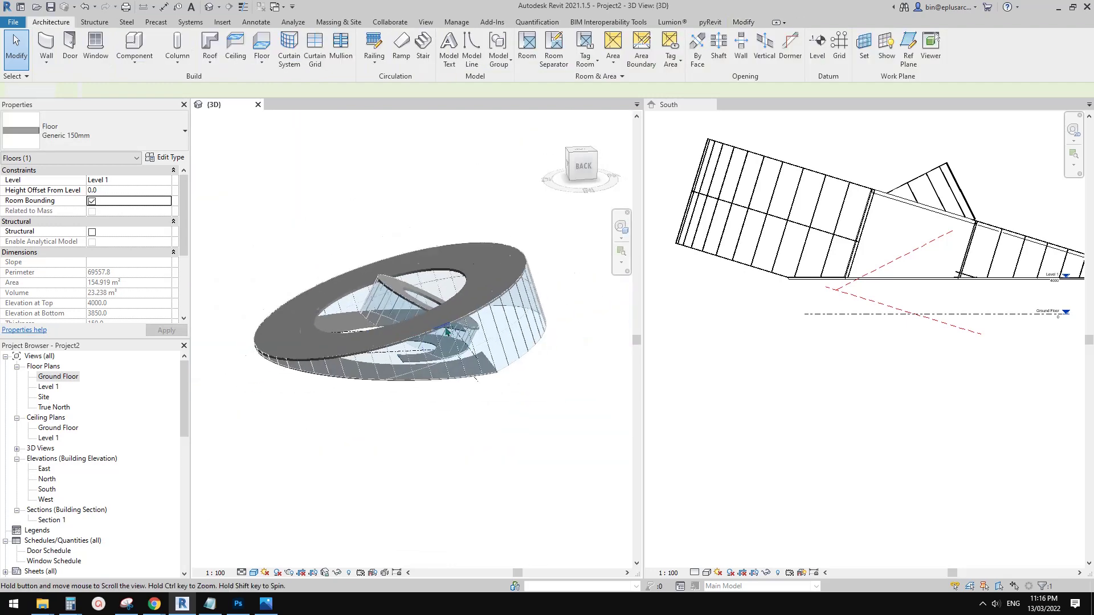
{"action": "mouse_move", "coordinate": [477, 357]}
{"action": "middle_mouse_down", "text": "shift"}
{"action": "mouse_move", "coordinate": [472, 368]}
{"action": "mouse_move", "coordinate": [460, 348]}
{"action": "middle_mouse_up", "text": "shift"}
Rotate reference plane 2 by 5 degrees counterclockwise in the South elevation to flatten the larger ring's slope.
{"action": "left_click", "coordinate": [856, 374]}
{"action": "scroll", "coordinate": [847, 333], "scroll_direction": "down", "scroll_amount": 3}
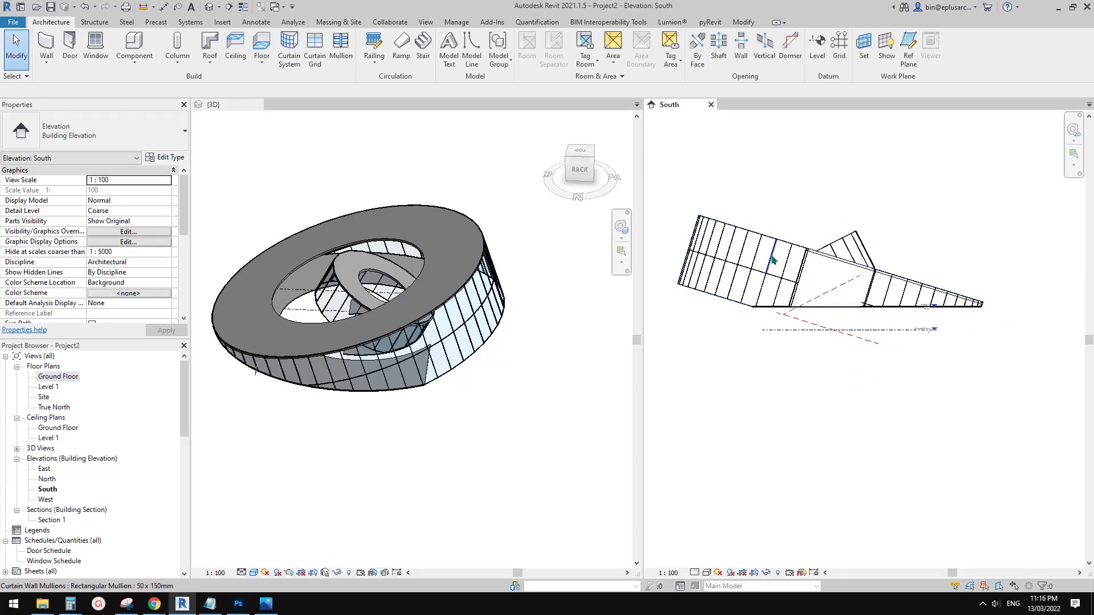
{"action": "left_click", "coordinate": [821, 329]}
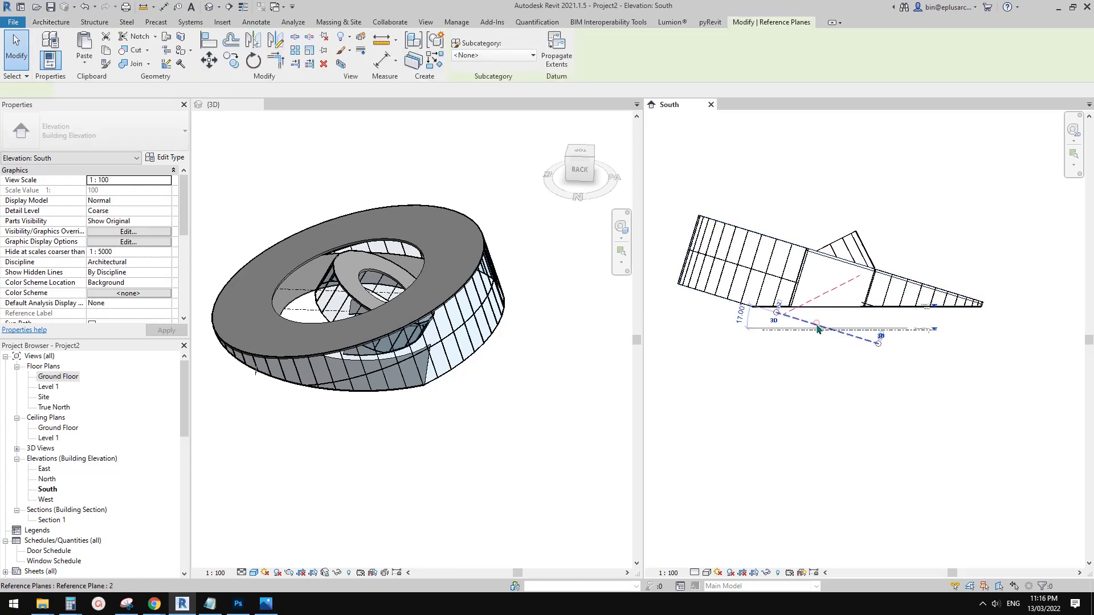
{"action": "scroll", "coordinate": [811, 328], "scroll_direction": "up", "scroll_amount": 1}
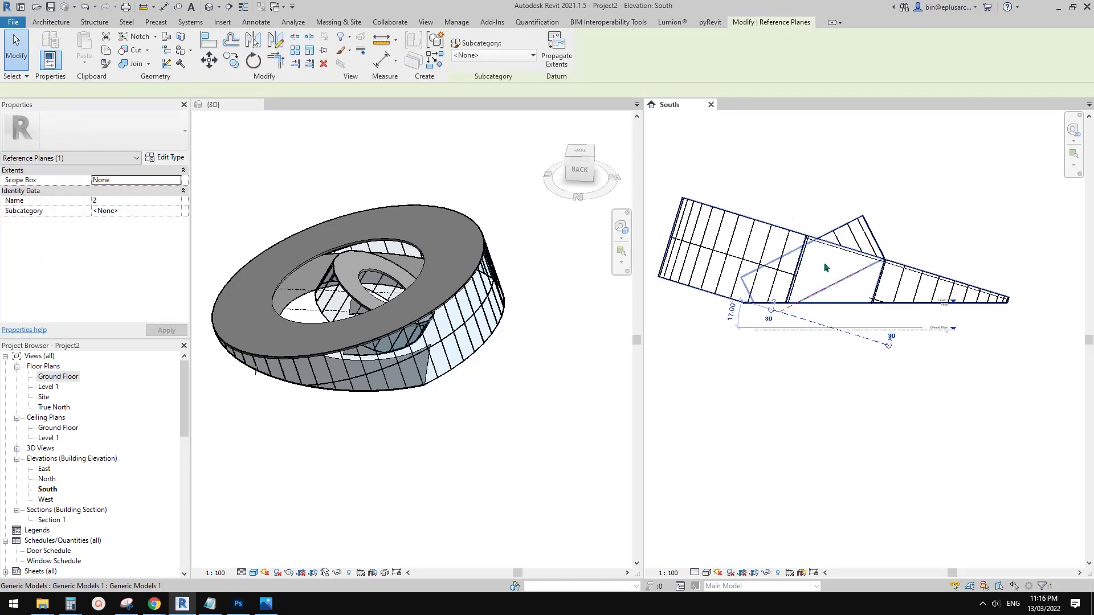
{"action": "left_click", "coordinate": [819, 374]}
{"action": "left_click", "coordinate": [821, 326]}
{"action": "scroll", "coordinate": [830, 328], "scroll_direction": "up", "scroll_amount": 1}
{"action": "middle_click_drag", "start_coordinate": [830, 329], "coordinate": [832, 317]}
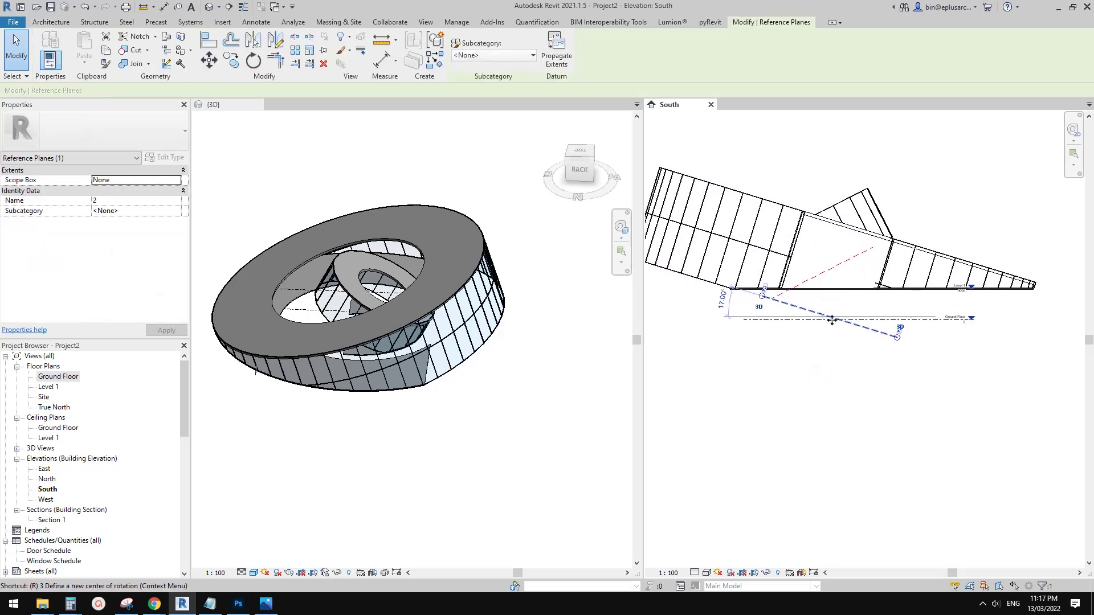
{"action": "left_click", "coordinate": [979, 337]}
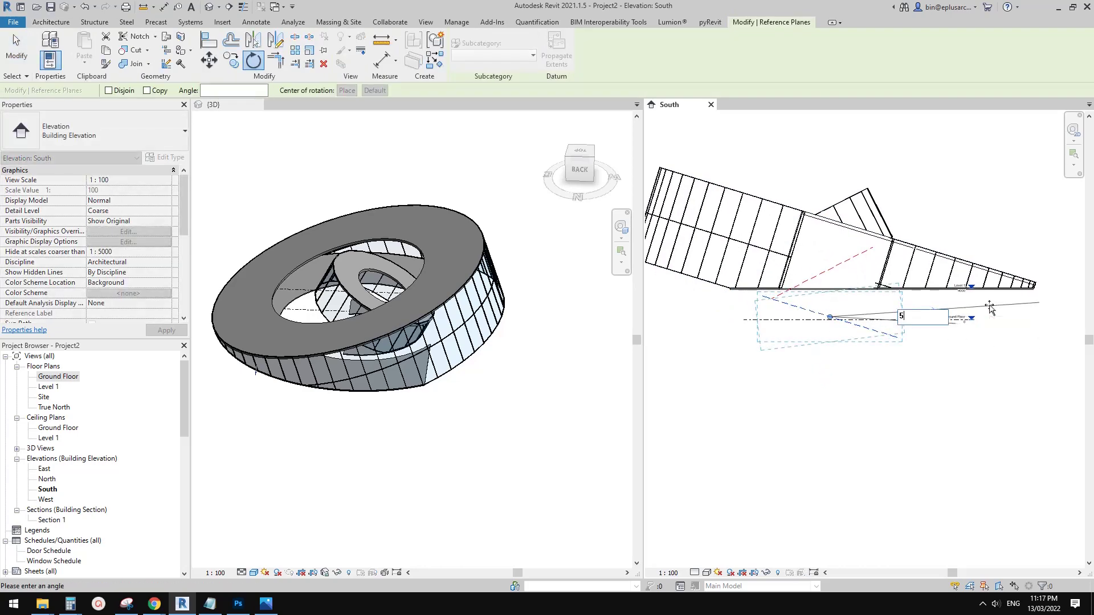
{"action": "type", "text": "5"}
{"action": "key", "text": "Return"}
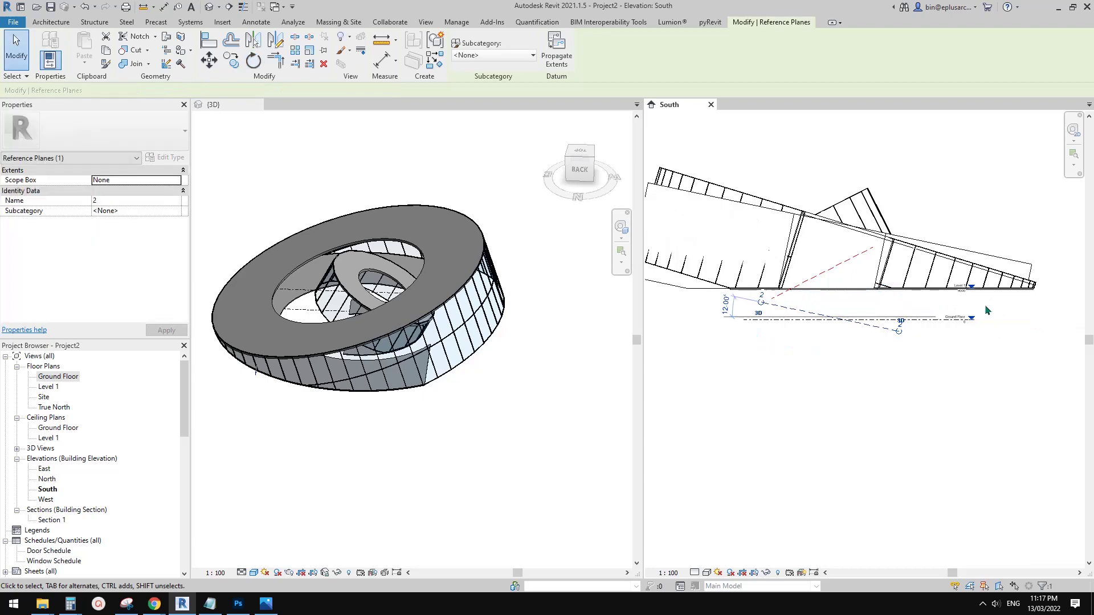
{"action": "key", "text": "Escape"}
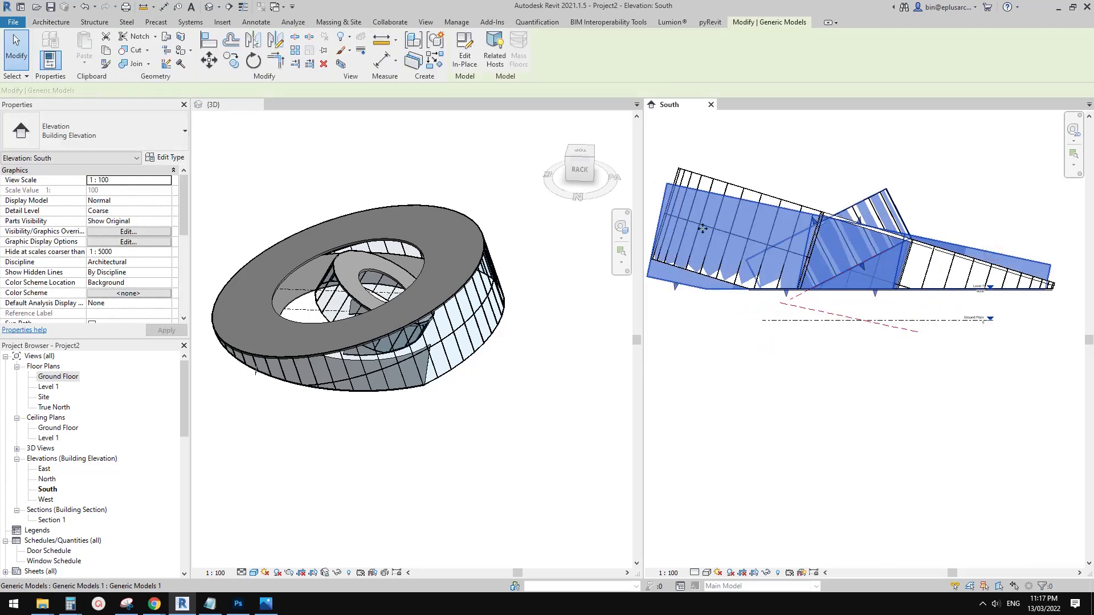
{"action": "middle_click_drag", "start_coordinate": [660, 253], "coordinate": [675, 253]}
Update the larger ring's roof and its curtain system to match the changed mass faces.
{"action": "left_click", "coordinate": [512, 364]}
{"action": "middle_click_drag", "start_coordinate": [511, 364], "coordinate": [505, 299], "text": "shift"}
{"action": "scroll", "coordinate": [465, 245], "scroll_direction": "up", "scroll_amount": 2}
{"action": "left_click", "coordinate": [458, 344]}
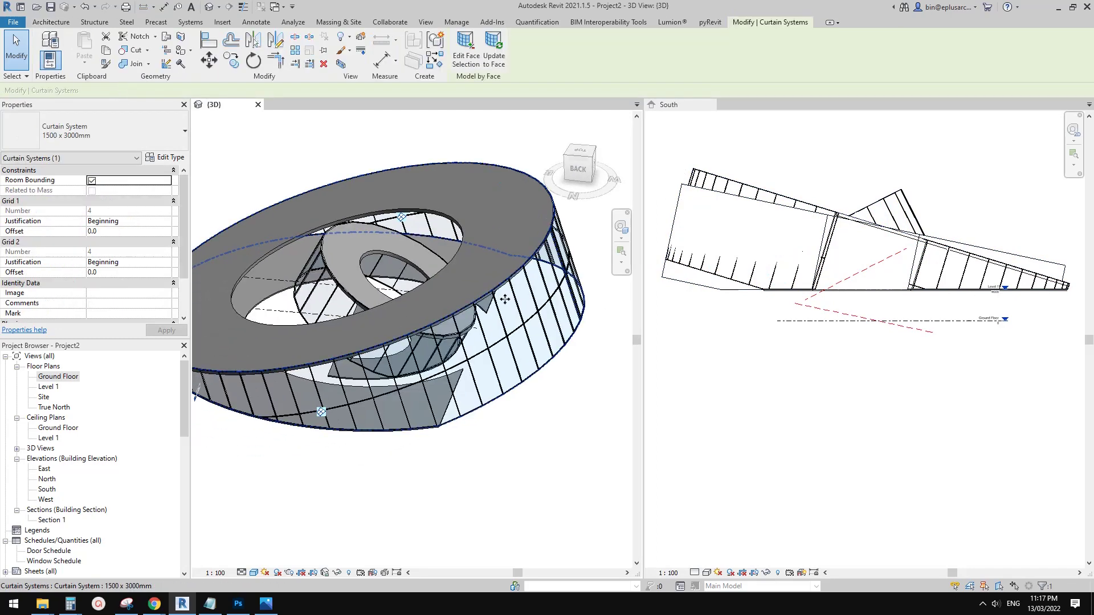
{"action": "left_click", "coordinate": [525, 223], "text": "ctrl"}
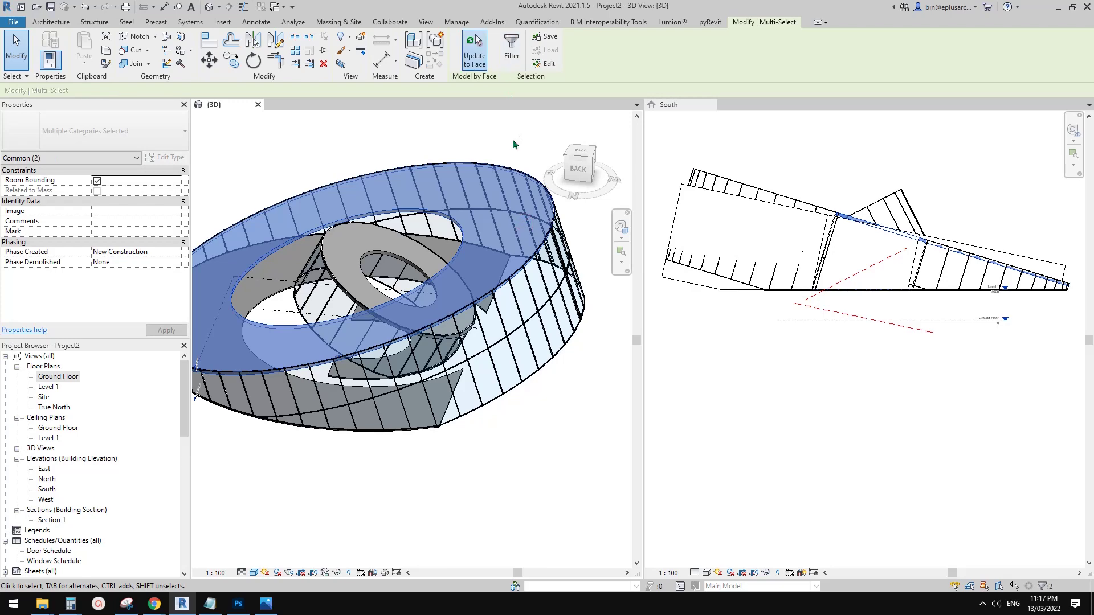
Close the South elevation view and examine the edge of the larger ring's Level 1 floor in 3D.
{"action": "middle_click_drag", "start_coordinate": [522, 474], "coordinate": [536, 445], "text": "shift"}
{"action": "scroll", "coordinate": [534, 441], "scroll_direction": "down", "scroll_amount": 2}
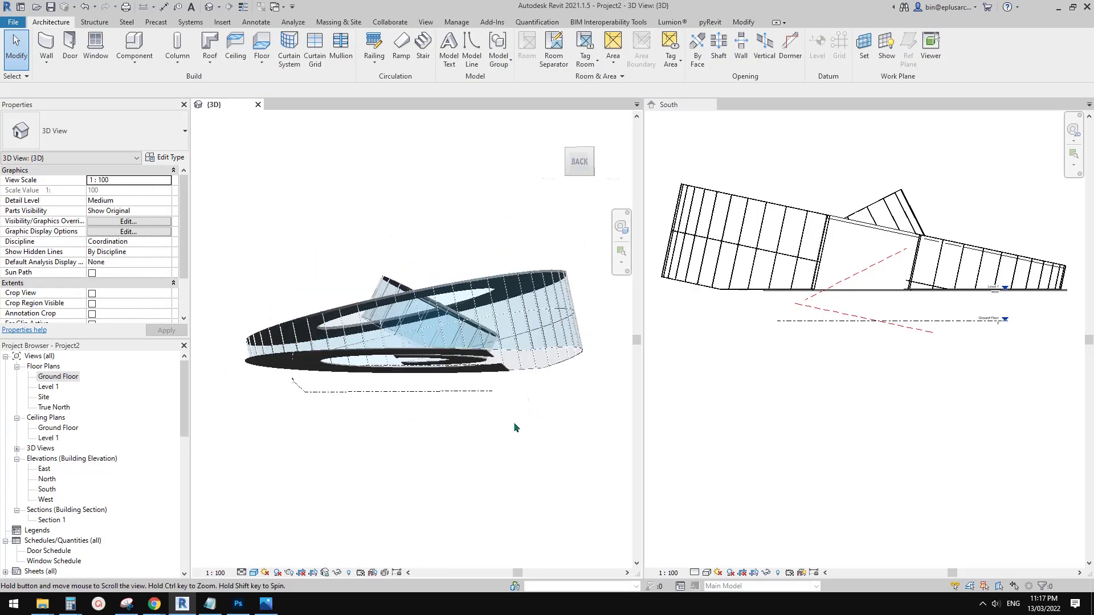
{"action": "left_click", "coordinate": [711, 104]}
{"action": "middle_click_drag", "start_coordinate": [634, 202], "coordinate": [622, 160], "text": "shift"}
{"action": "middle_click_drag", "start_coordinate": [576, 356], "coordinate": [653, 399], "text": "shift"}
{"action": "scroll", "coordinate": [654, 401], "scroll_direction": "up", "scroll_amount": 3}
{"action": "left_click", "coordinate": [622, 430]}
{"action": "middle_click_drag", "start_coordinate": [684, 442], "coordinate": [596, 403], "text": "shift"}
{"action": "left_click", "coordinate": [471, 59]}
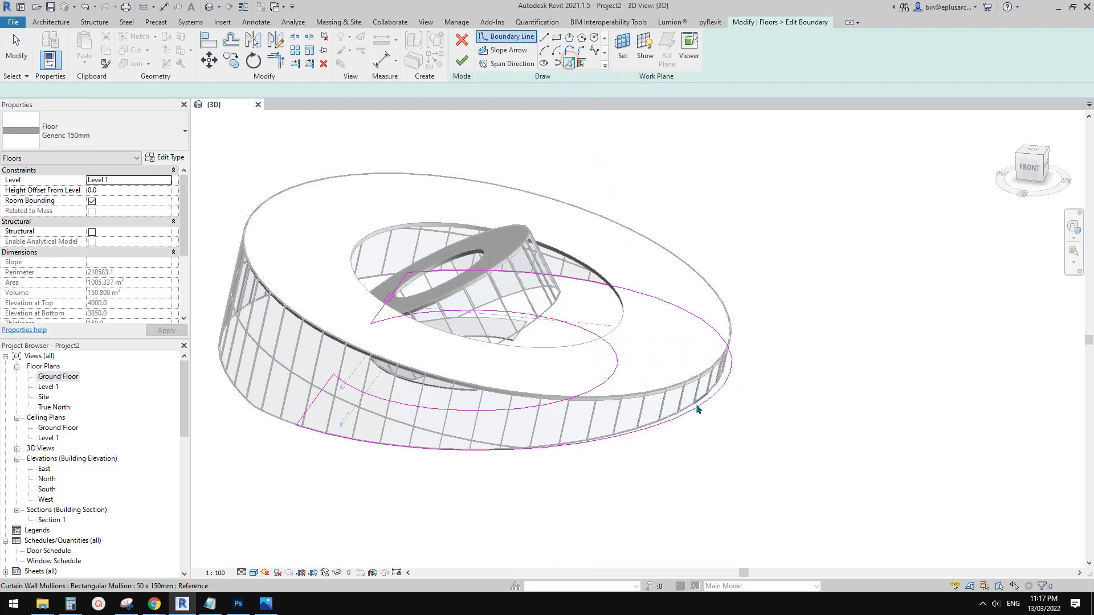
{"action": "left_click", "coordinate": [461, 43]}
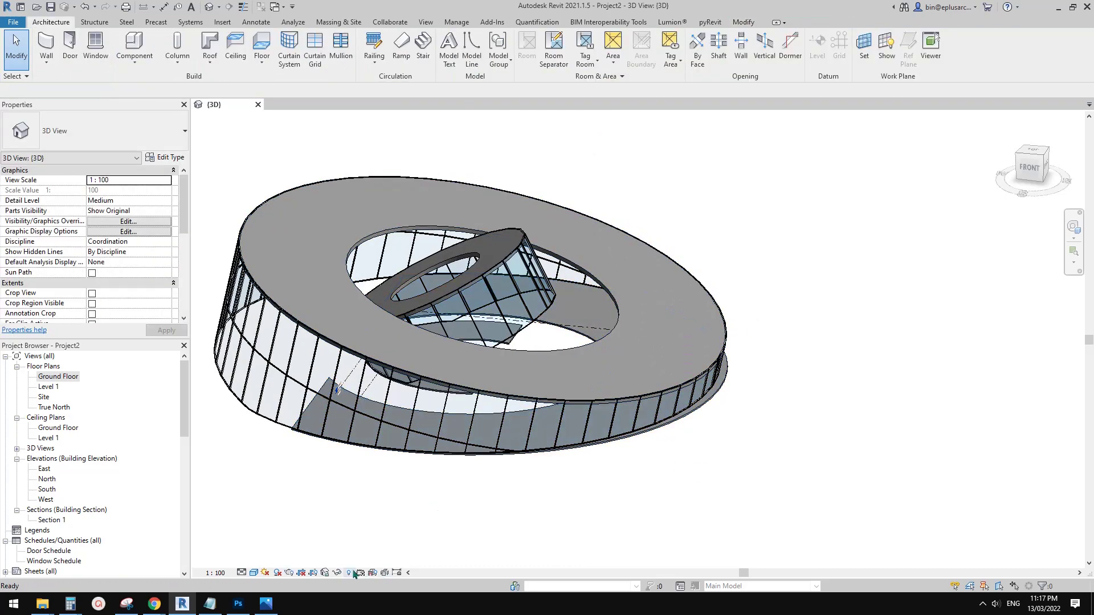
Reveal the hidden elements in the 3D view, unhide the in-place generic model and leave the reveal mode.
{"action": "left_click", "coordinate": [347, 572]}
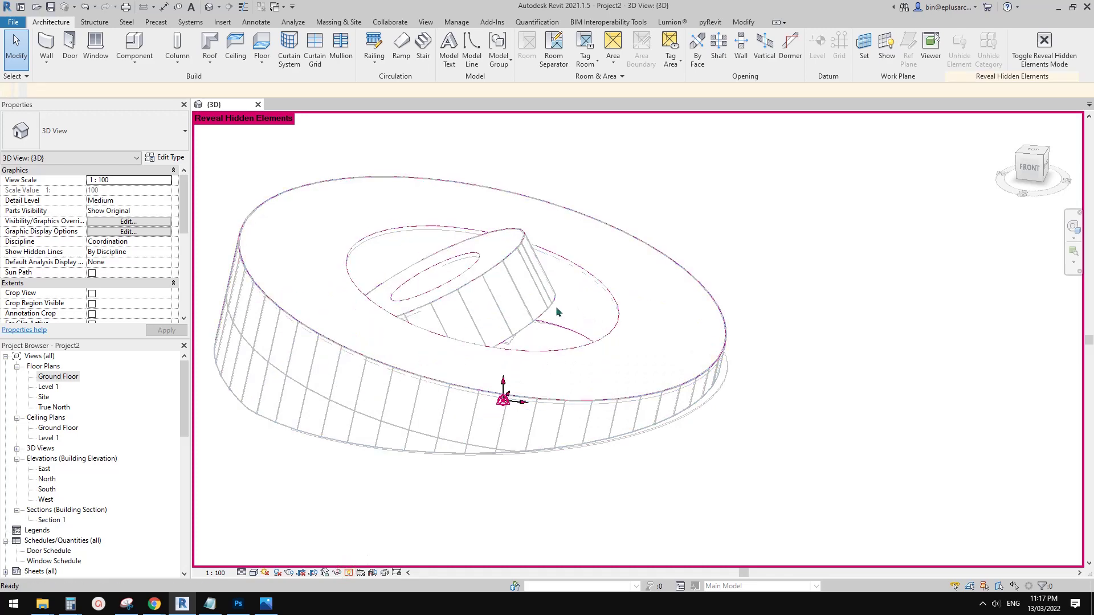
{"action": "left_click", "coordinate": [576, 301]}
{"action": "left_click", "coordinate": [546, 57]}
{"action": "left_click", "coordinate": [631, 45]}
{"action": "scroll", "coordinate": [700, 409], "scroll_direction": "up", "scroll_amount": 4}
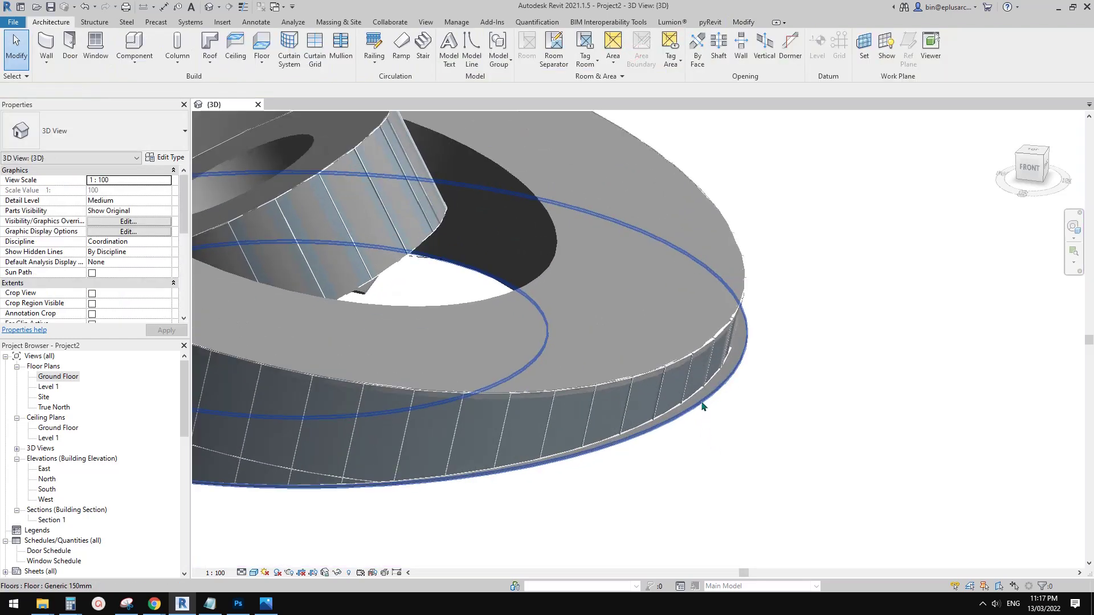
Edit the boundary of the larger ring's Level 1 floor and delete its existing sketch lines.
{"action": "left_click", "coordinate": [702, 405]}
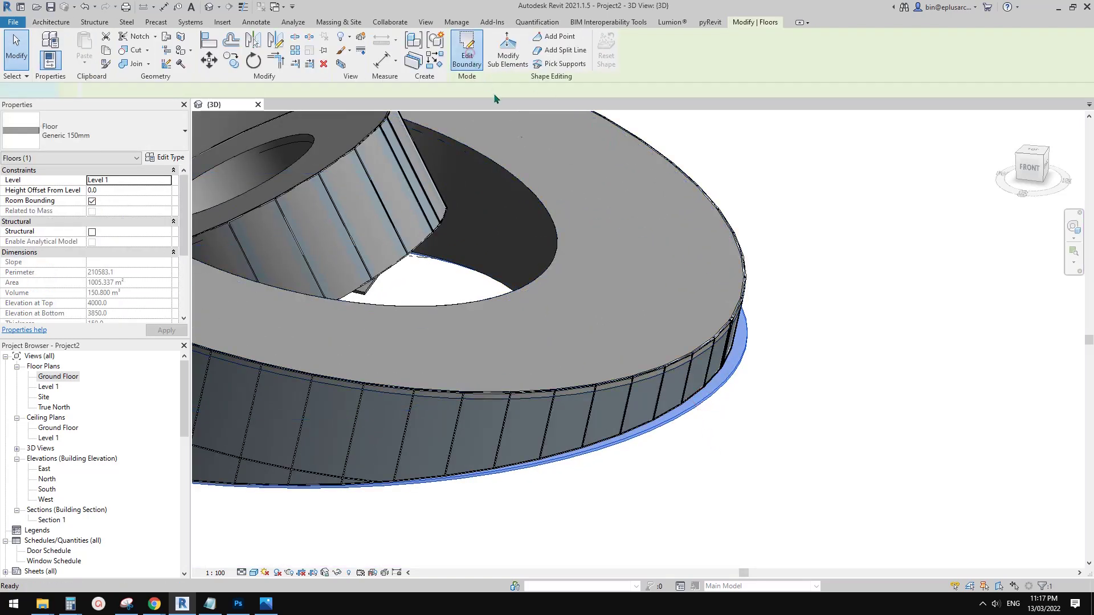
{"action": "scroll", "coordinate": [660, 340], "scroll_direction": "down", "scroll_amount": 3}
{"action": "middle_click_drag", "start_coordinate": [690, 338], "coordinate": [686, 321], "text": "shift"}
{"action": "left_click", "coordinate": [636, 317]}
{"action": "key", "text": "Delete"}
{"action": "middle_click_drag", "start_coordinate": [615, 310], "coordinate": [633, 145], "text": "shift"}
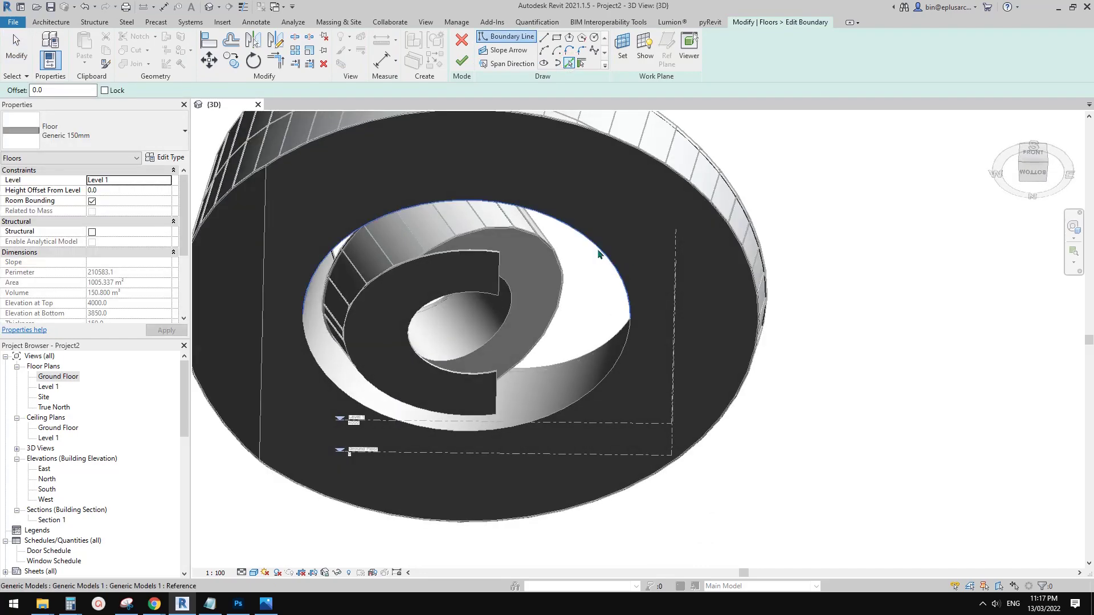
Switch the view to wireframe and pick the mass's straight bottom edge and inner circular opening as floor boundary lines.
{"action": "middle_click_drag", "start_coordinate": [316, 199], "coordinate": [449, 249]}
{"action": "left_click", "coordinate": [406, 203]}
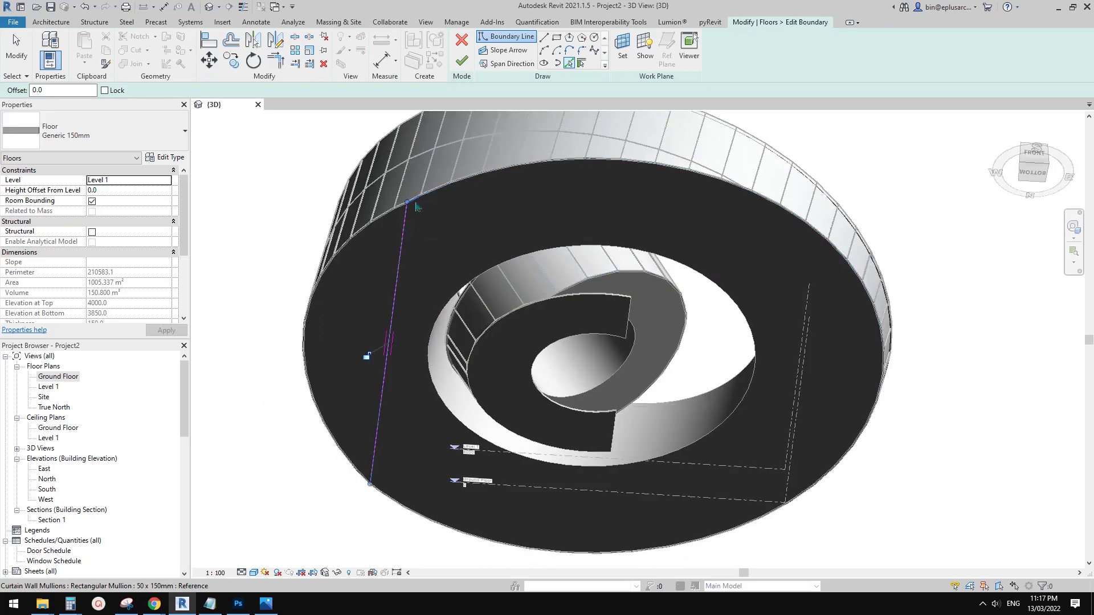
{"action": "mouse_move", "coordinate": [597, 217]}
{"action": "middle_mouse_down", "text": "shift"}
{"action": "mouse_move", "coordinate": [590, 246]}
{"action": "mouse_move", "coordinate": [661, 350]}
{"action": "mouse_move", "coordinate": [593, 391]}
{"action": "mouse_move", "coordinate": [596, 320]}
{"action": "mouse_move", "coordinate": [625, 232]}
{"action": "mouse_move", "coordinate": [673, 304]}
{"action": "mouse_move", "coordinate": [691, 278]}
{"action": "middle_mouse_up", "text": "shift"}
{"action": "middle_click_drag", "start_coordinate": [691, 278], "coordinate": [649, 250], "text": "shift"}
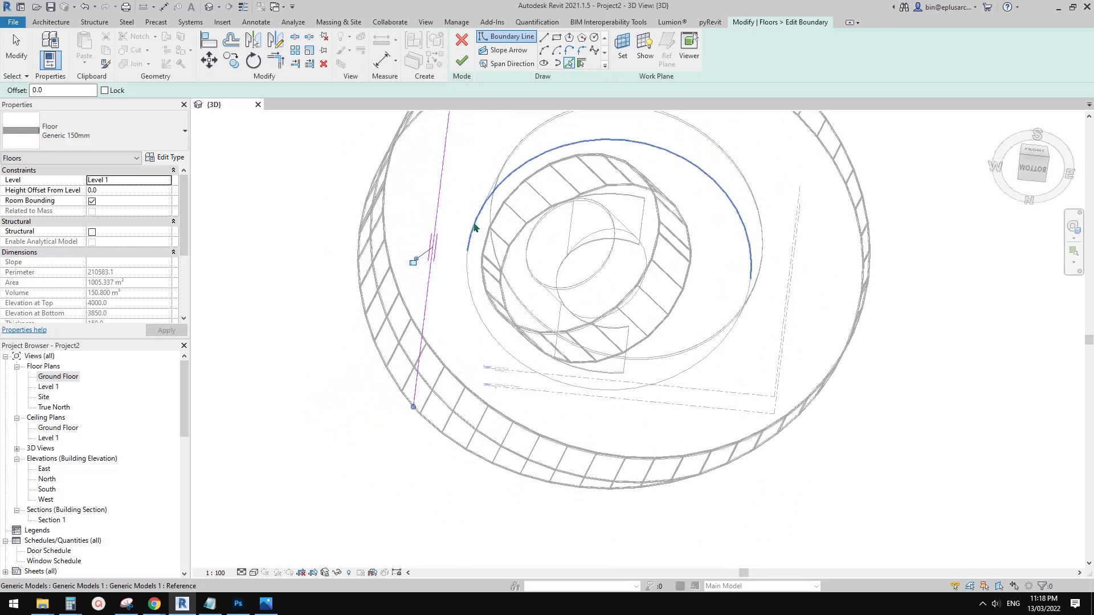
{"action": "left_click", "coordinate": [479, 245]}
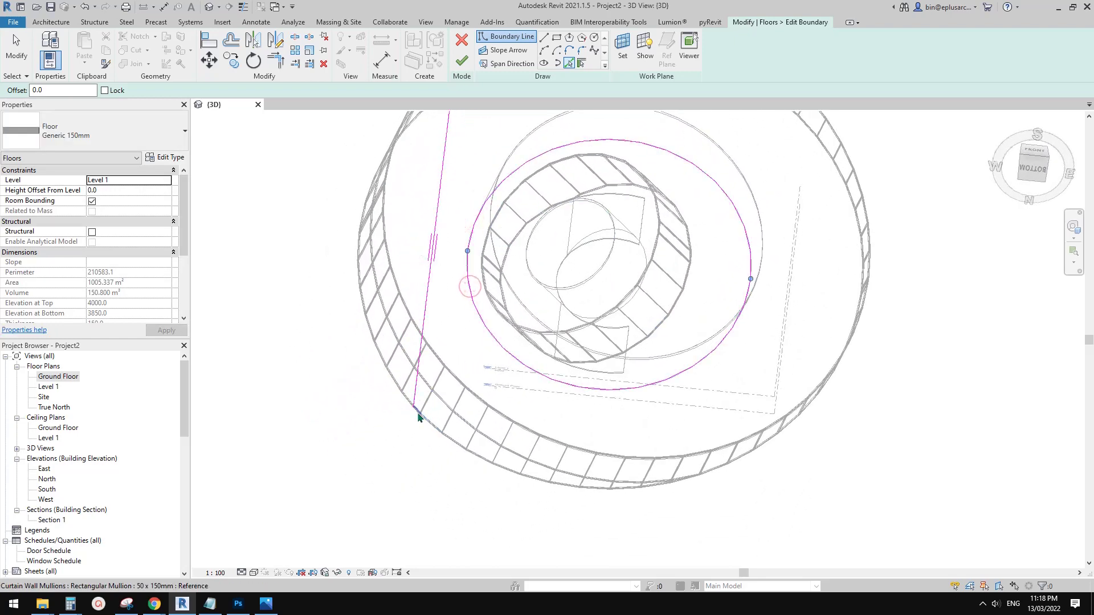
Pick the mass's outer bottom arcs to close the larger ring's floor boundary and finish the sketch.
{"action": "scroll", "coordinate": [439, 433], "scroll_direction": "up", "scroll_amount": 1}
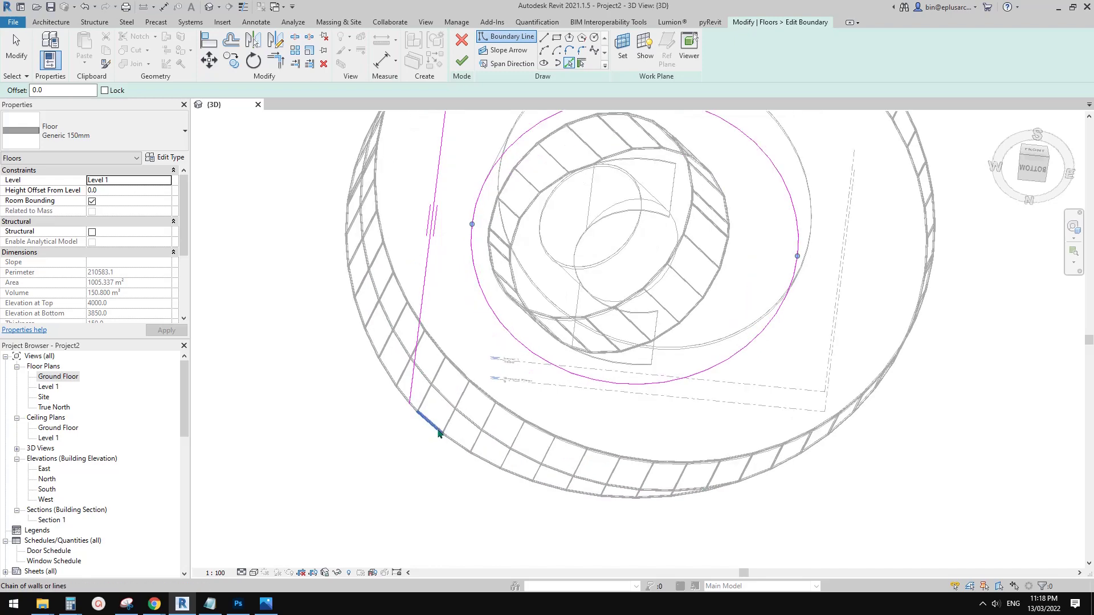
{"action": "key", "text": "Tab"}
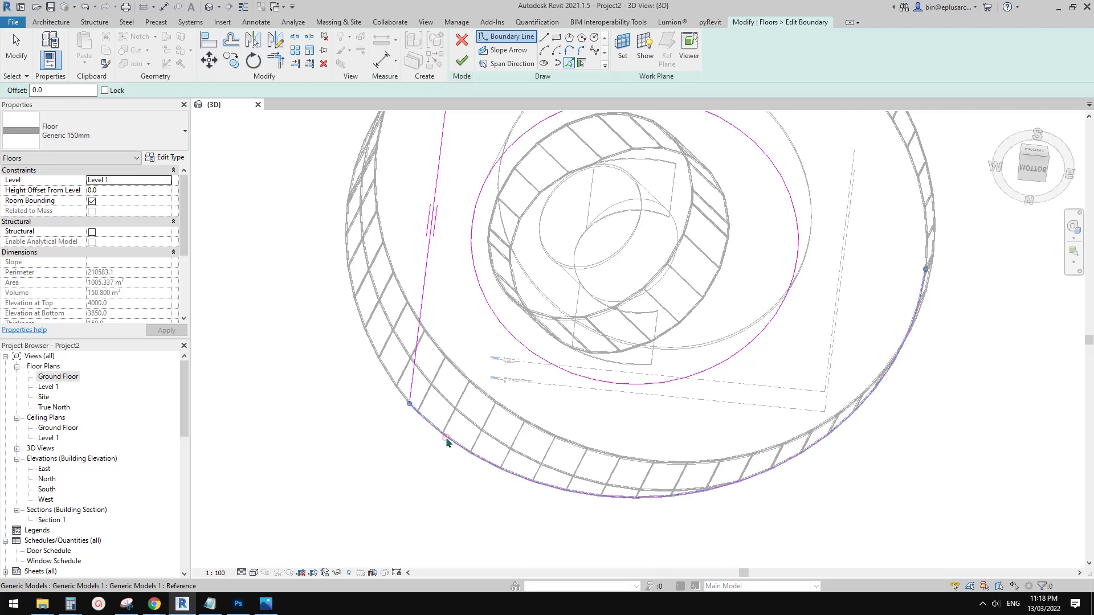
{"action": "scroll", "coordinate": [620, 415], "scroll_direction": "down", "scroll_amount": 1}
{"action": "middle_click_drag", "start_coordinate": [772, 283], "coordinate": [743, 354]}
{"action": "scroll", "coordinate": [586, 182], "scroll_direction": "up", "scroll_amount": 1}
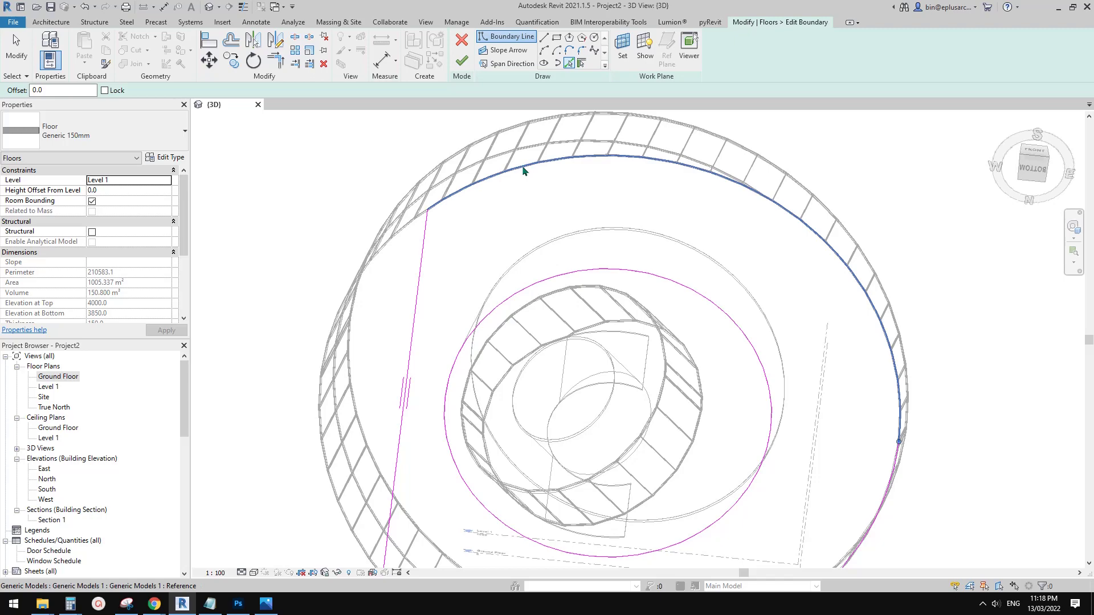
{"action": "scroll", "coordinate": [546, 198], "scroll_direction": "down", "scroll_amount": 2}
{"action": "left_click", "coordinate": [462, 61]}
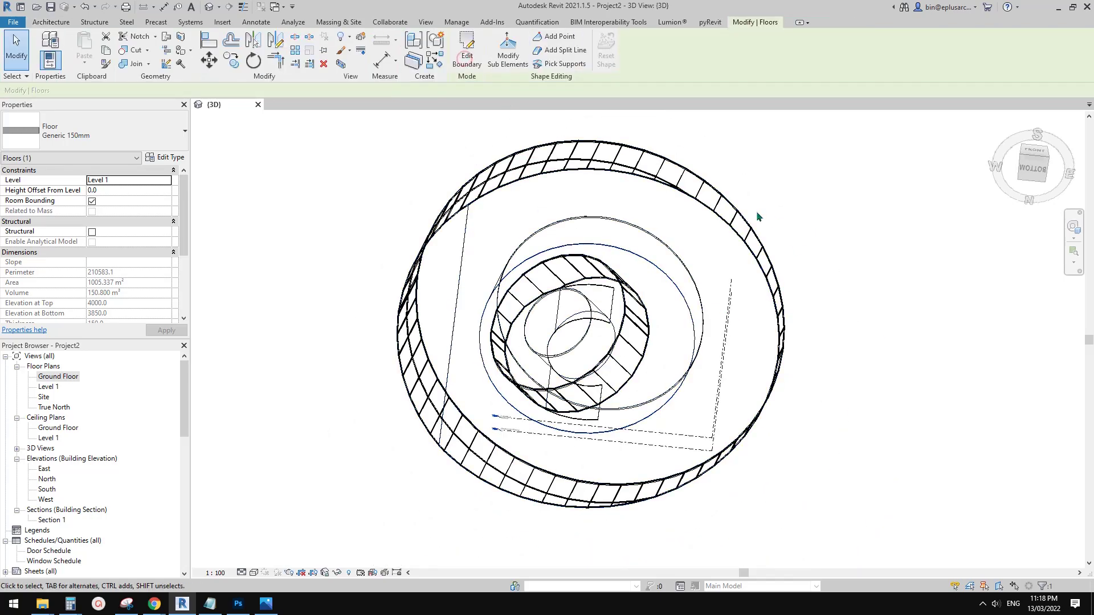
Set the 3D view to the Shaded visual style and view both rings from above the front-right corner.
{"action": "mouse_move", "coordinate": [757, 211]}
{"action": "middle_mouse_down", "text": "shift"}
{"action": "mouse_move", "coordinate": [695, 349]}
{"action": "mouse_move", "coordinate": [628, 370]}
{"action": "mouse_move", "coordinate": [633, 335]}
{"action": "mouse_move", "coordinate": [564, 360]}
{"action": "mouse_move", "coordinate": [528, 432]}
{"action": "mouse_move", "coordinate": [554, 292]}
{"action": "middle_mouse_up", "text": "shift"}
{"action": "key", "text": "s"}
{"action": "key", "text": "d"}
{"action": "middle_click_drag", "start_coordinate": [898, 297], "coordinate": [661, 412], "text": "shift"}
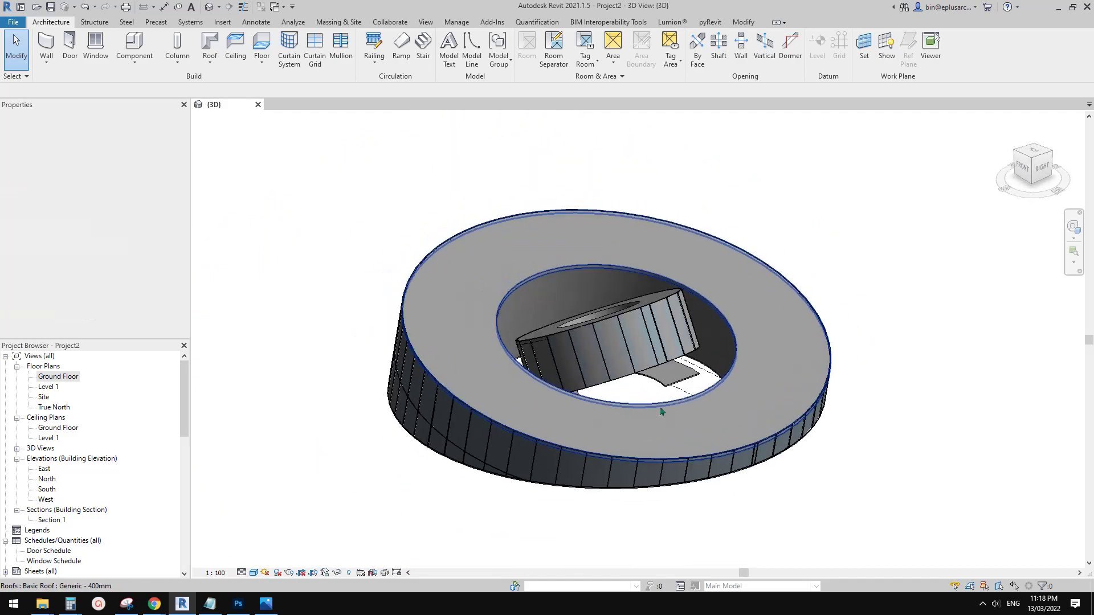
{"action": "left_click", "coordinate": [1037, 160]}
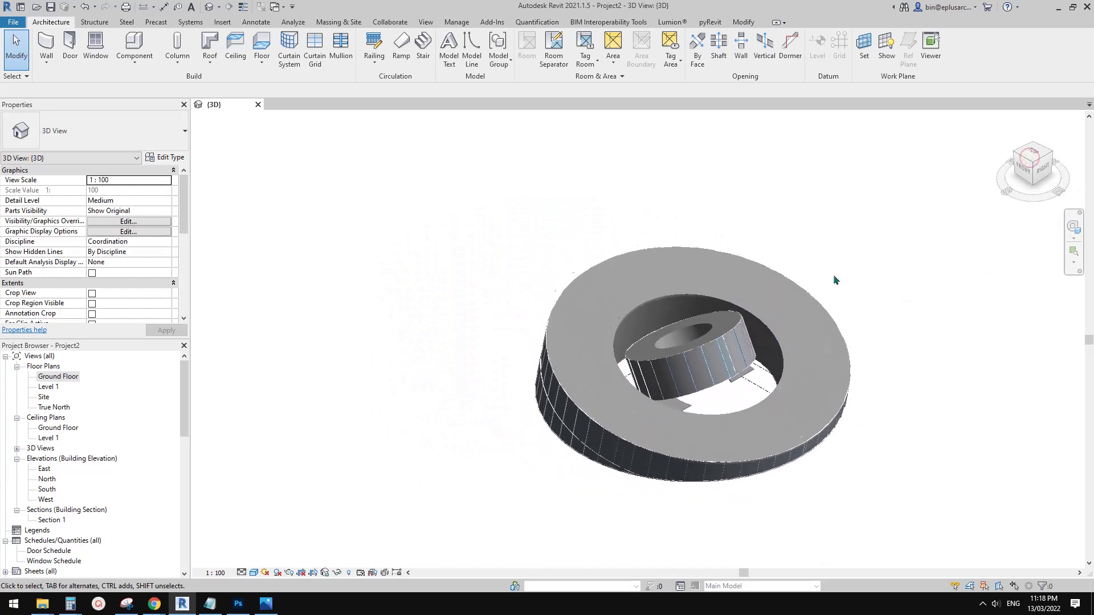
{"action": "left_click", "coordinate": [786, 341]}
{"action": "middle_click_drag", "start_coordinate": [753, 362], "coordinate": [762, 347]}
{"action": "key", "text": "Escape"}
{"action": "middle_click_drag", "start_coordinate": [781, 386], "coordinate": [786, 369]}
{"action": "middle_click_drag", "start_coordinate": [717, 386], "coordinate": [711, 381]}
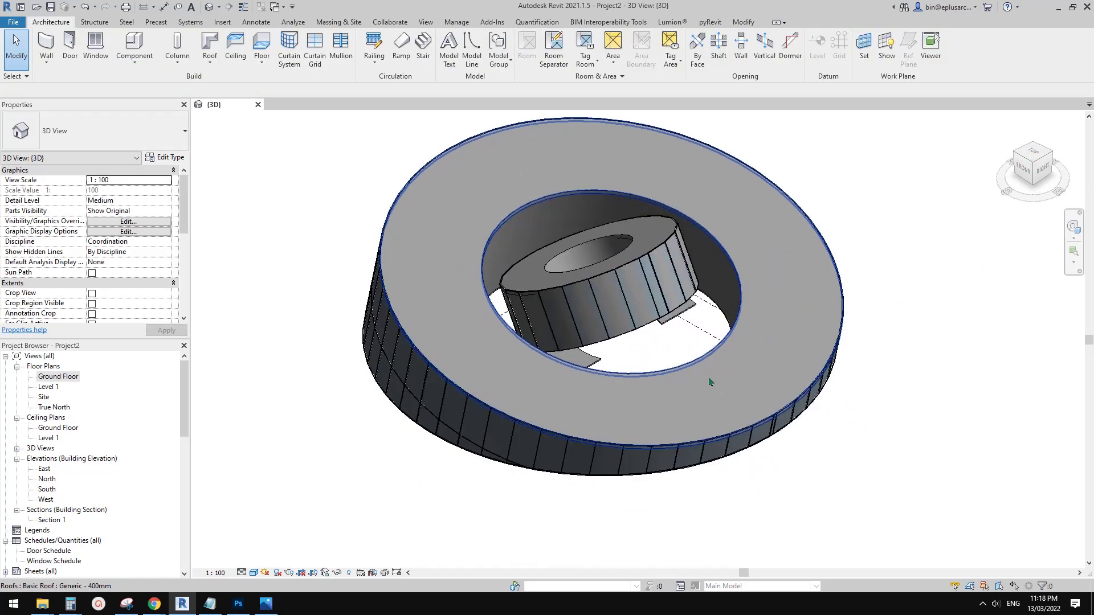